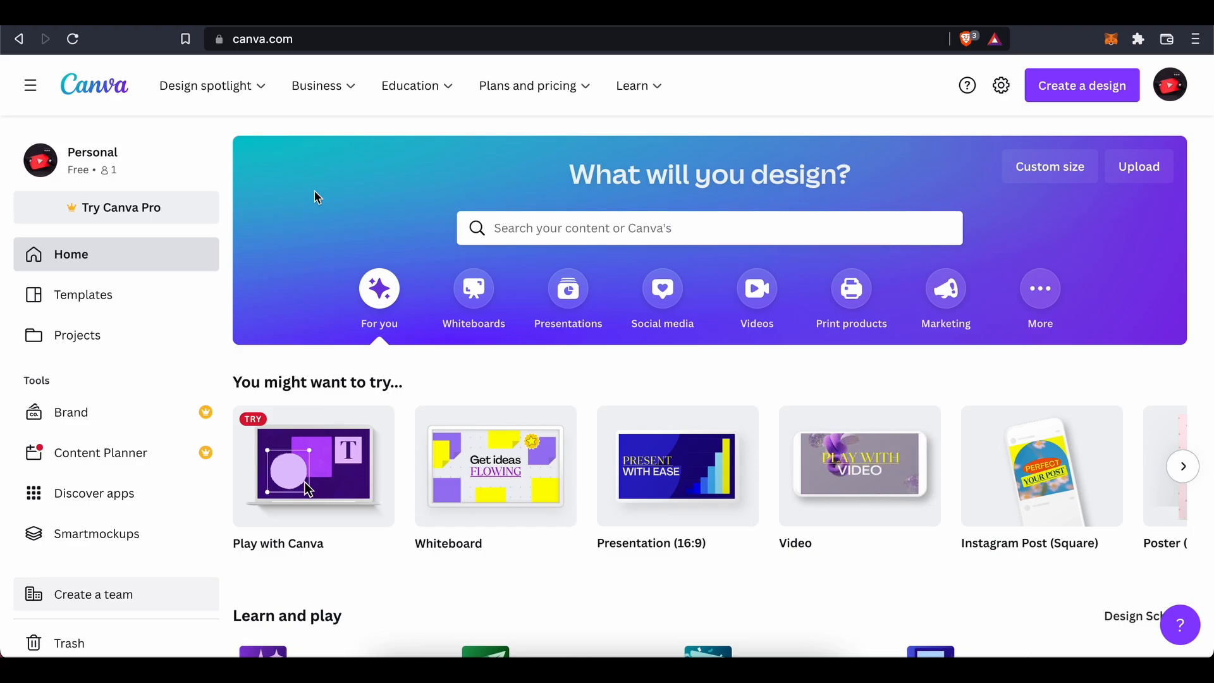
scroll(314, 191, down, 1)
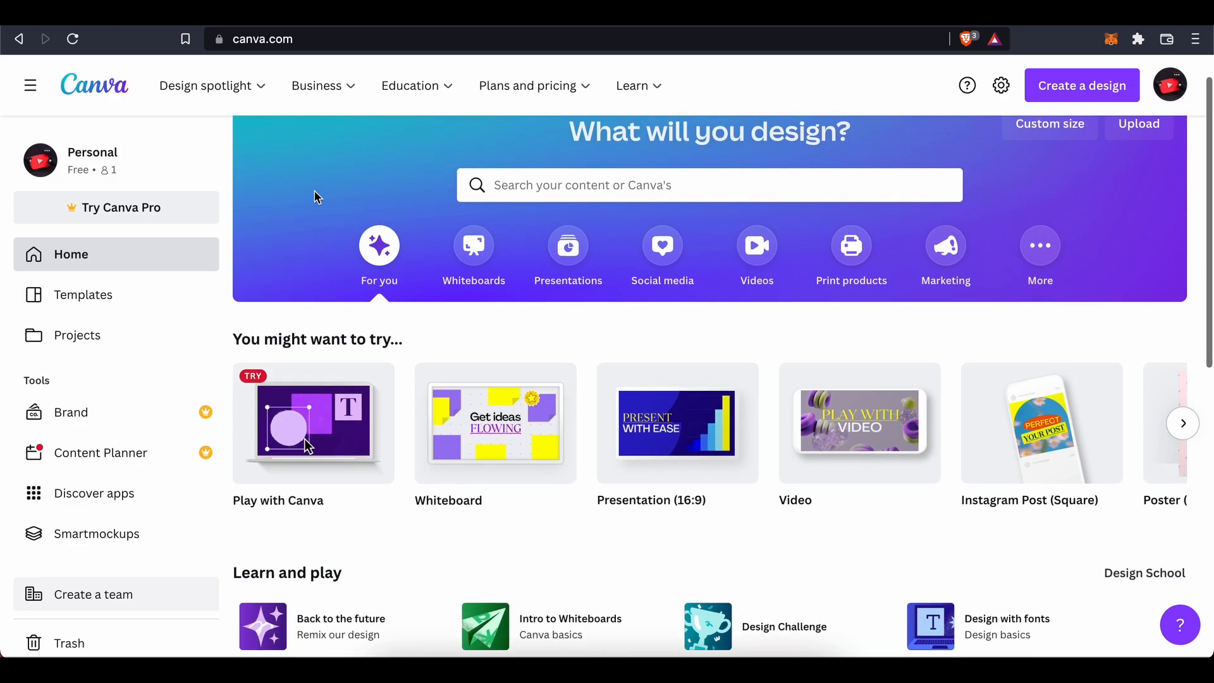
scroll(315, 196, up, 1)
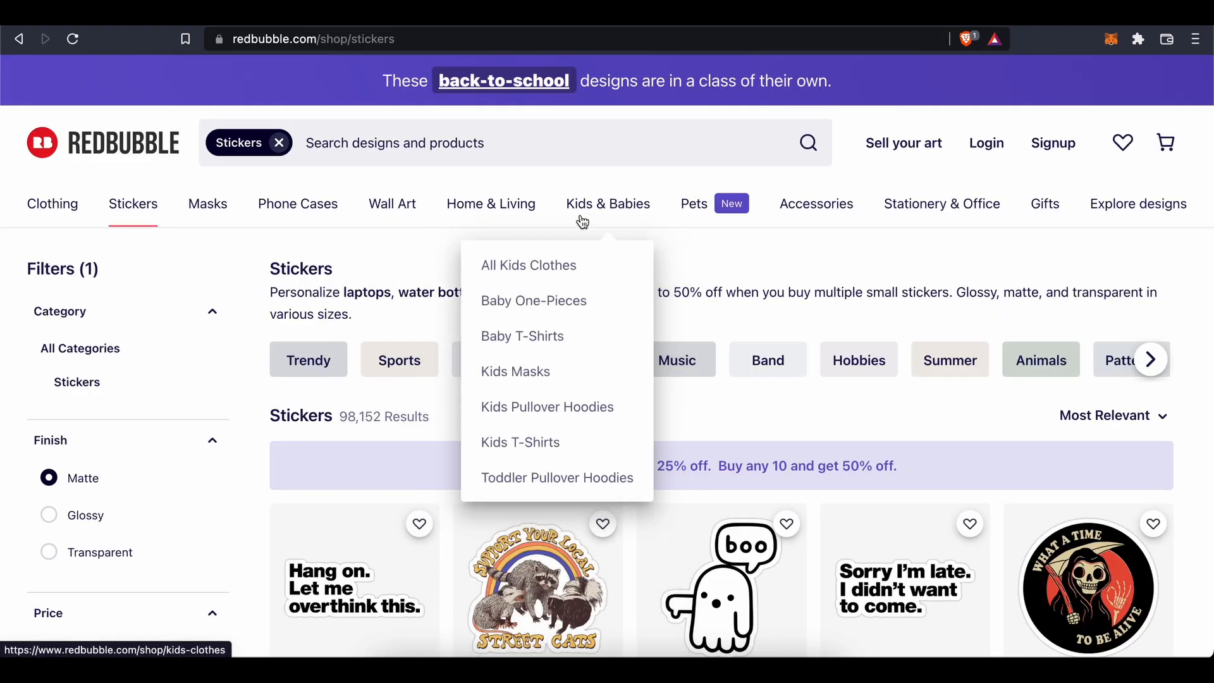
Examine the sticker designs listed on Redbubble's Stickers page for examples of sticker styles and shapes
scroll(408, 280, down, 1)
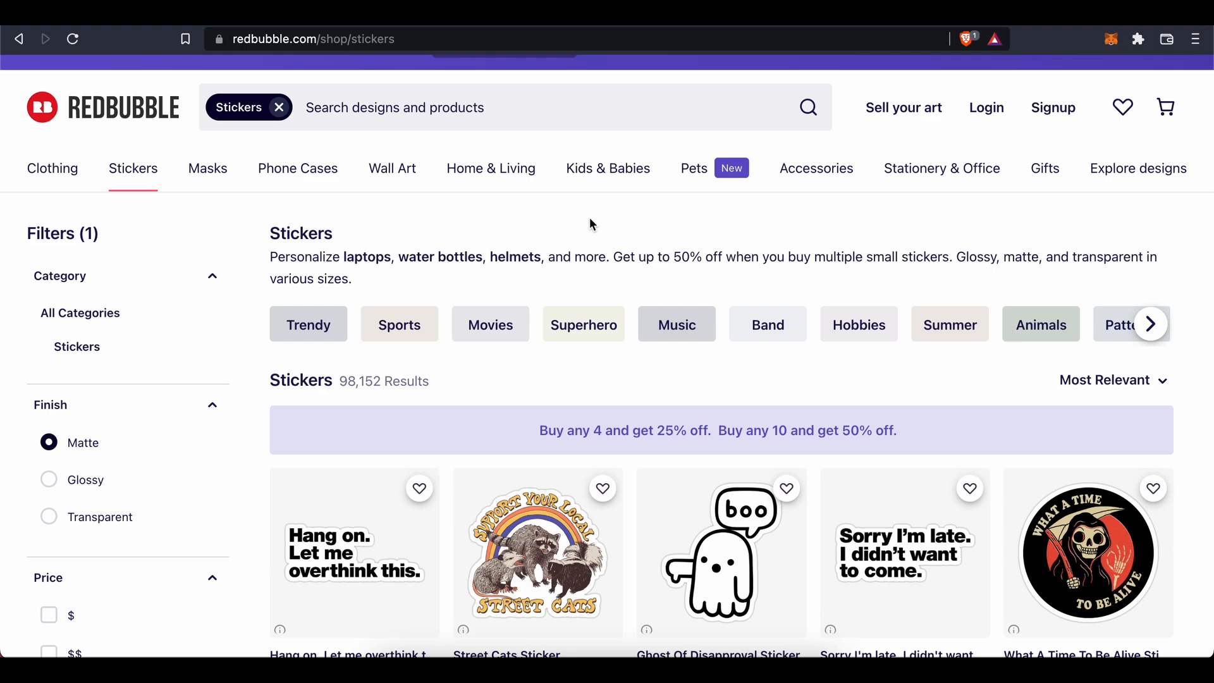
scroll(592, 224, down, 3)
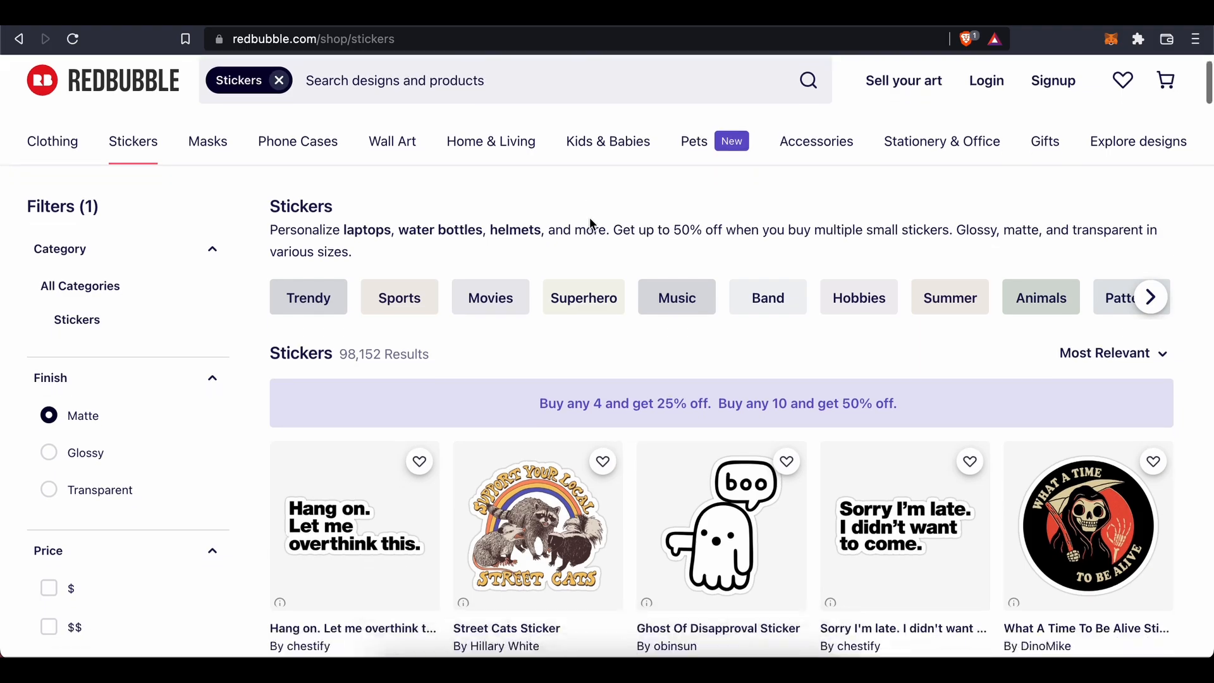
scroll(675, 399, down, 4)
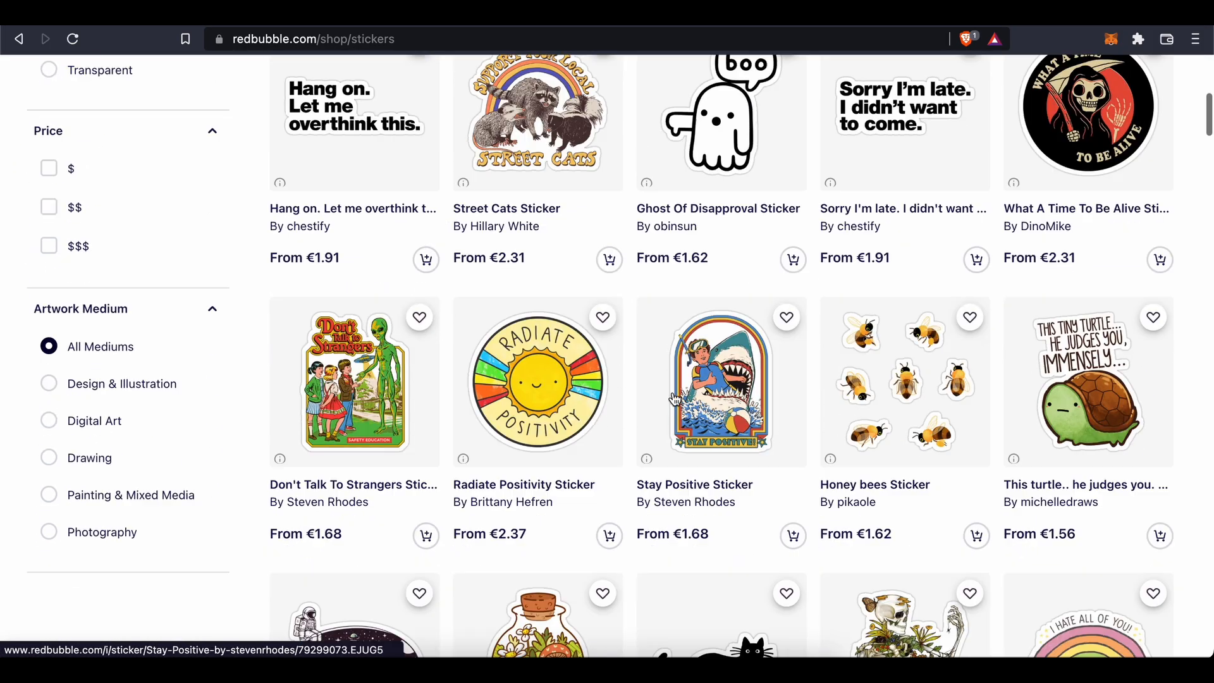
scroll(702, 415, down, 1)
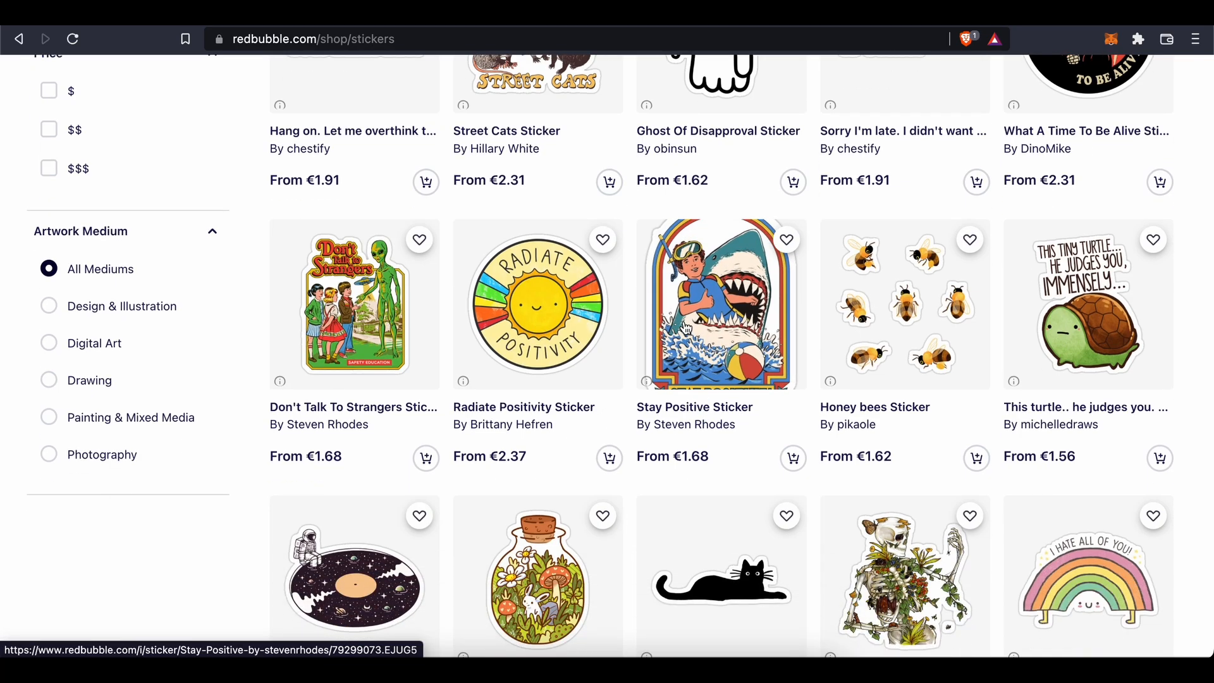
scroll(686, 329, down, 1)
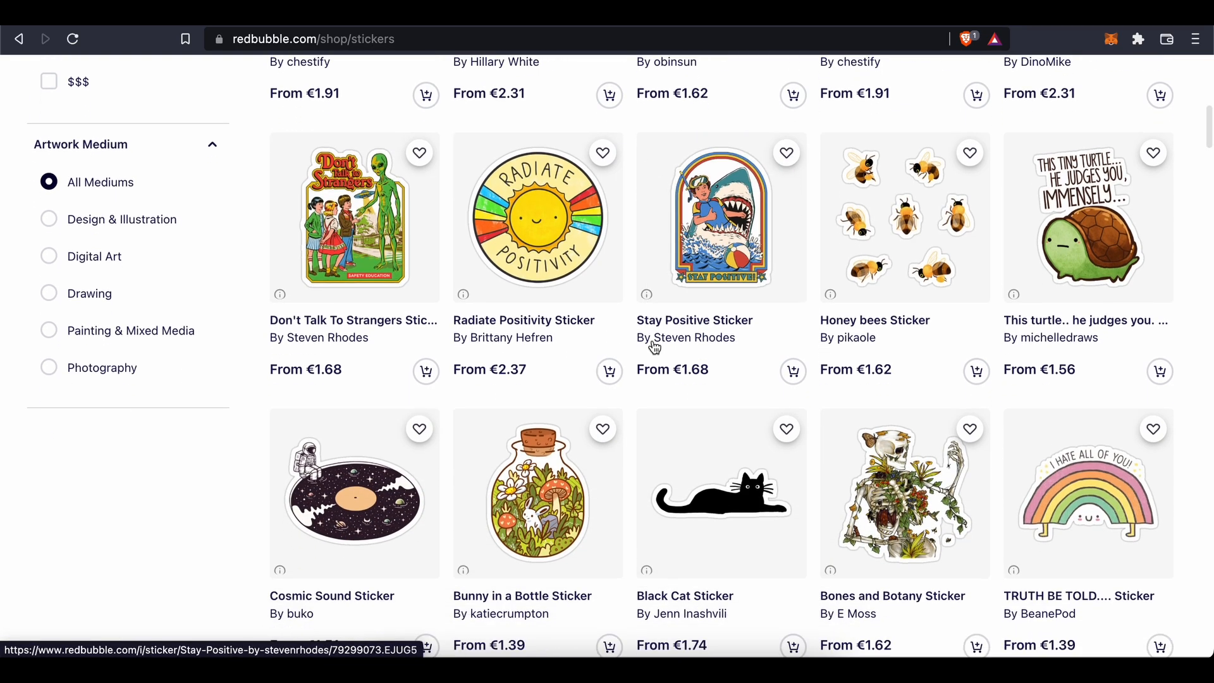
scroll(653, 346, down, 2)
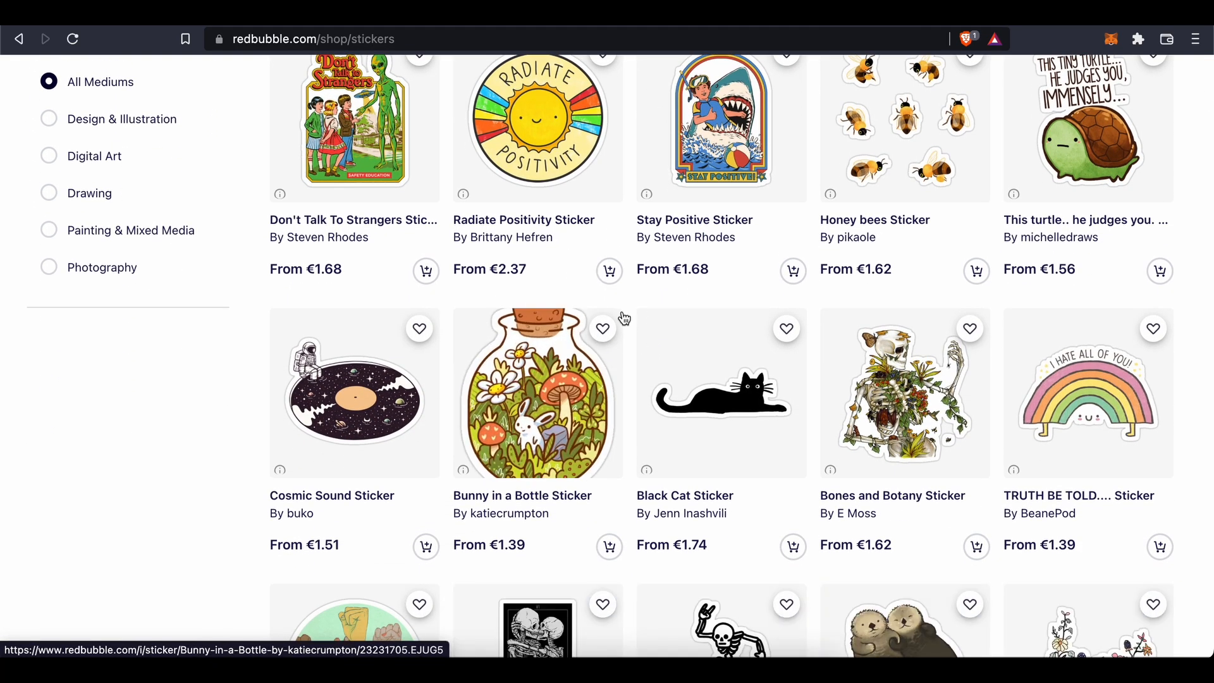
scroll(625, 319, down, 1)
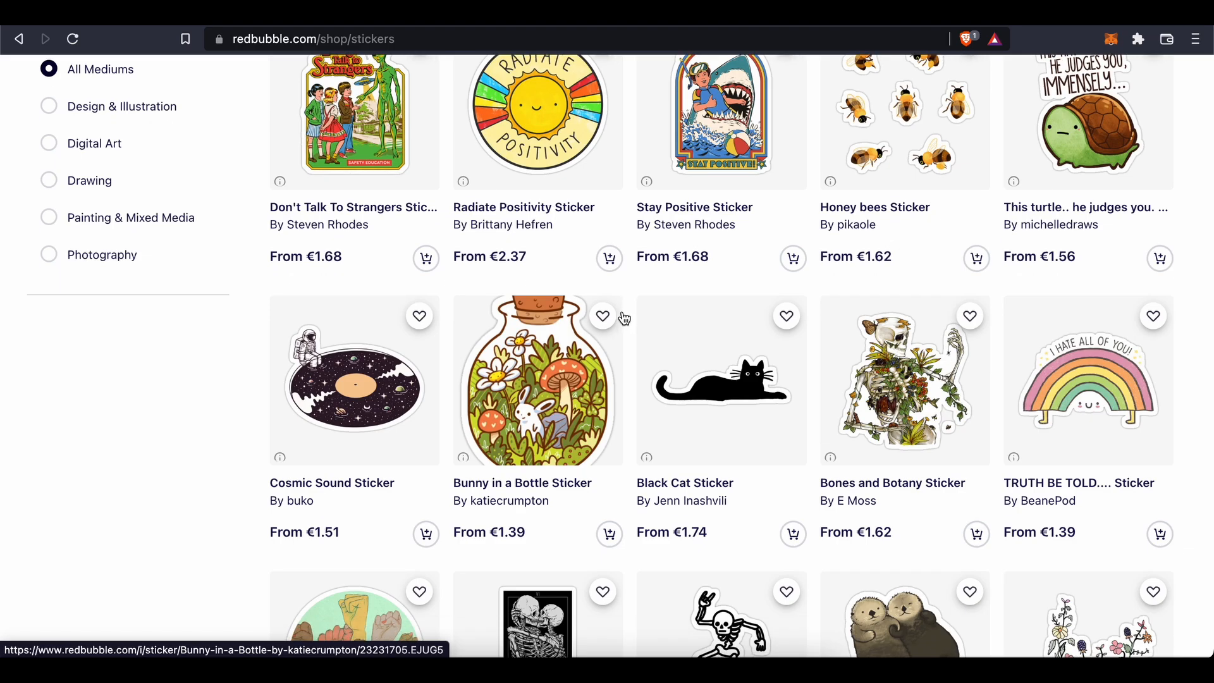
scroll(625, 318, up, 1)
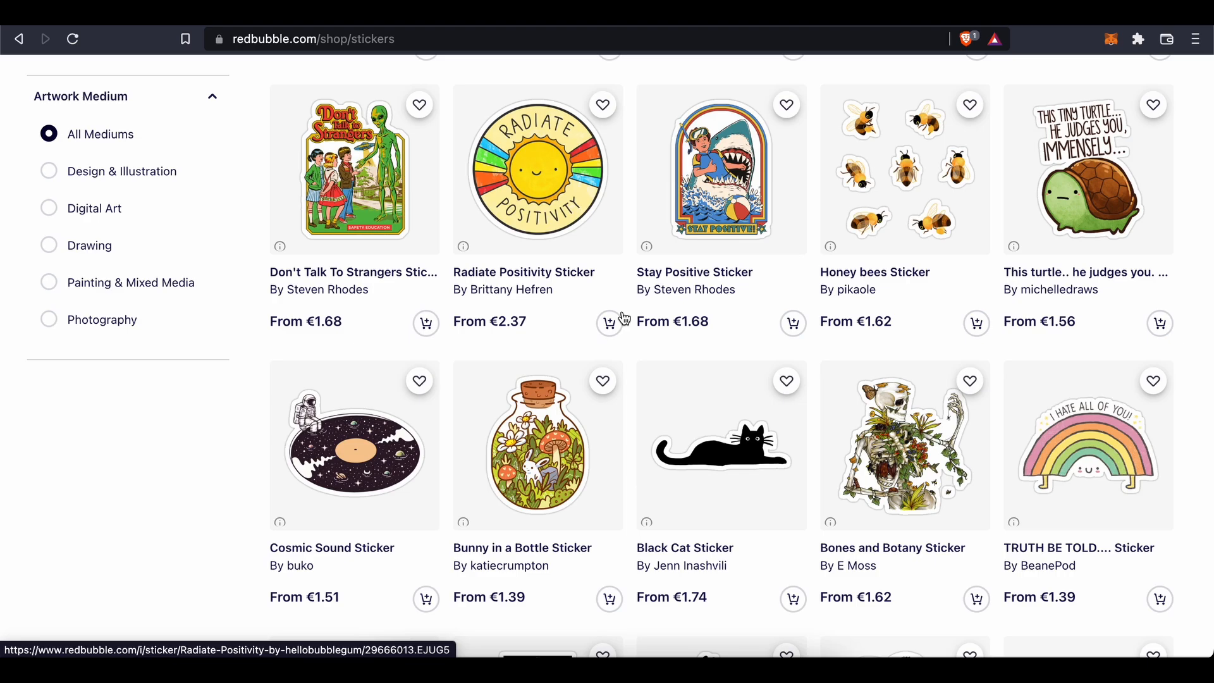
scroll(625, 319, down, 3)
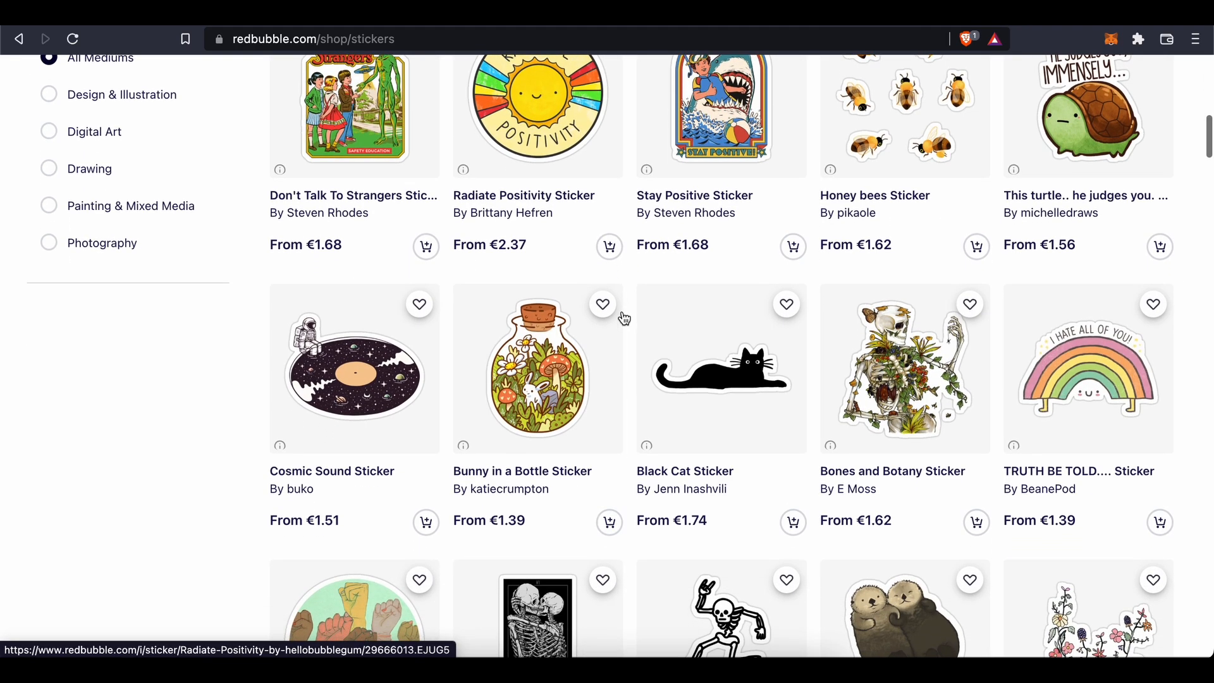
scroll(666, 258, down, 3)
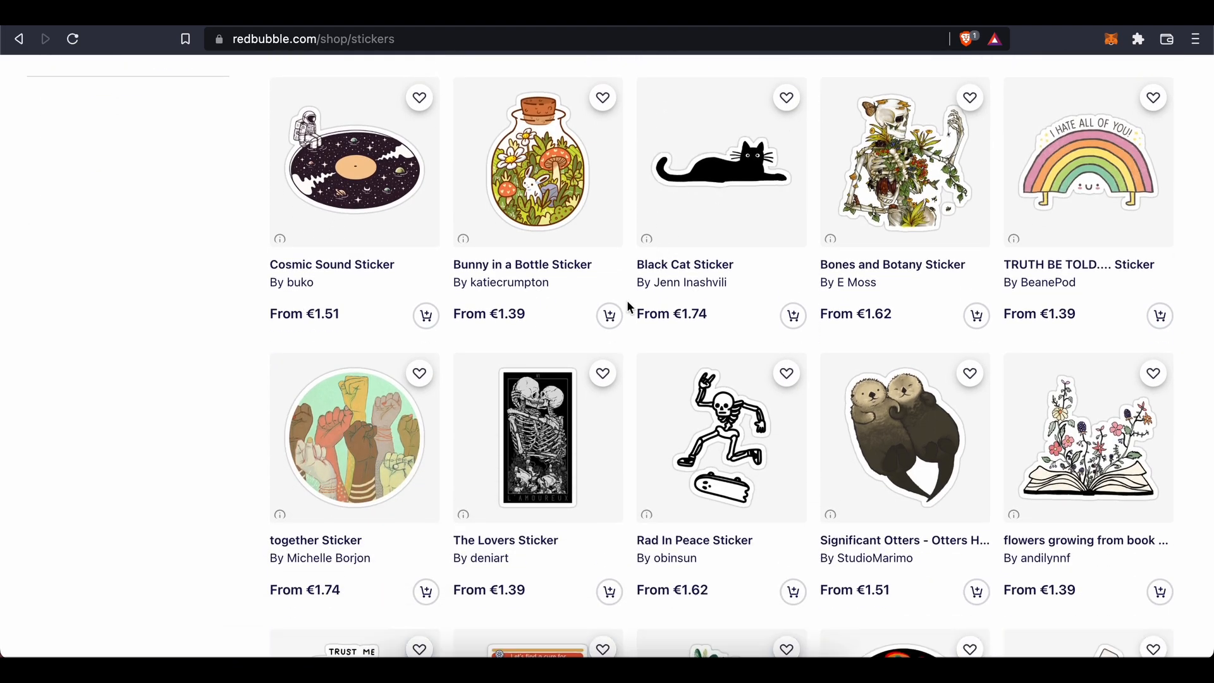
scroll(629, 307, down, 2)
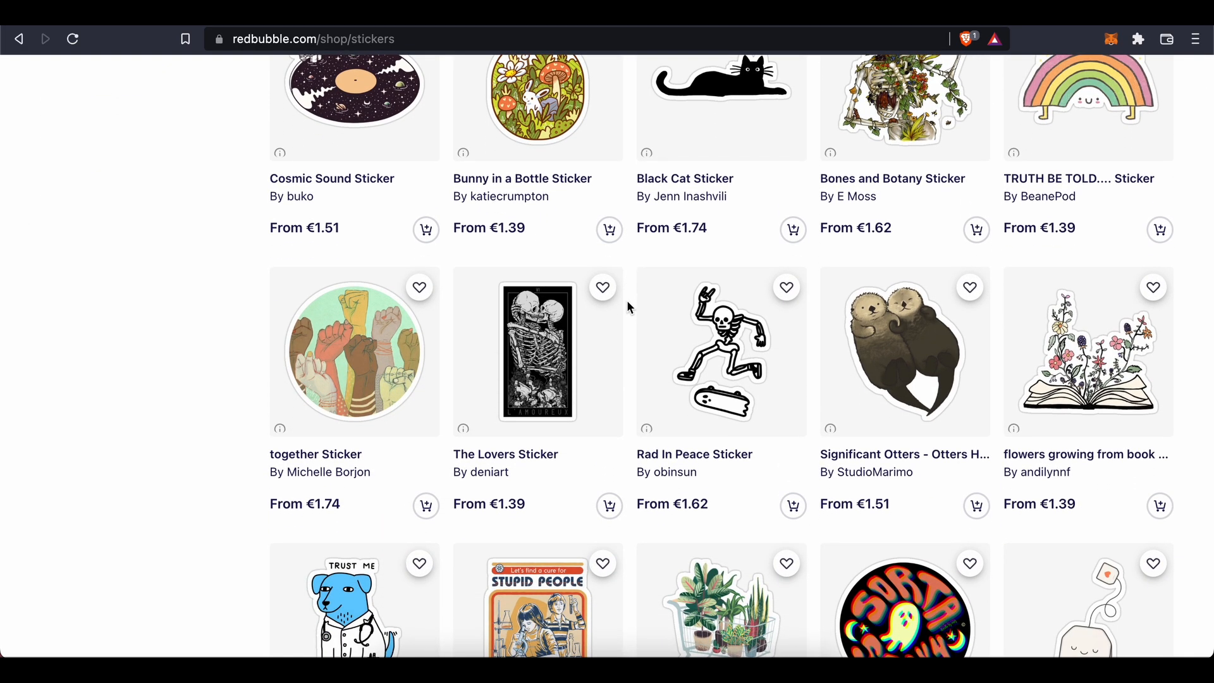
scroll(629, 306, down, 1)
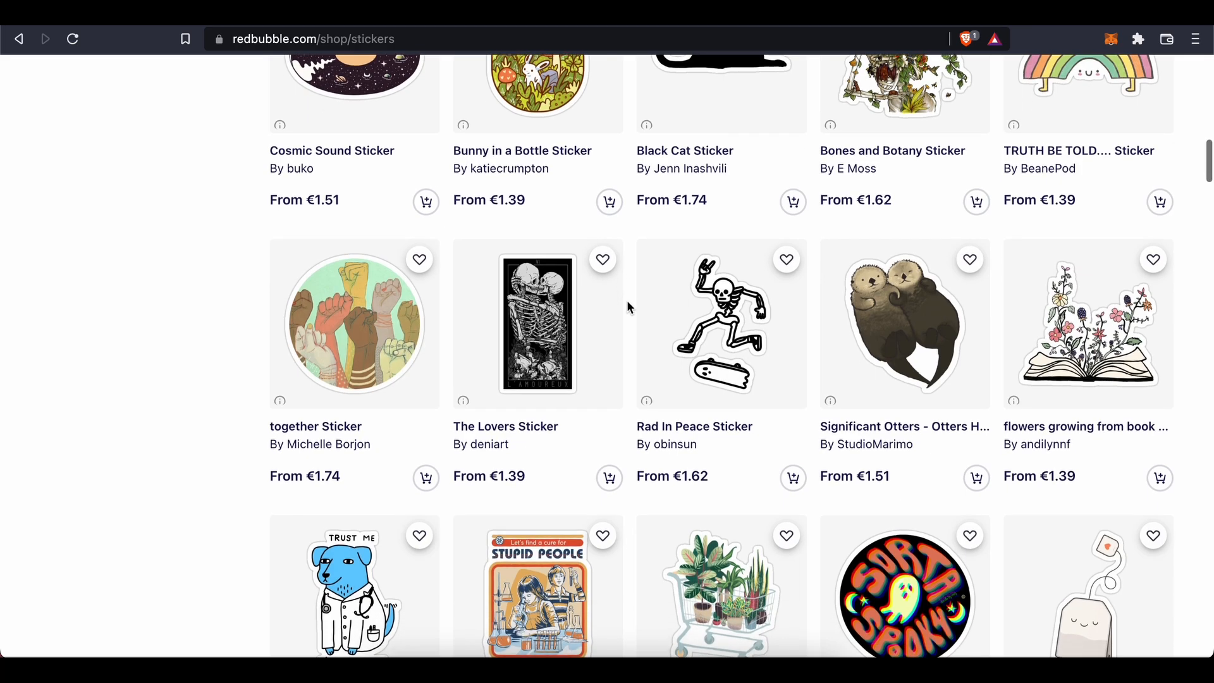
scroll(629, 308, down, 2)
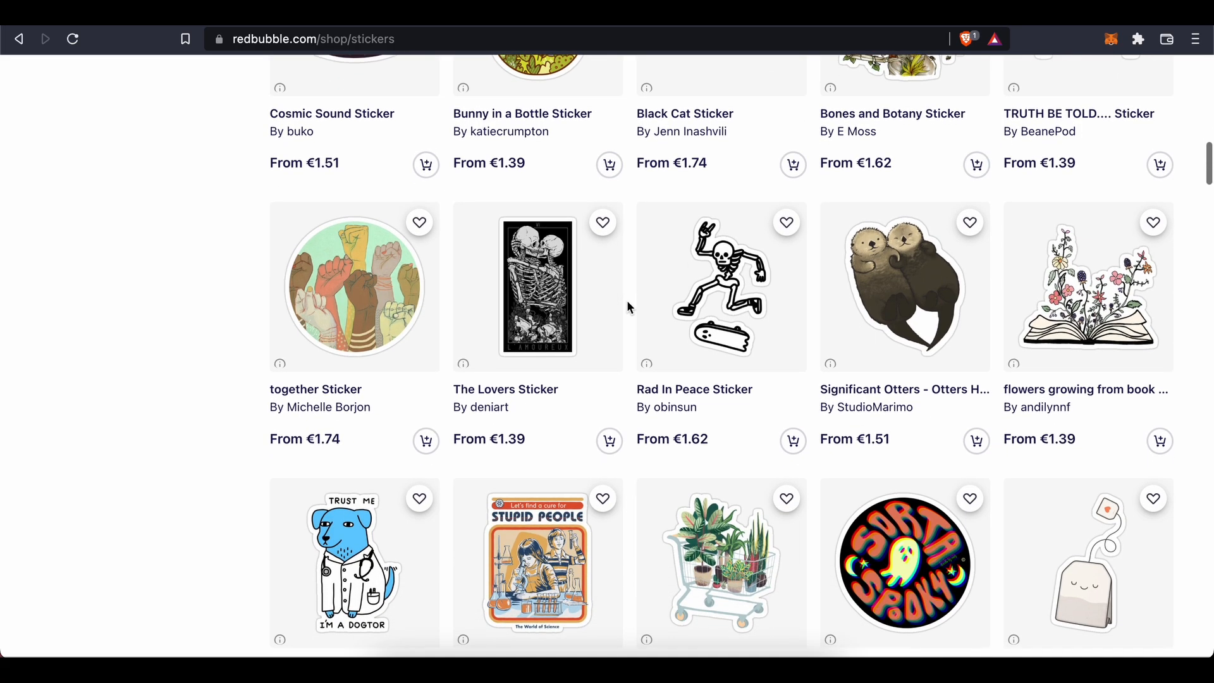
scroll(629, 307, down, 1)
scroll(629, 307, down, 1)
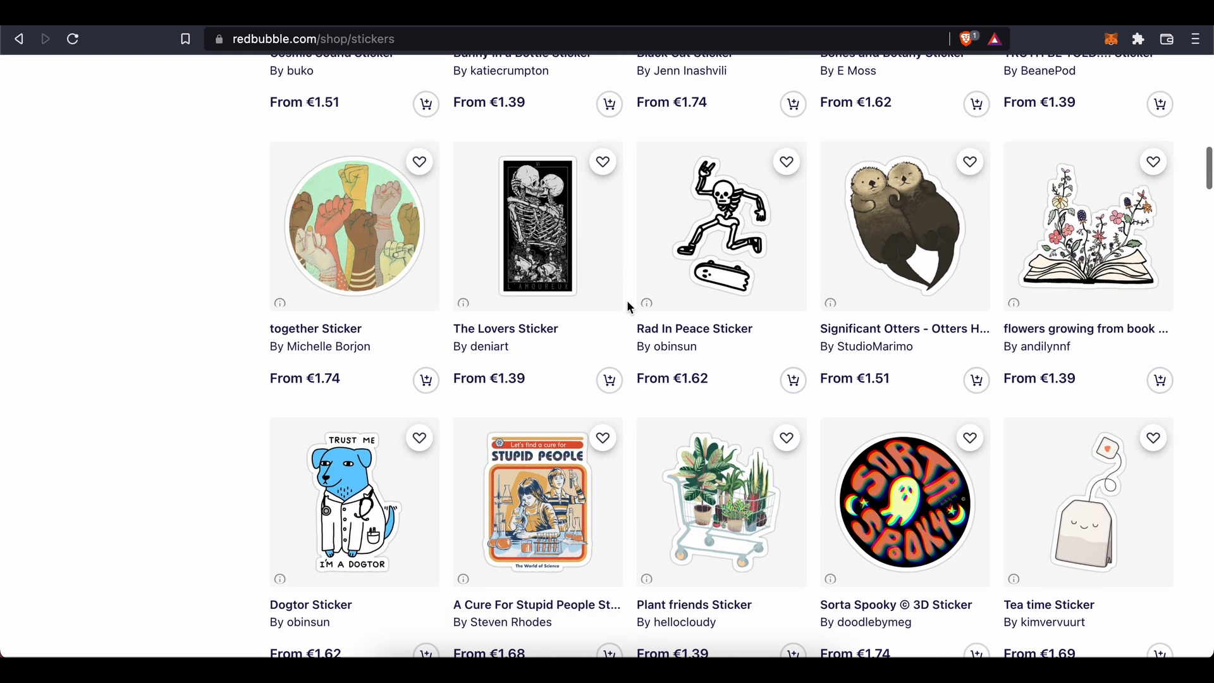
scroll(629, 307, up, 3)
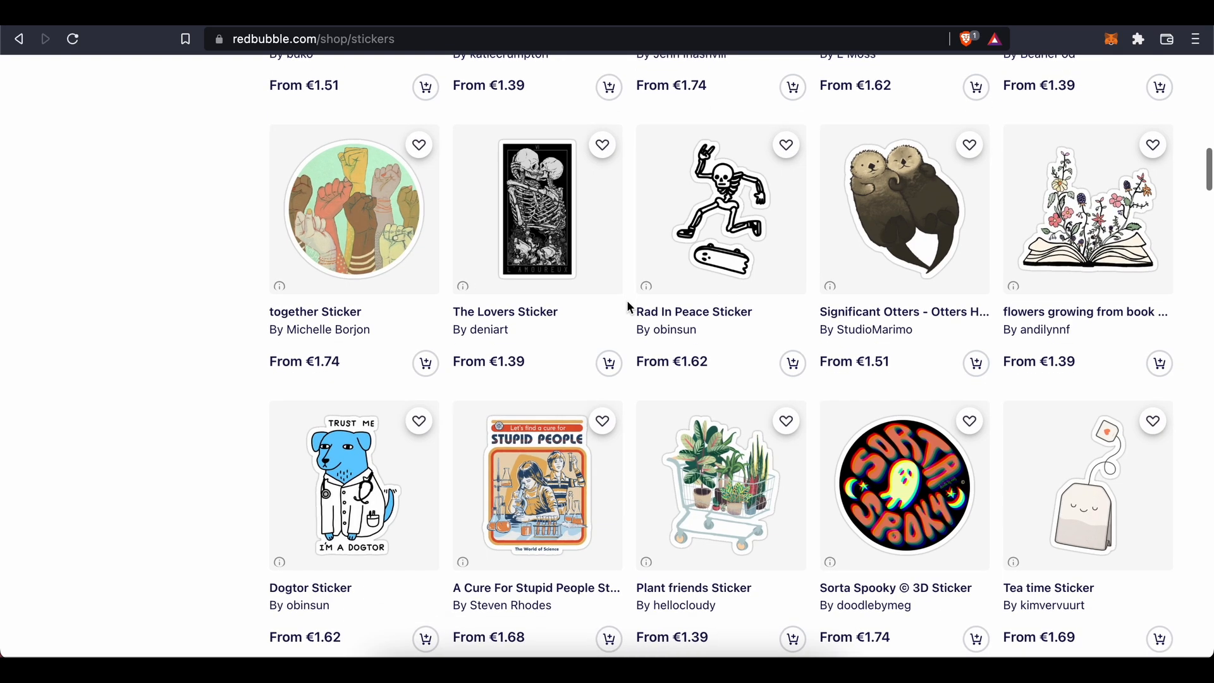
scroll(627, 307, up, 8)
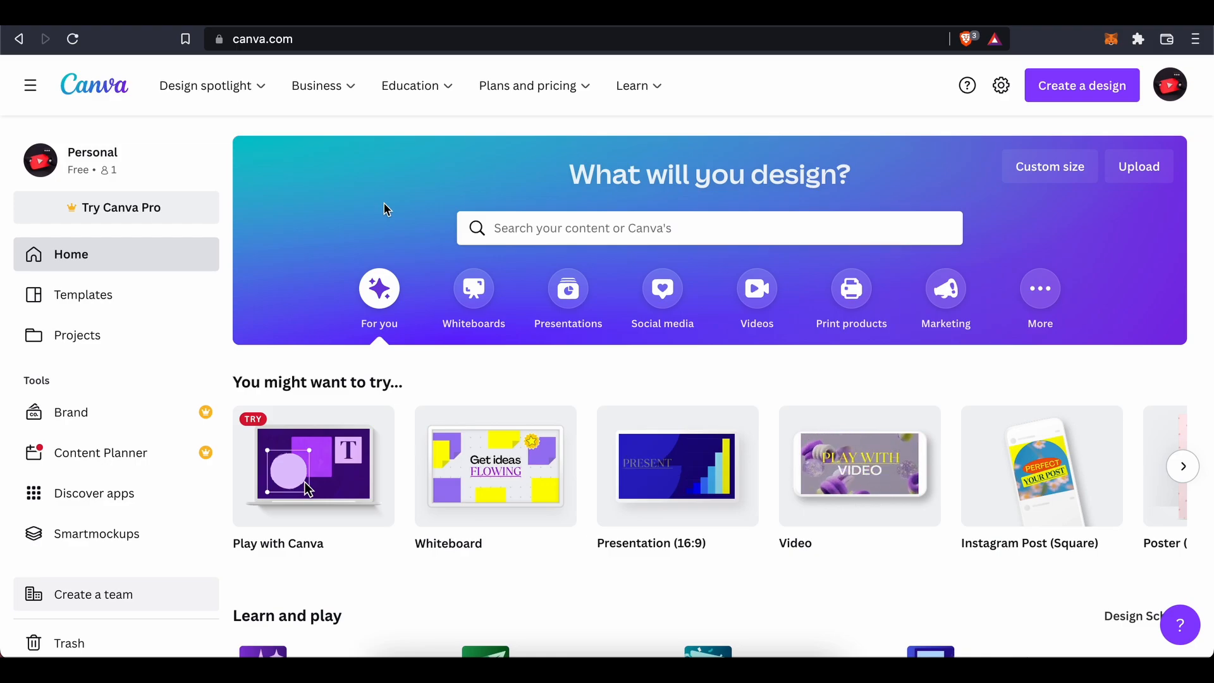
Create a new blank custom-size design in Canva, 2 in wide by 2 in high
mouse_move(352, 75)
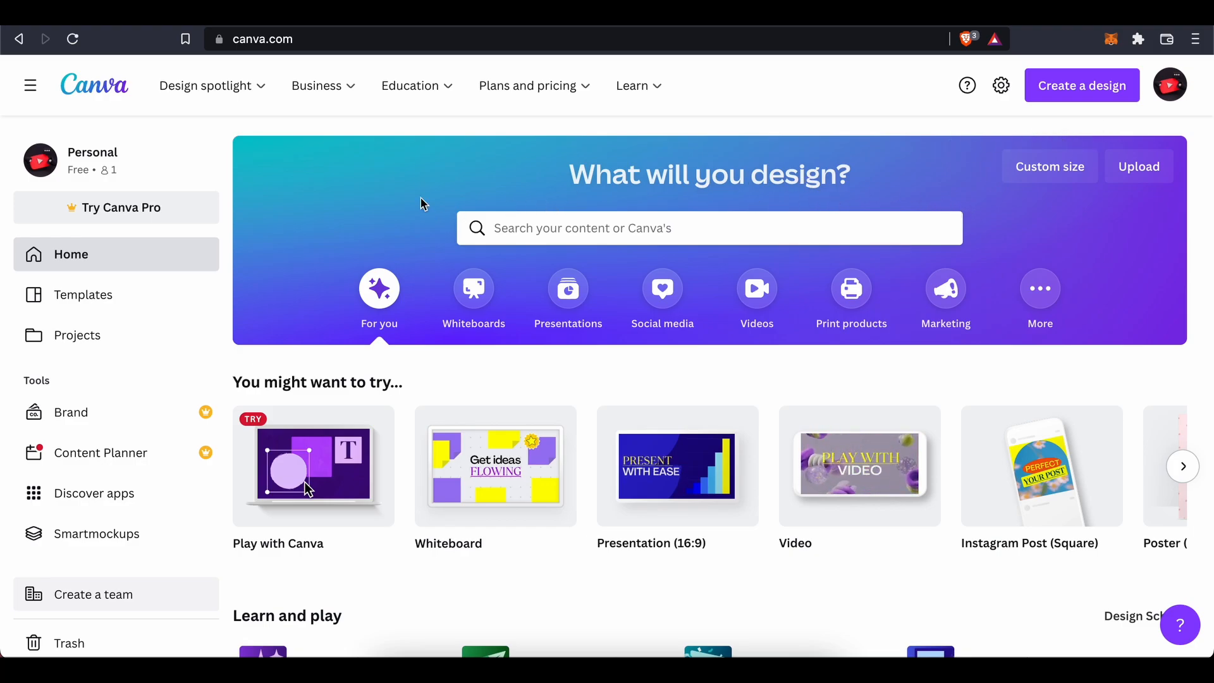
click(1029, 168)
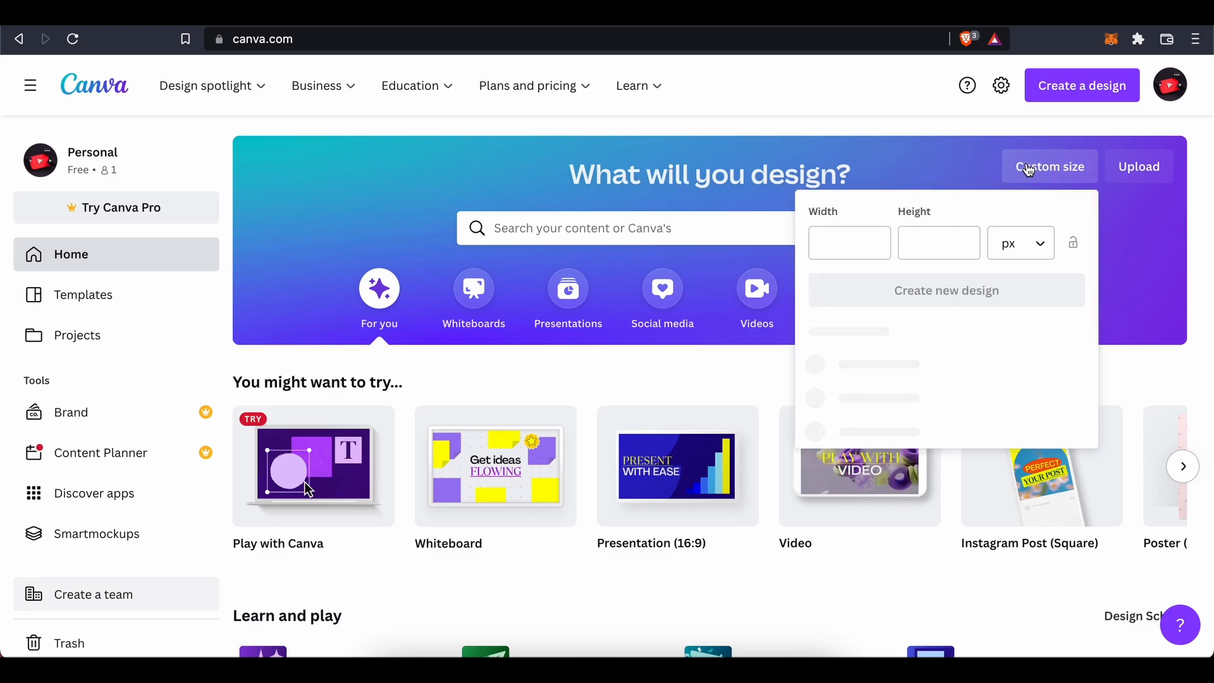
click(1035, 247)
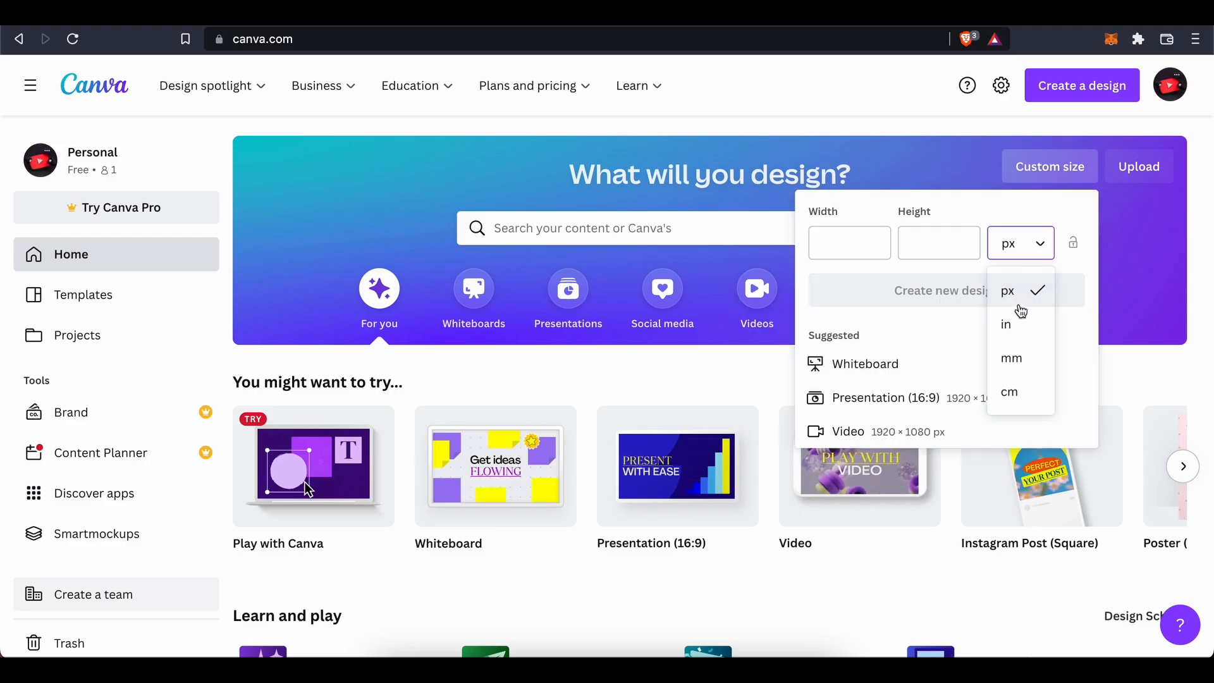
click(1016, 321)
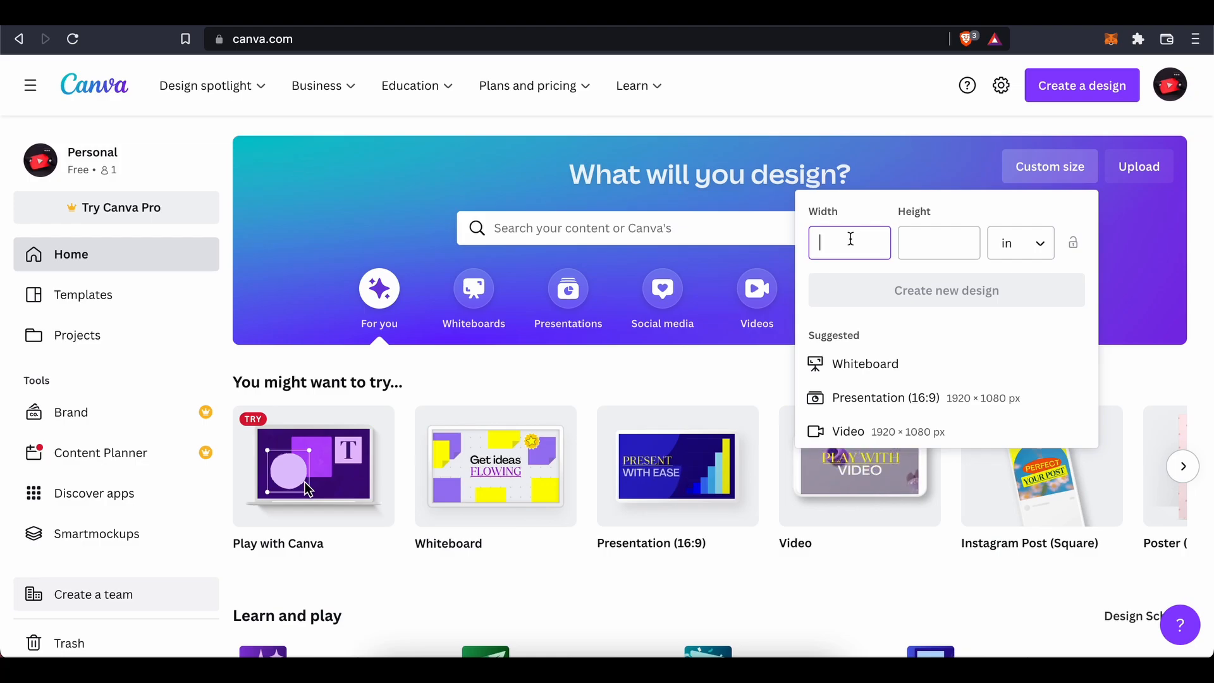
text(2)
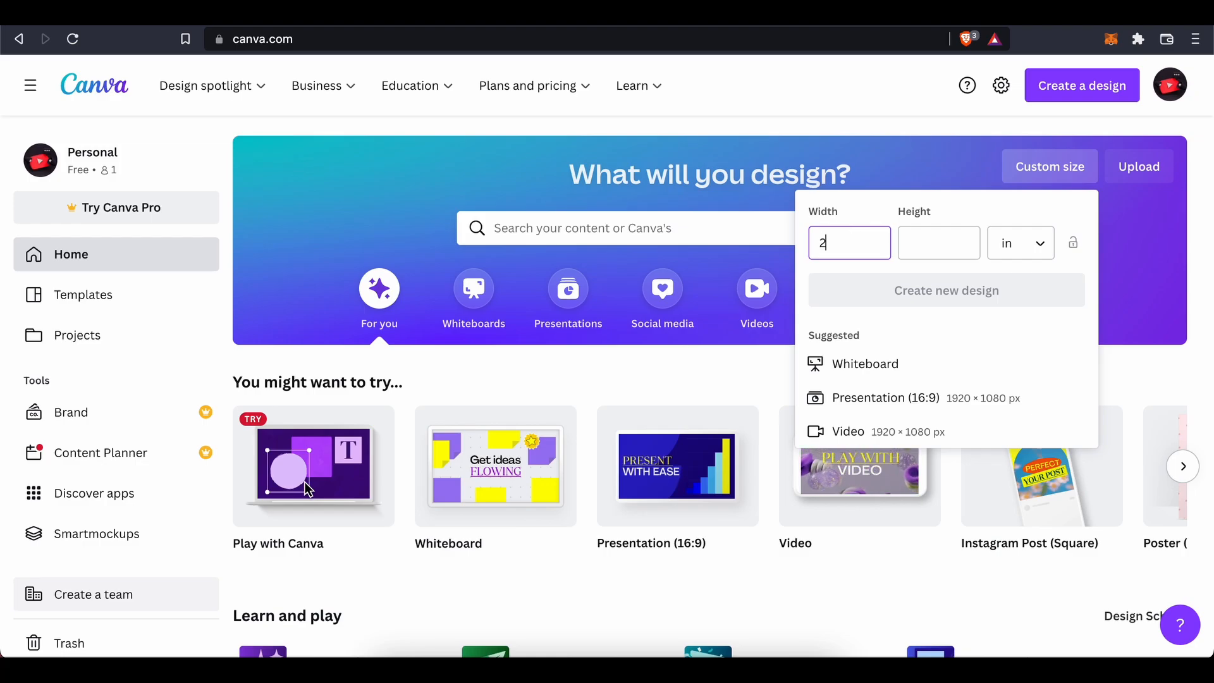
click(926, 244)
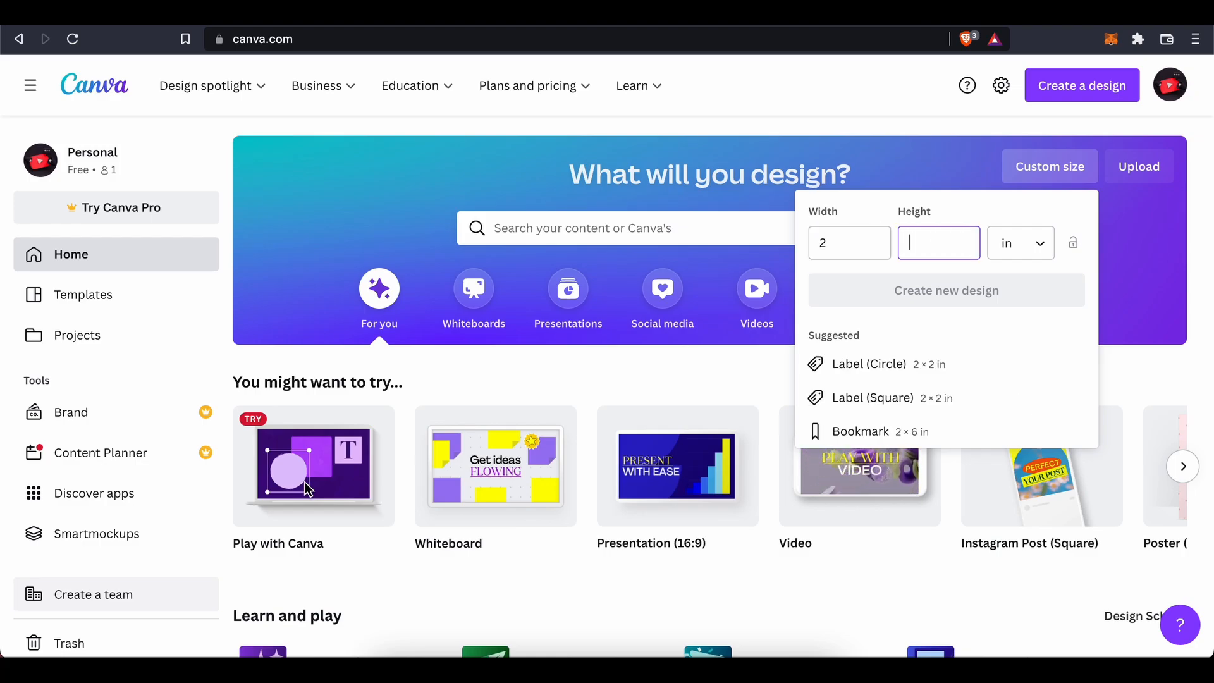
text(2)
click(913, 304)
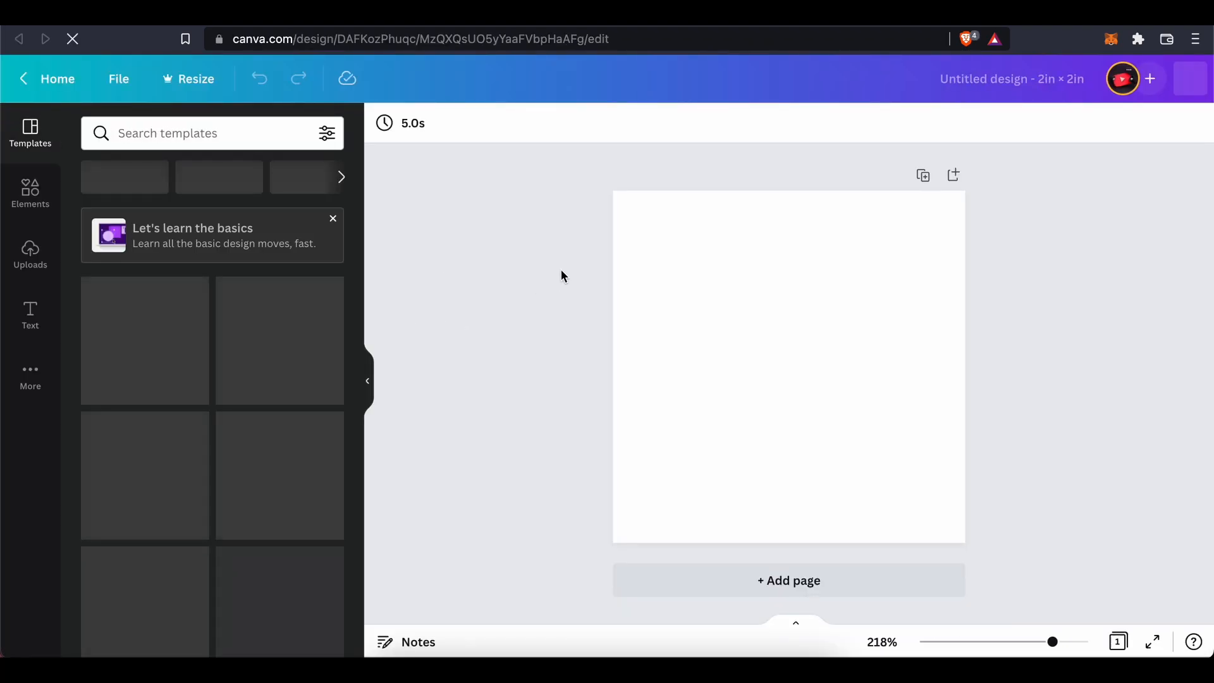
click(533, 322)
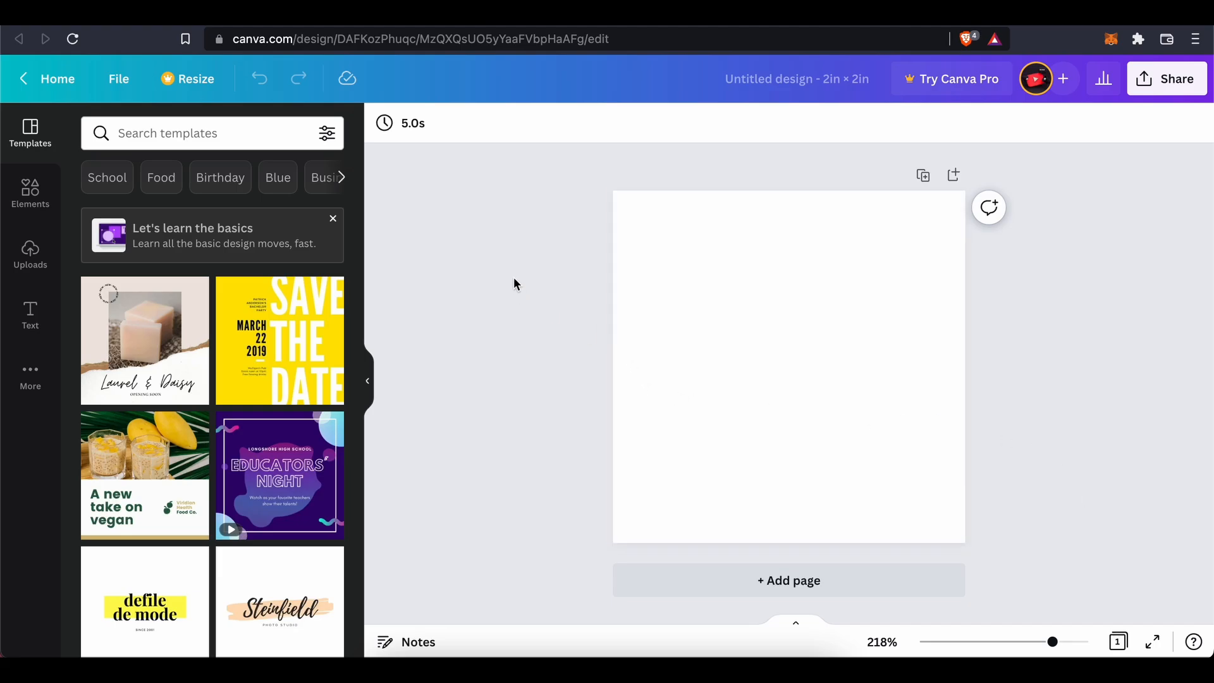
Search Canva's design elements for "lion"
click(36, 191)
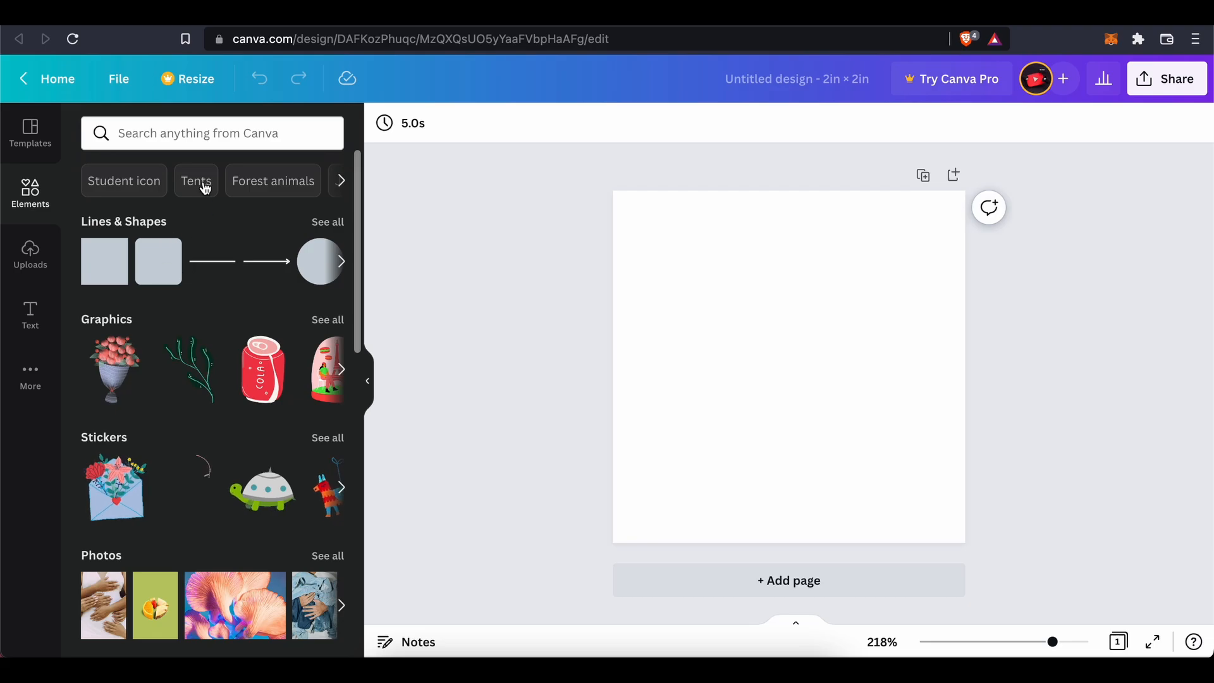
click(196, 134)
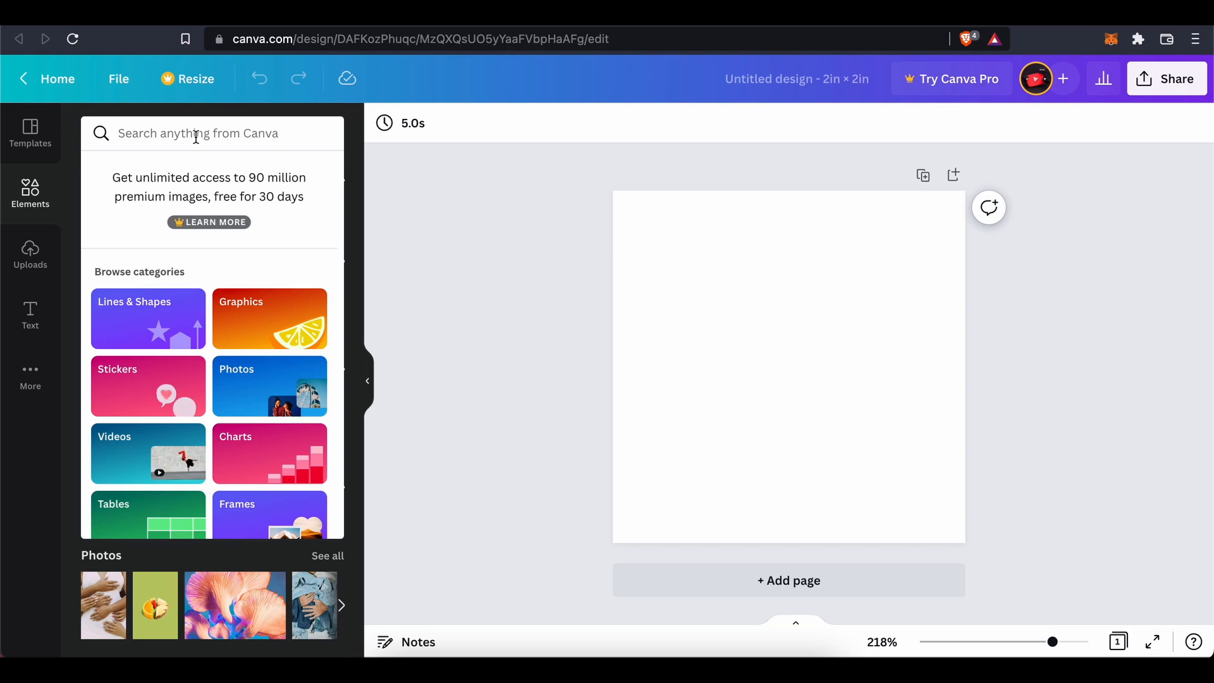
text(lion)
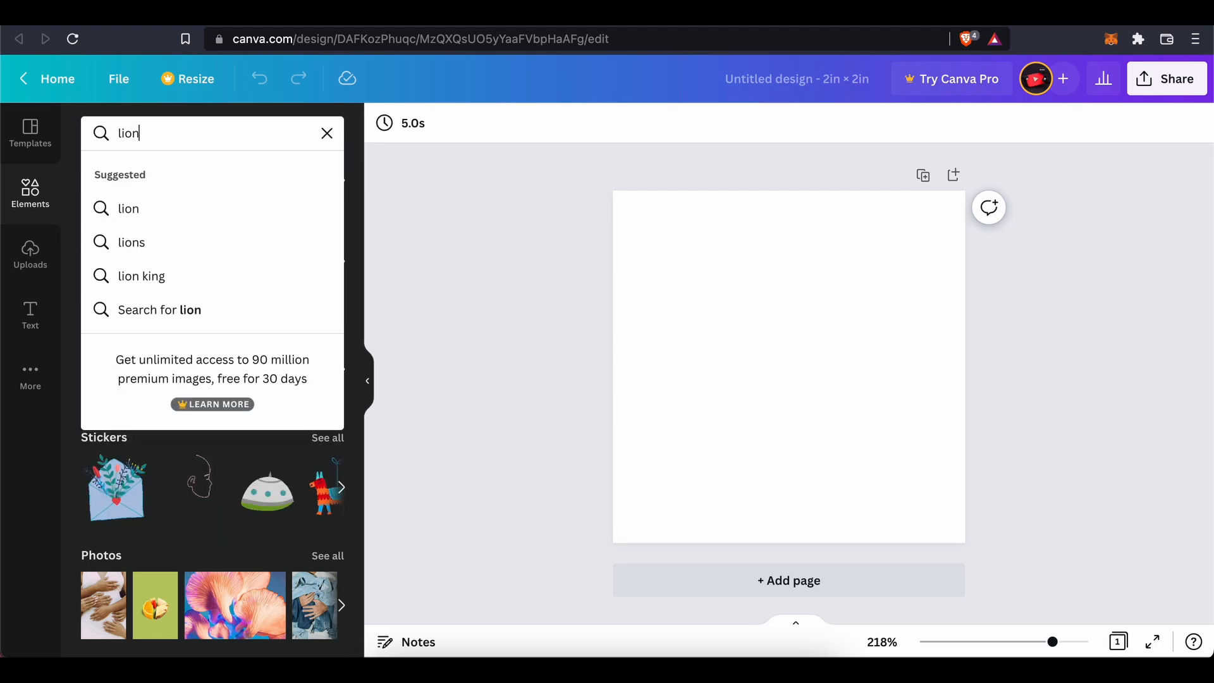
key(Return)
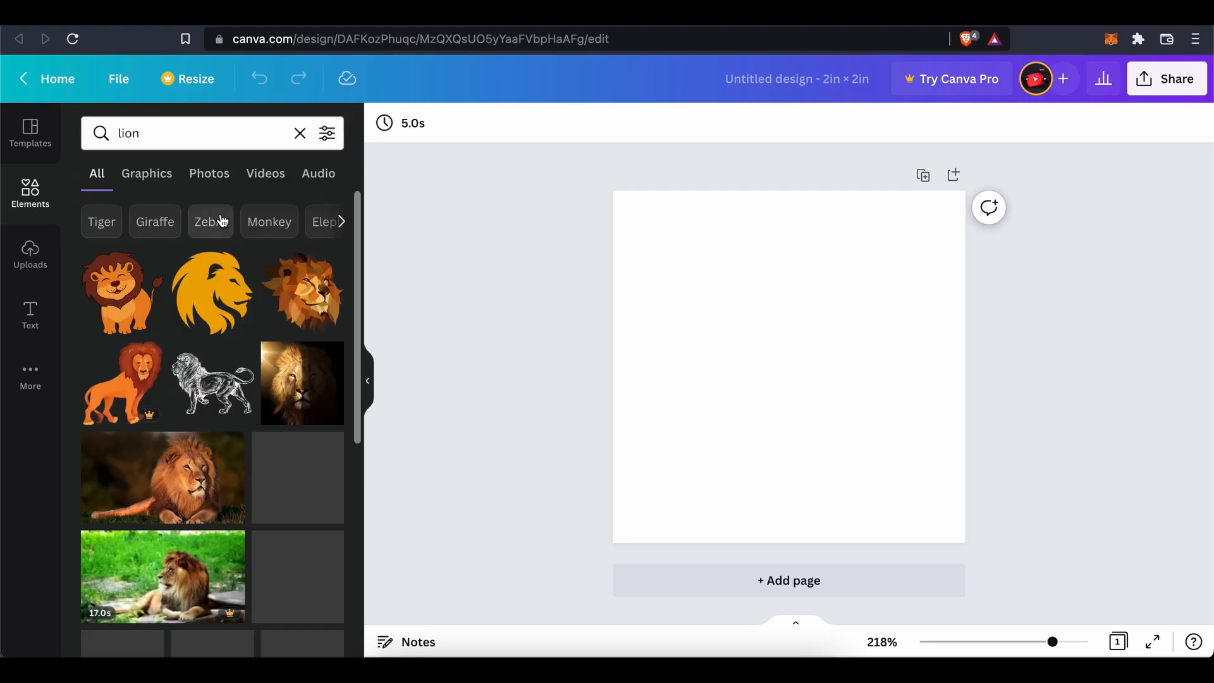
Add the round cartoon lion face with the striped brown mane and whiskers to the blank page
scroll(226, 284, down, 1)
scroll(226, 285, down, 4)
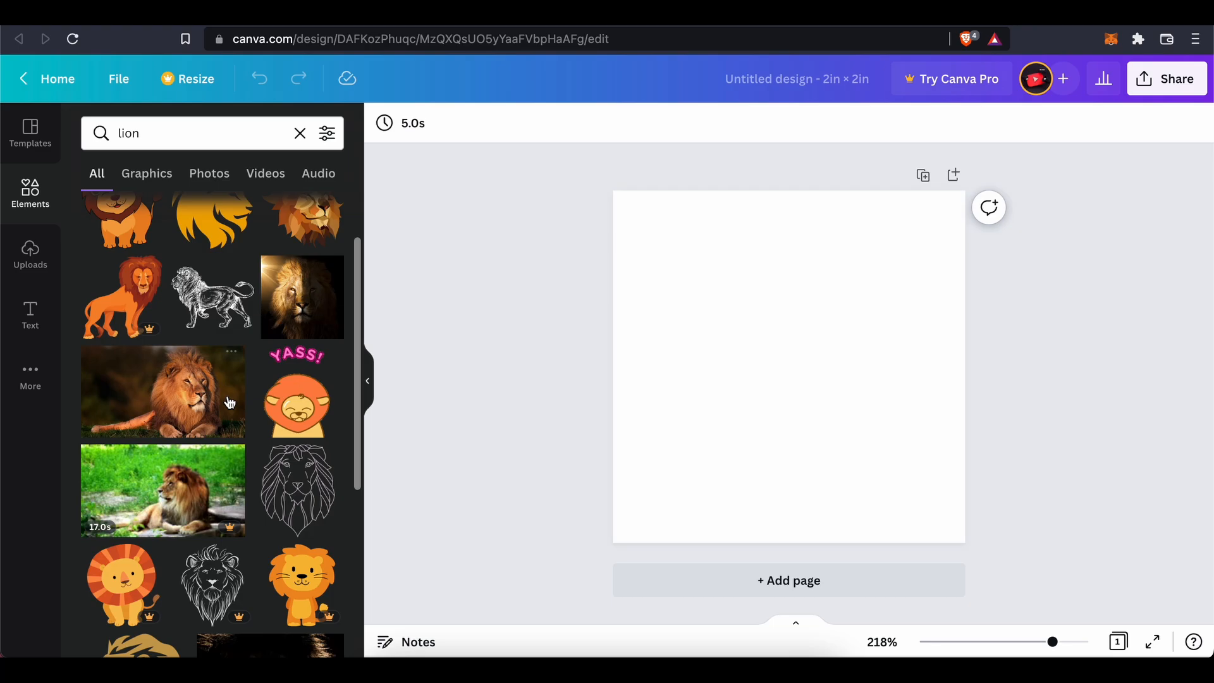
scroll(151, 454, down, 1)
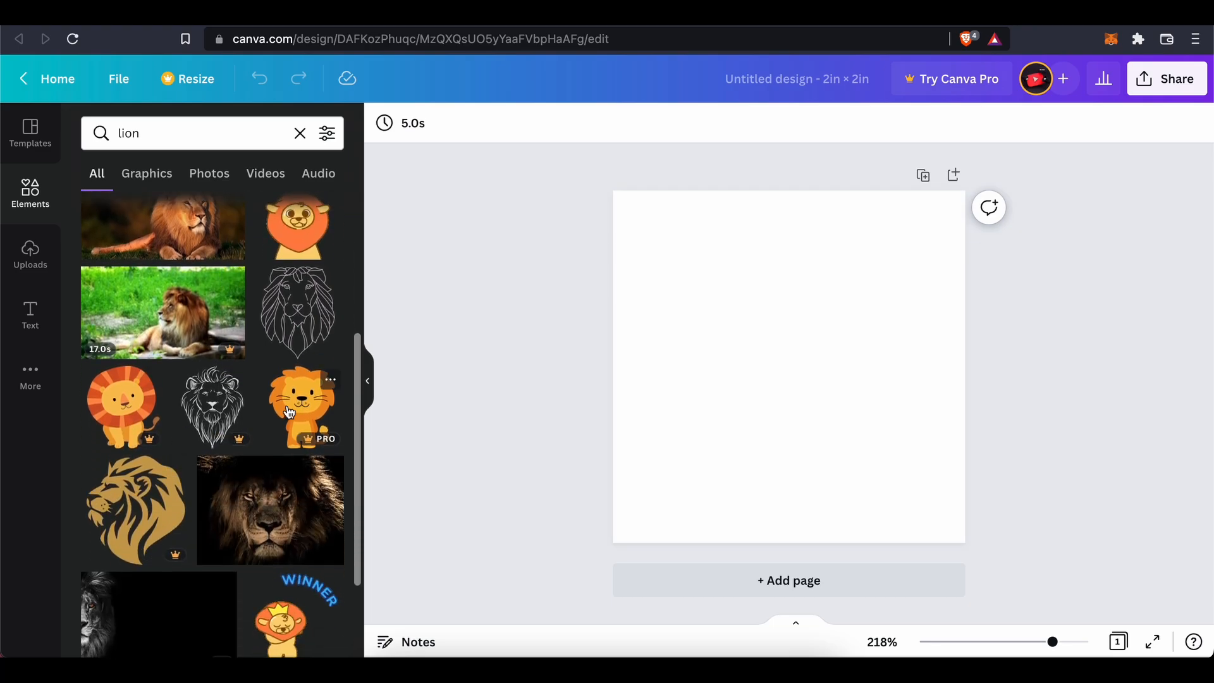
scroll(170, 440, down, 6)
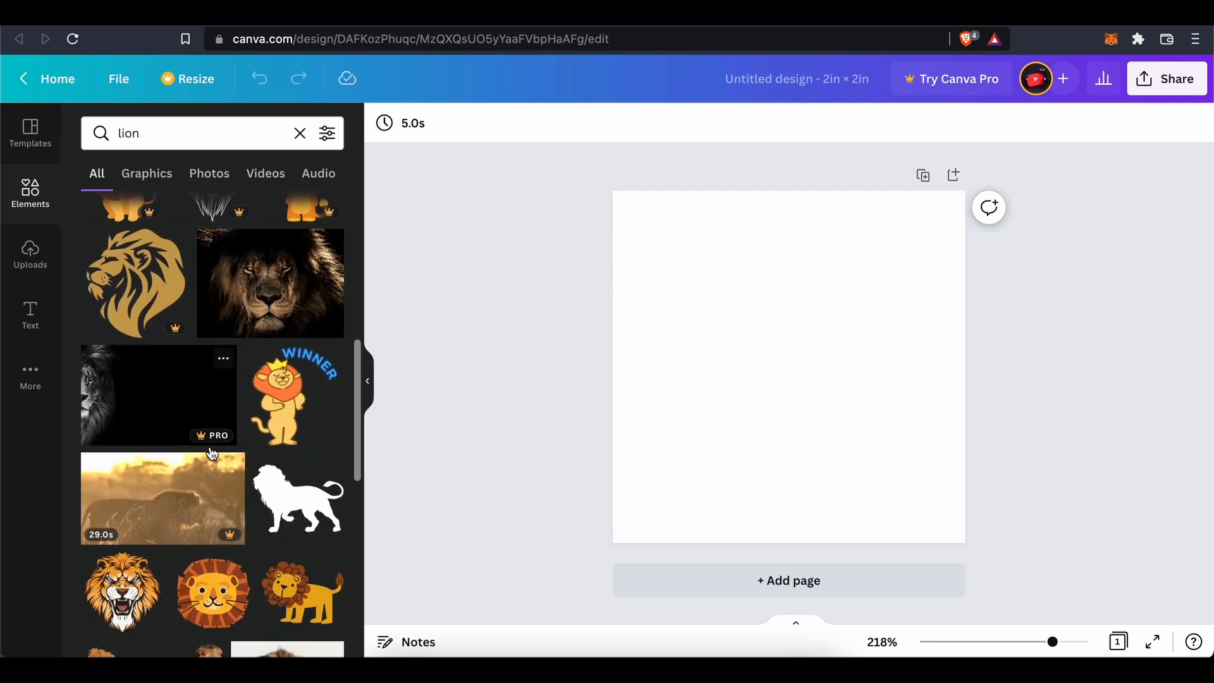
scroll(285, 424, down, 2)
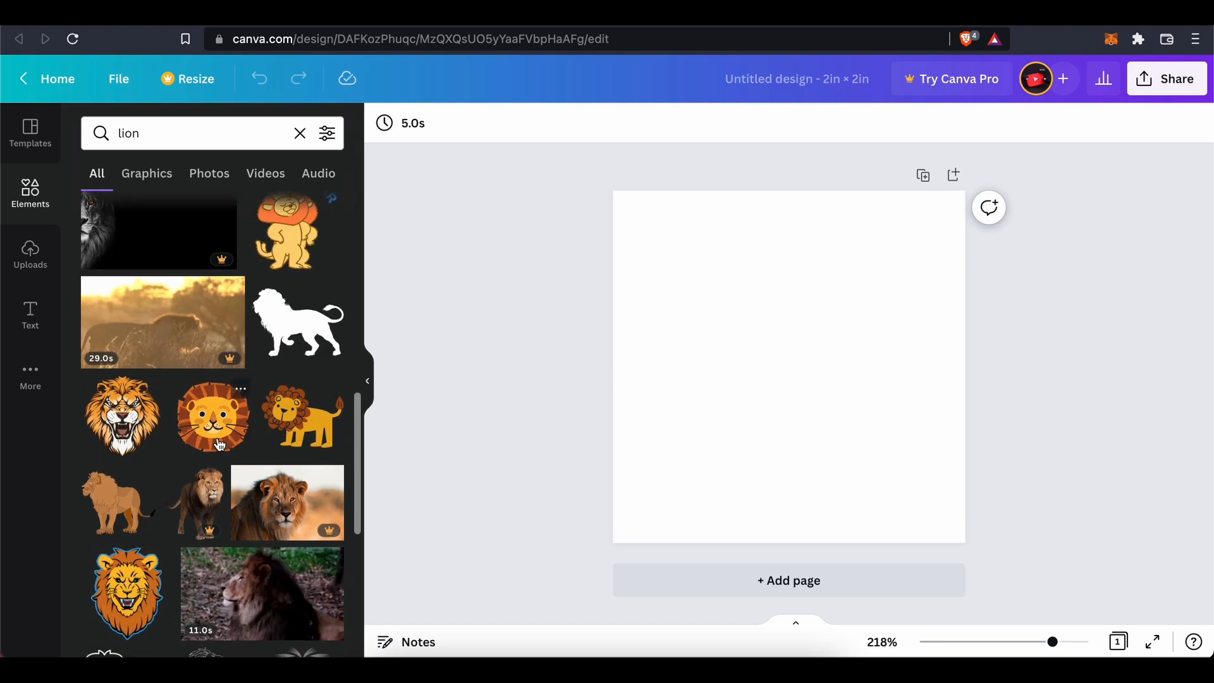
click(221, 437)
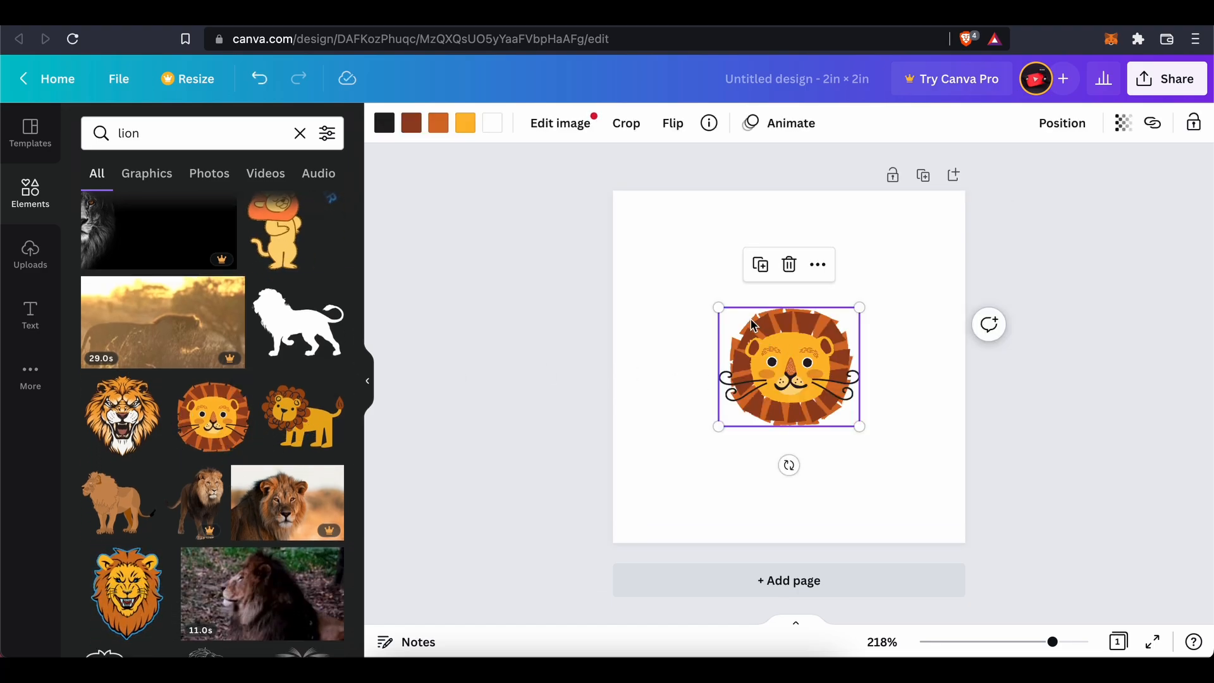
Enlarge the lion face to about three quarters of the page width and place it toward the upper left, leaving room below
drag(718, 308, 650, 184)
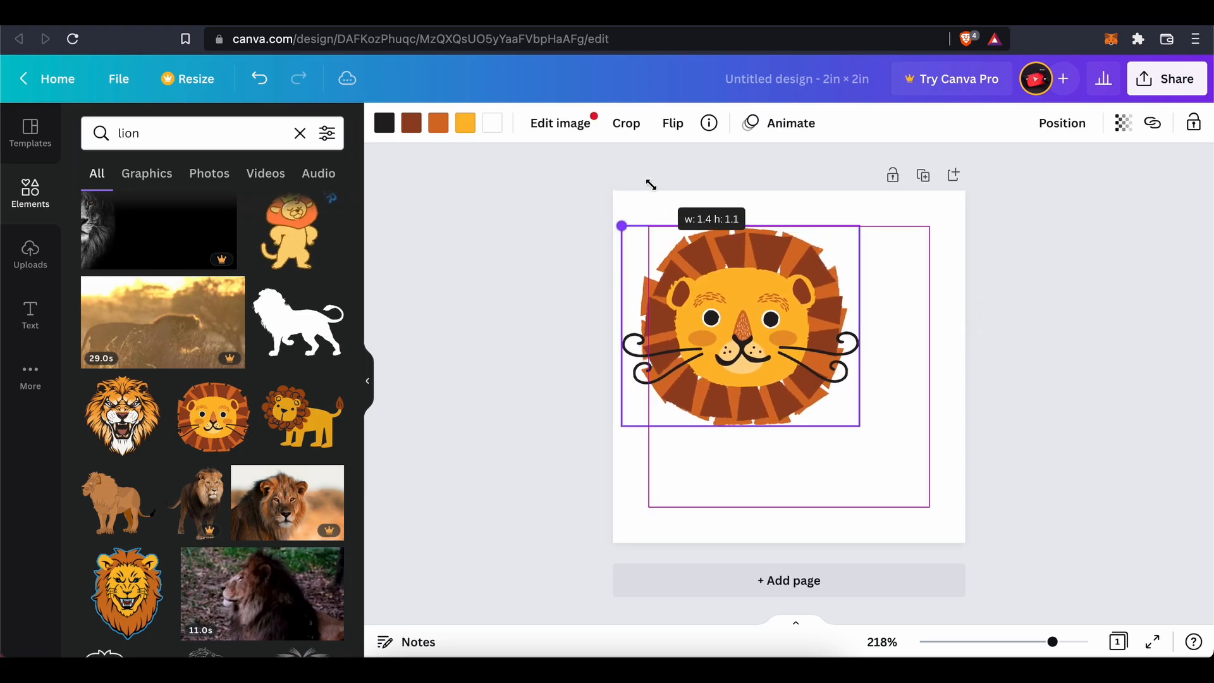
drag(709, 314, 702, 282)
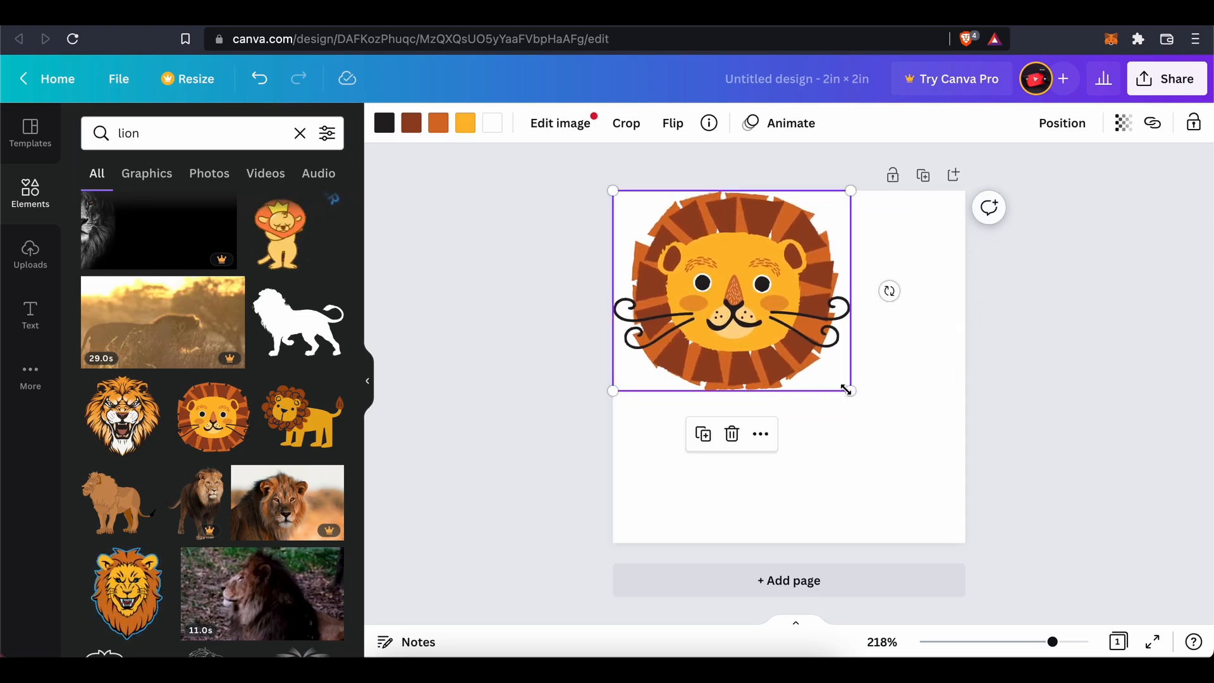
mouse_move(847, 389)
mouse_down()
mouse_move(956, 509)
mouse_move(867, 398)
mouse_up()
scroll(278, 446, down, 10)
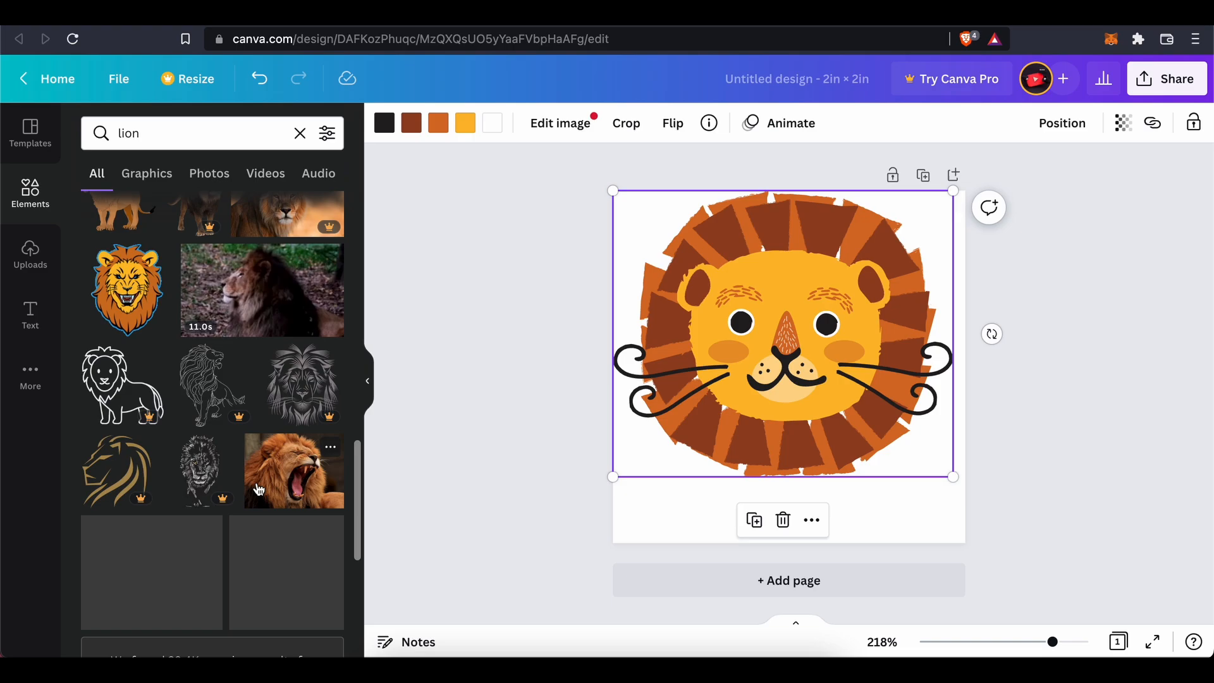
scroll(256, 490, up, 5)
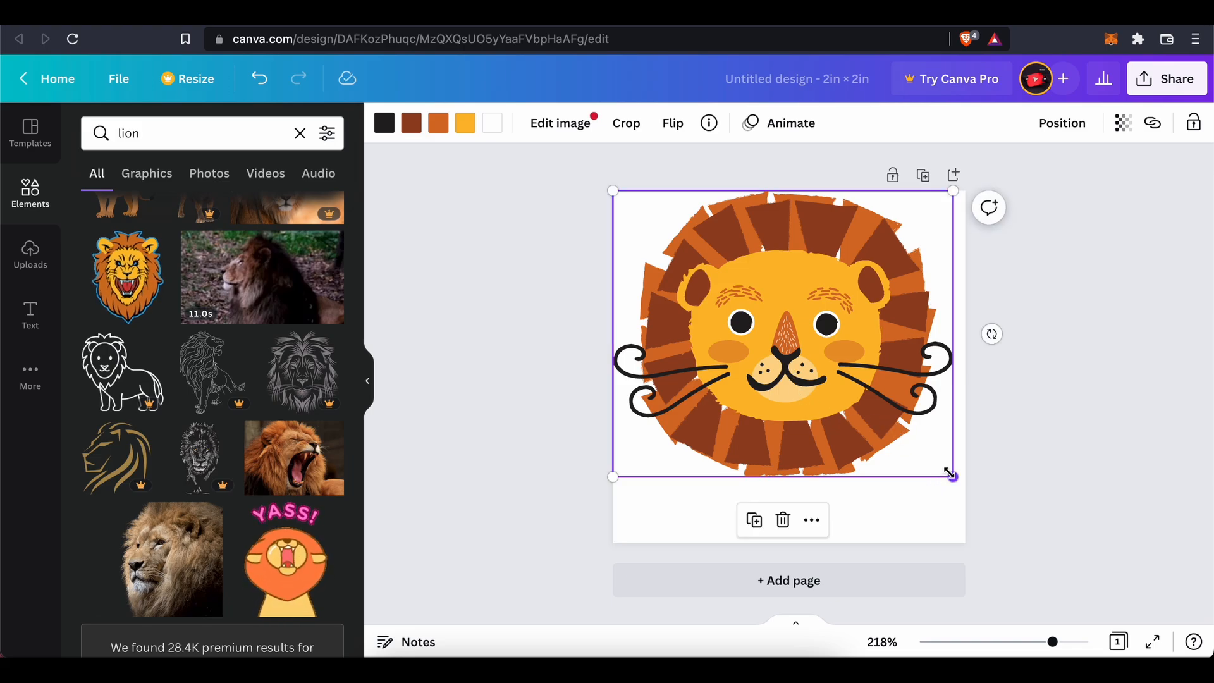
drag(950, 474, 874, 412)
mouse_move(825, 381)
mouse_down()
mouse_move(853, 406)
mouse_move(835, 408)
mouse_move(871, 416)
mouse_move(862, 399)
mouse_move(854, 415)
mouse_move(838, 371)
mouse_move(831, 382)
mouse_move(828, 369)
mouse_move(847, 385)
mouse_move(818, 365)
mouse_up()
click(936, 434)
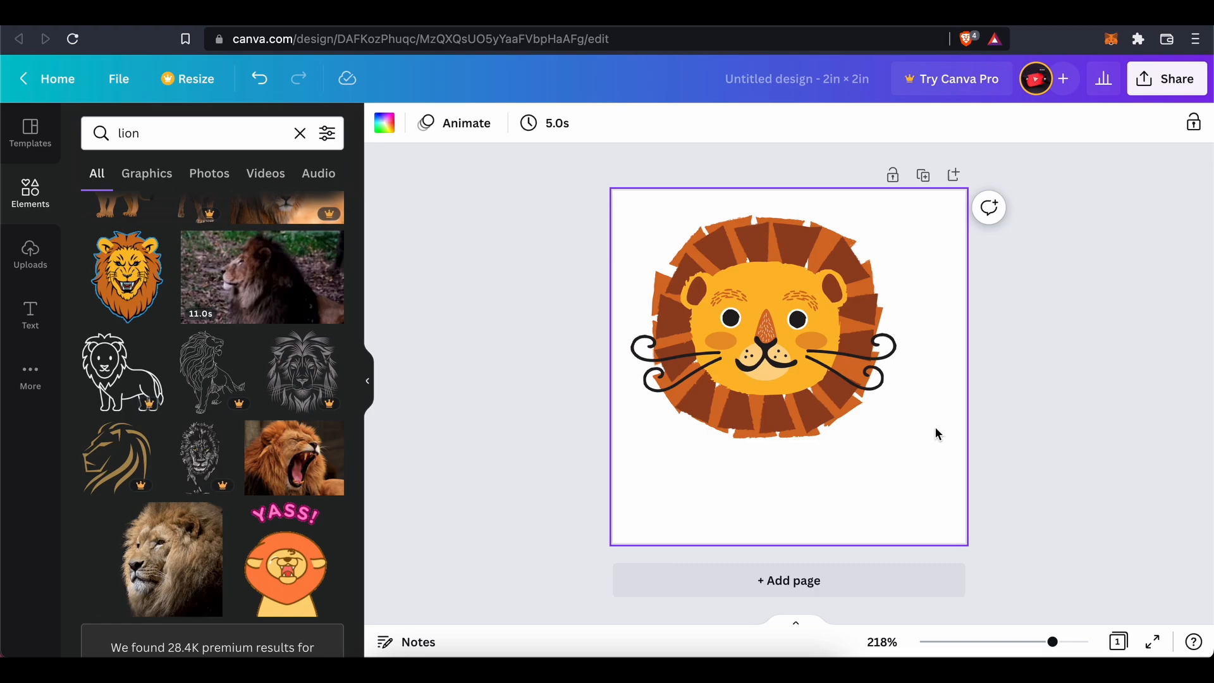
click(812, 404)
click(578, 380)
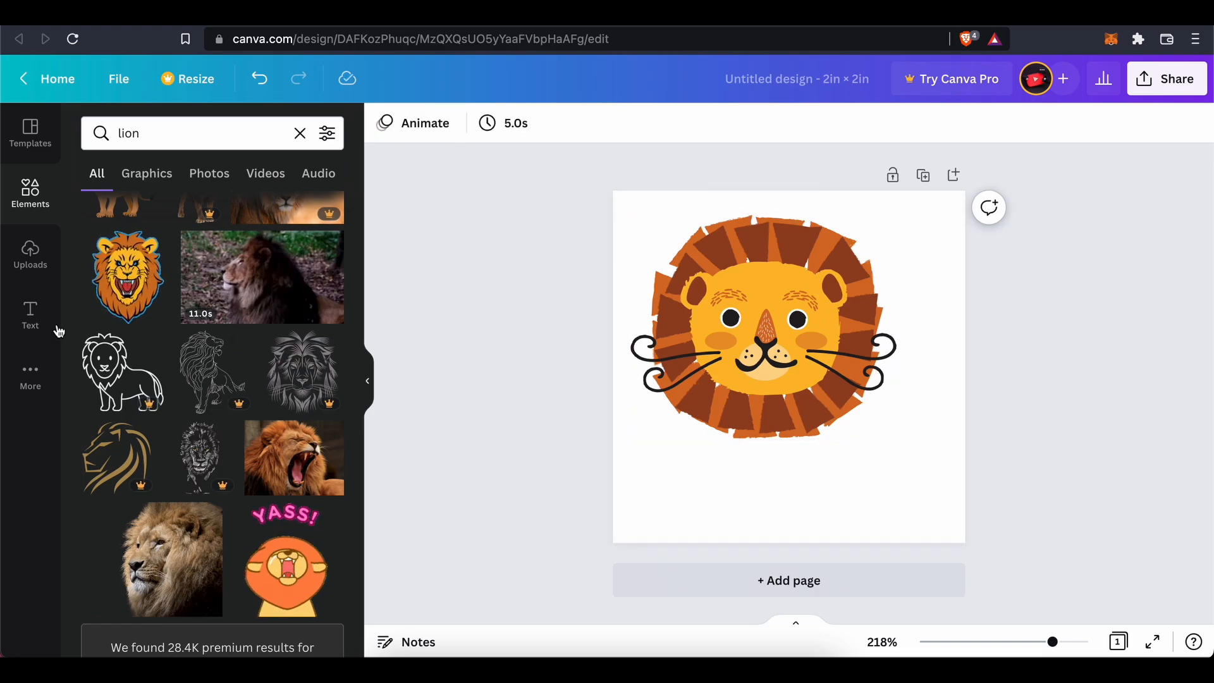
Open the text options and look through the heading styles and font combinations
click(26, 324)
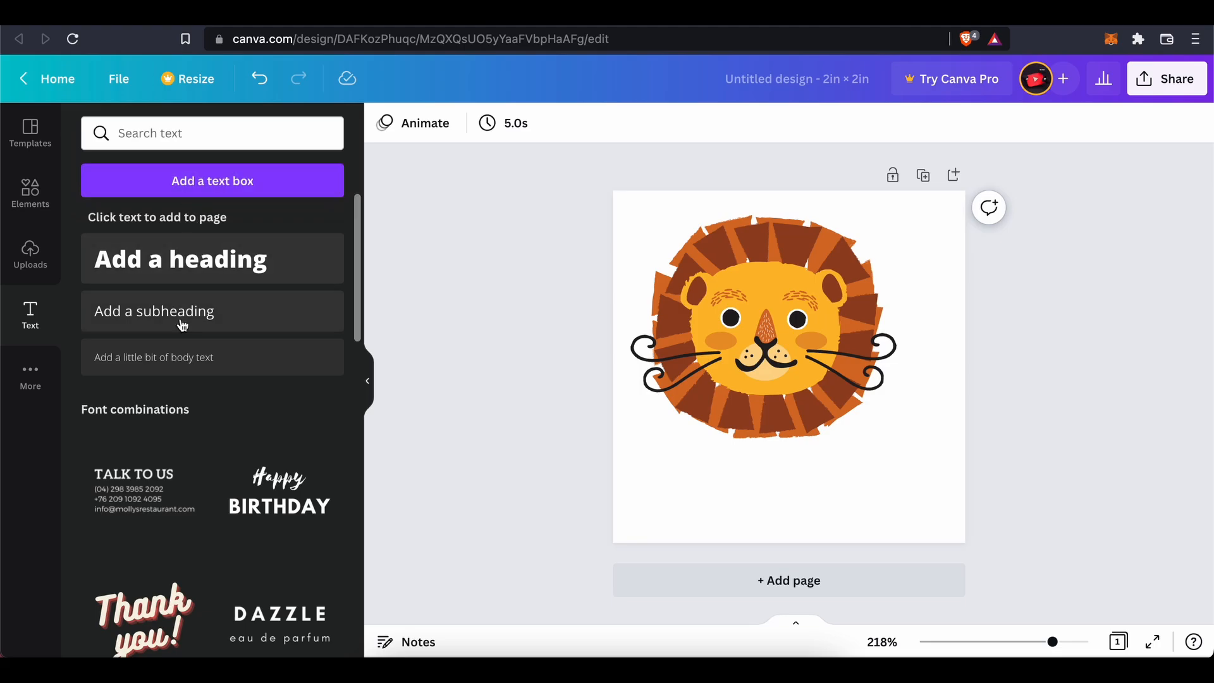
scroll(183, 325, down, 5)
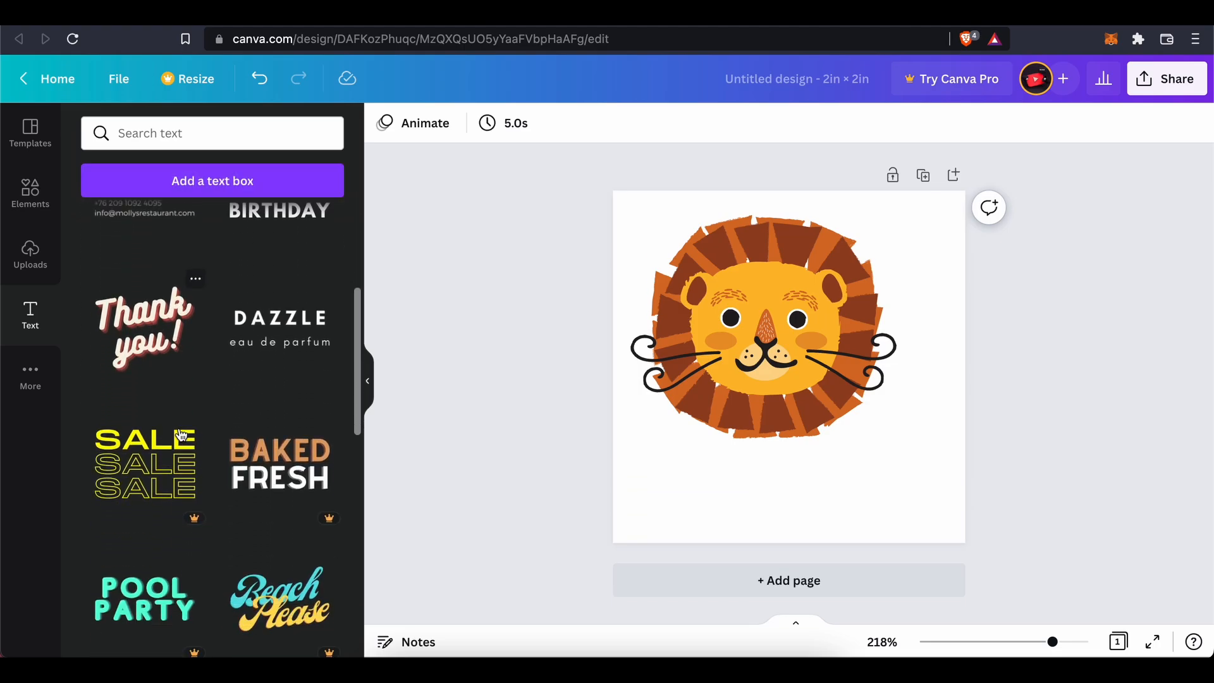
scroll(189, 429, down, 2)
scroll(209, 419, up, 2)
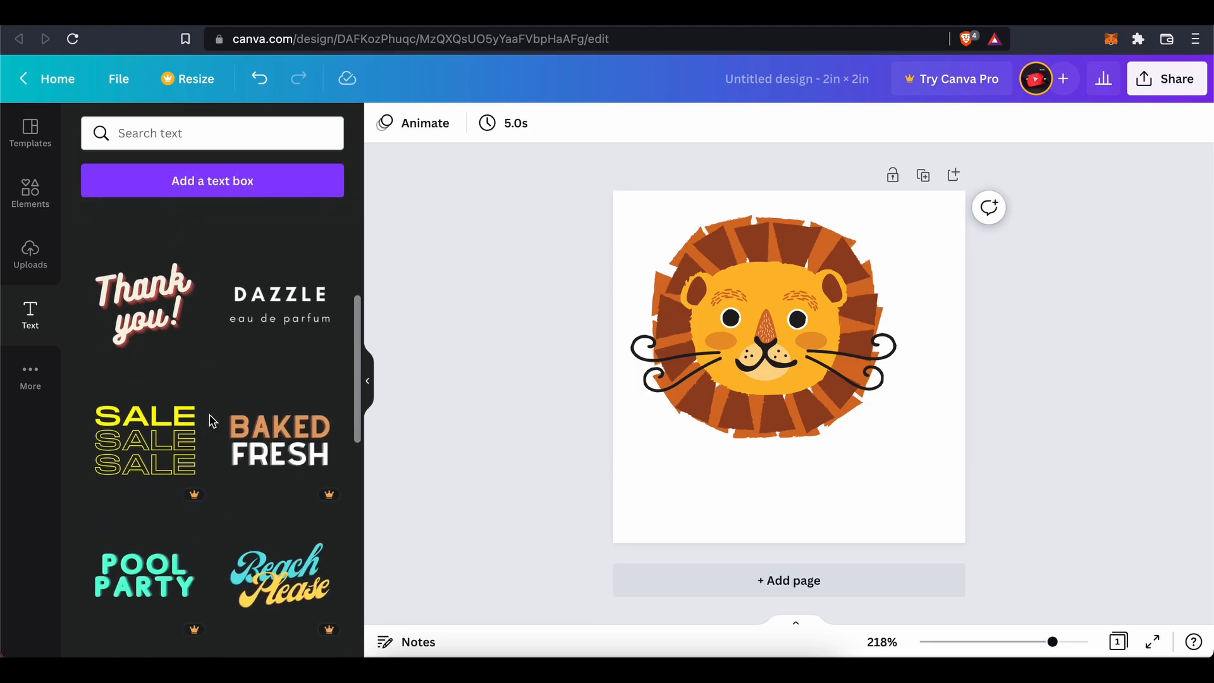
scroll(212, 423, up, 5)
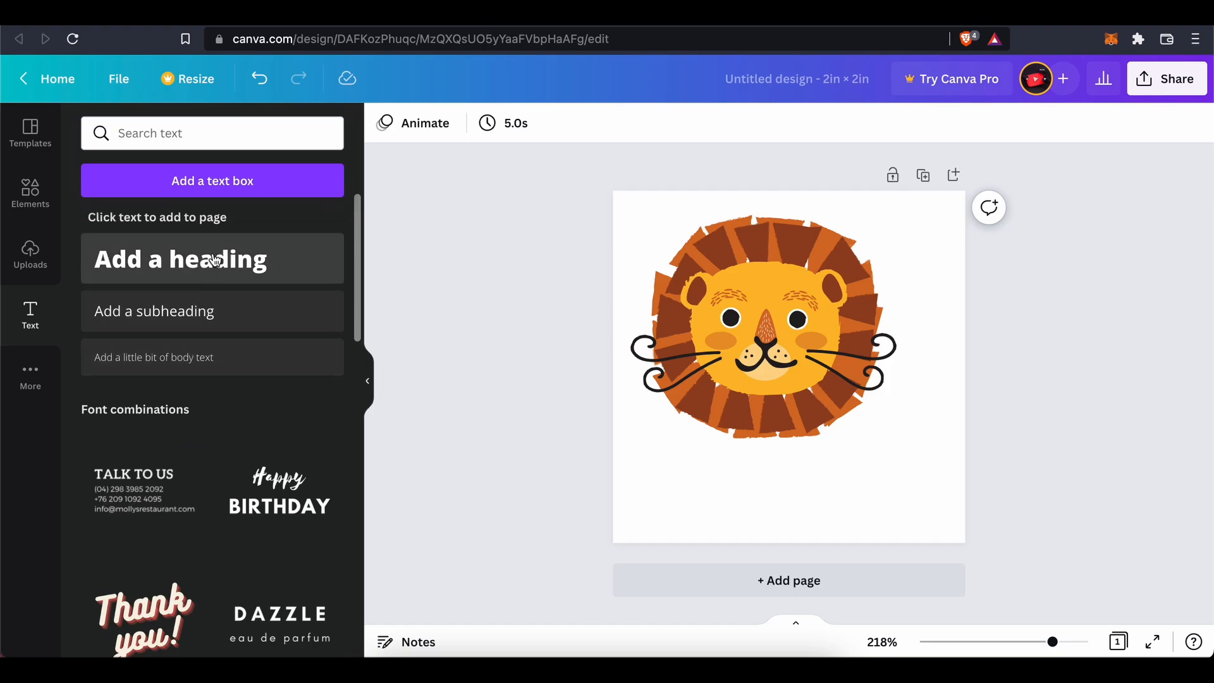
drag(215, 260, 704, 451)
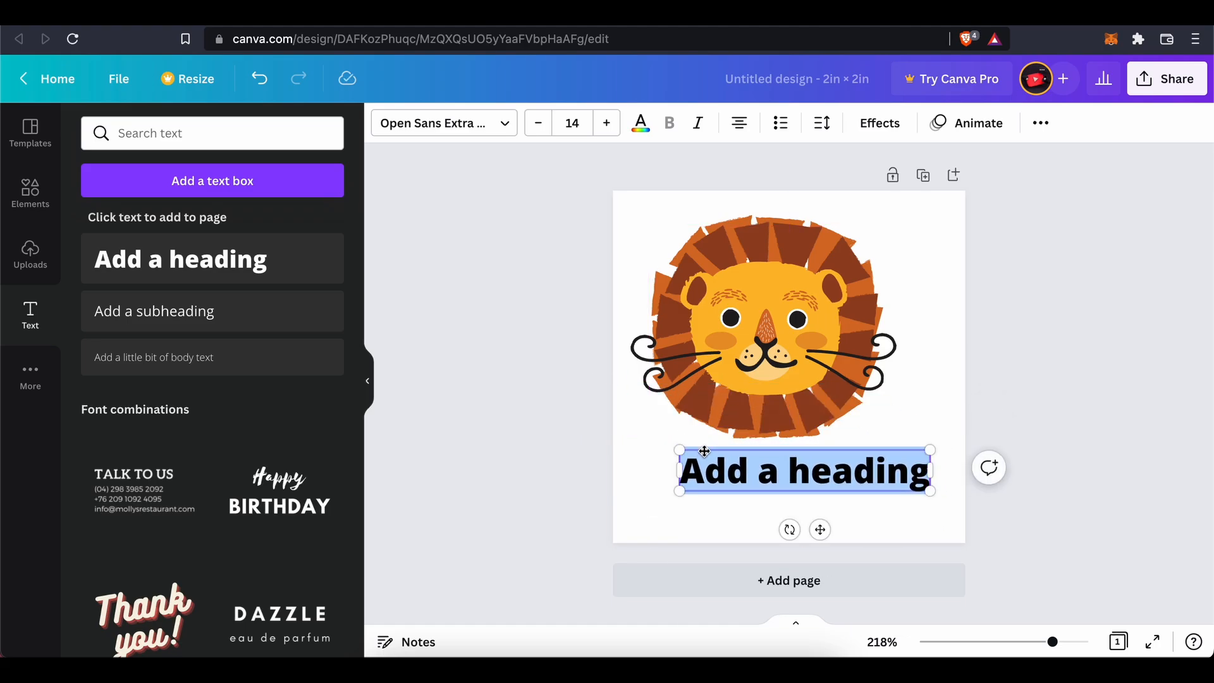
key(BackSpace)
click(572, 479)
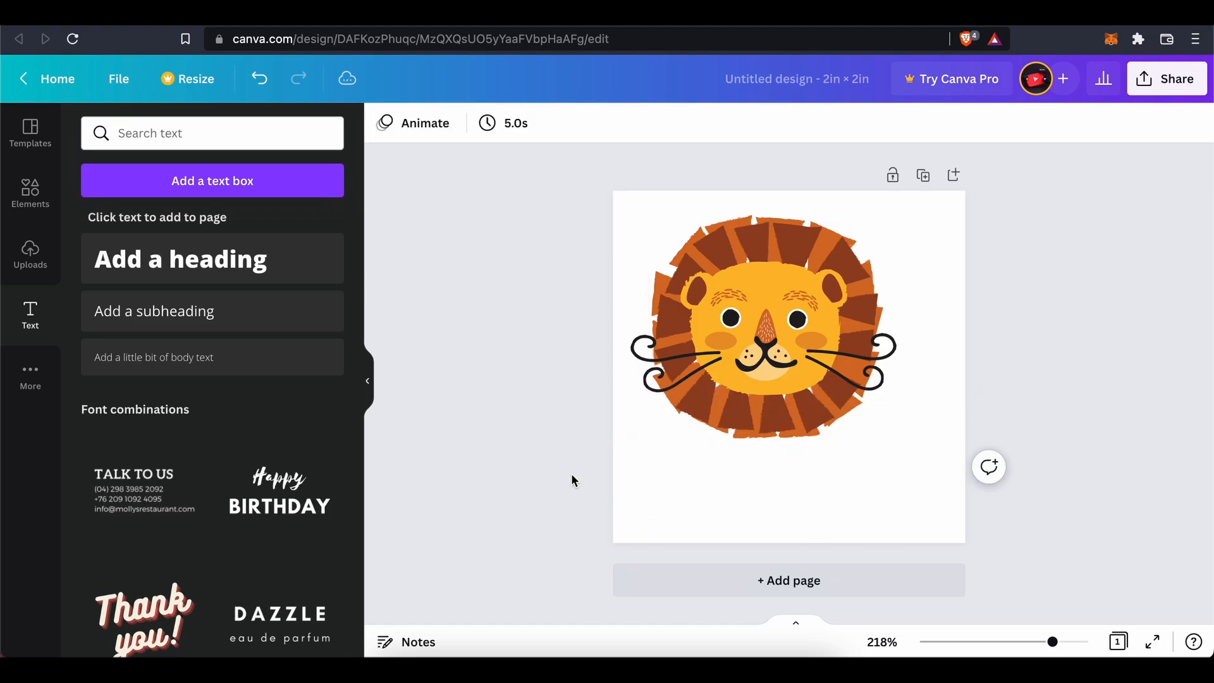
Add the orange "BOO!" text style, shrink it to about size 40.8 and place it in the page's lower right corner
scroll(249, 450, down, 1)
scroll(249, 451, down, 7)
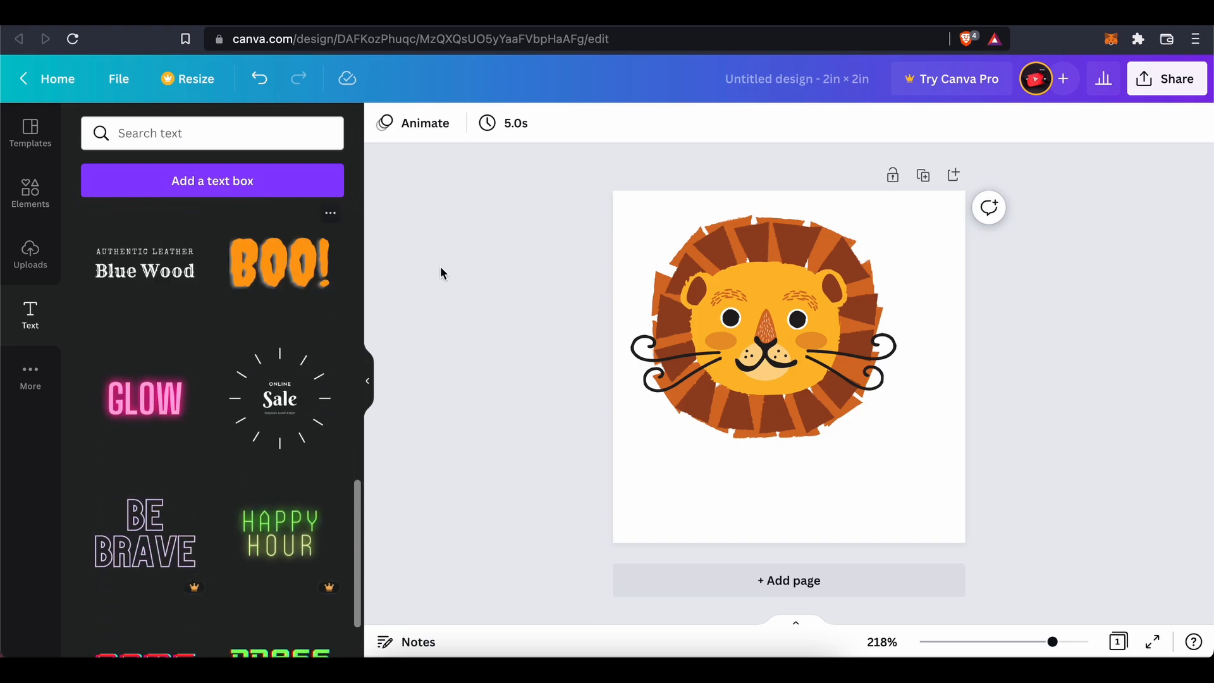
drag(443, 273, 713, 472)
key(Delete)
click(857, 390)
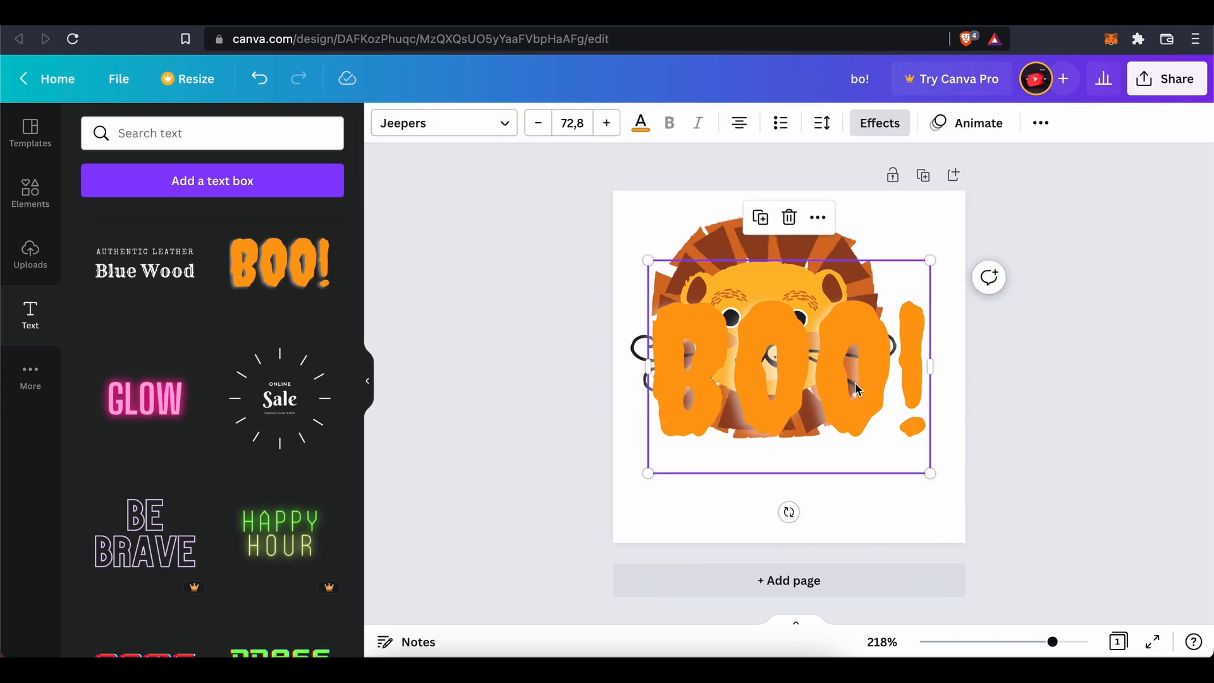
drag(857, 390, 902, 476)
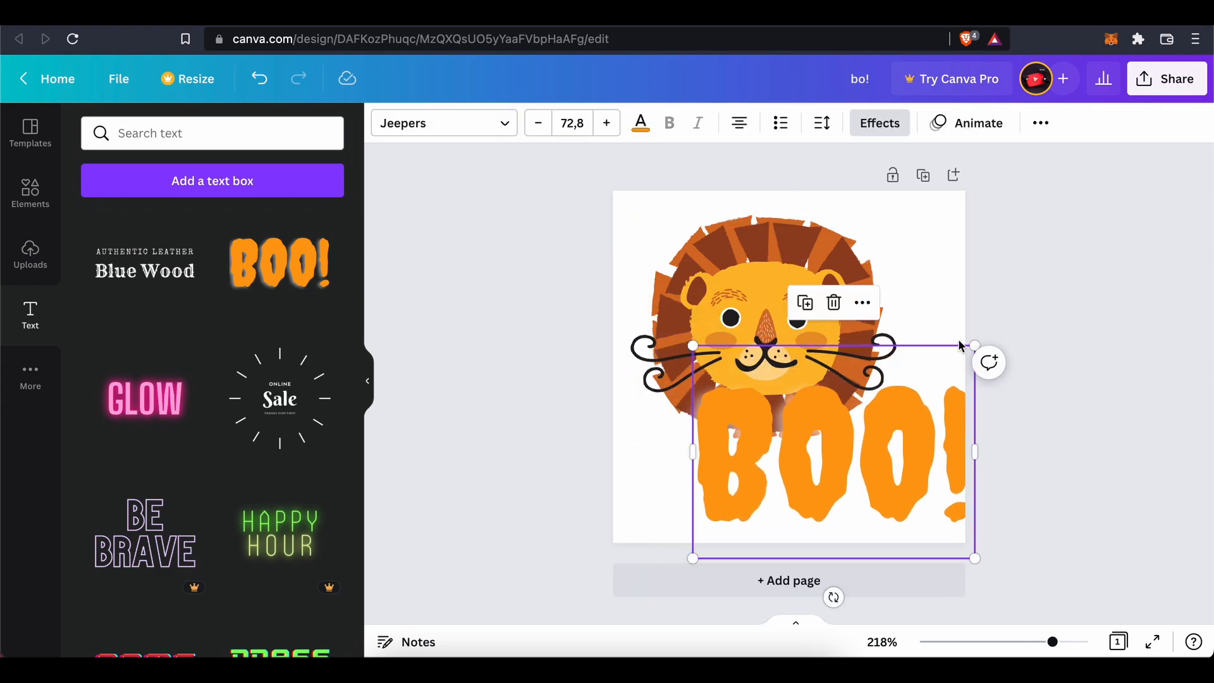
drag(977, 342, 850, 434)
drag(814, 484, 896, 469)
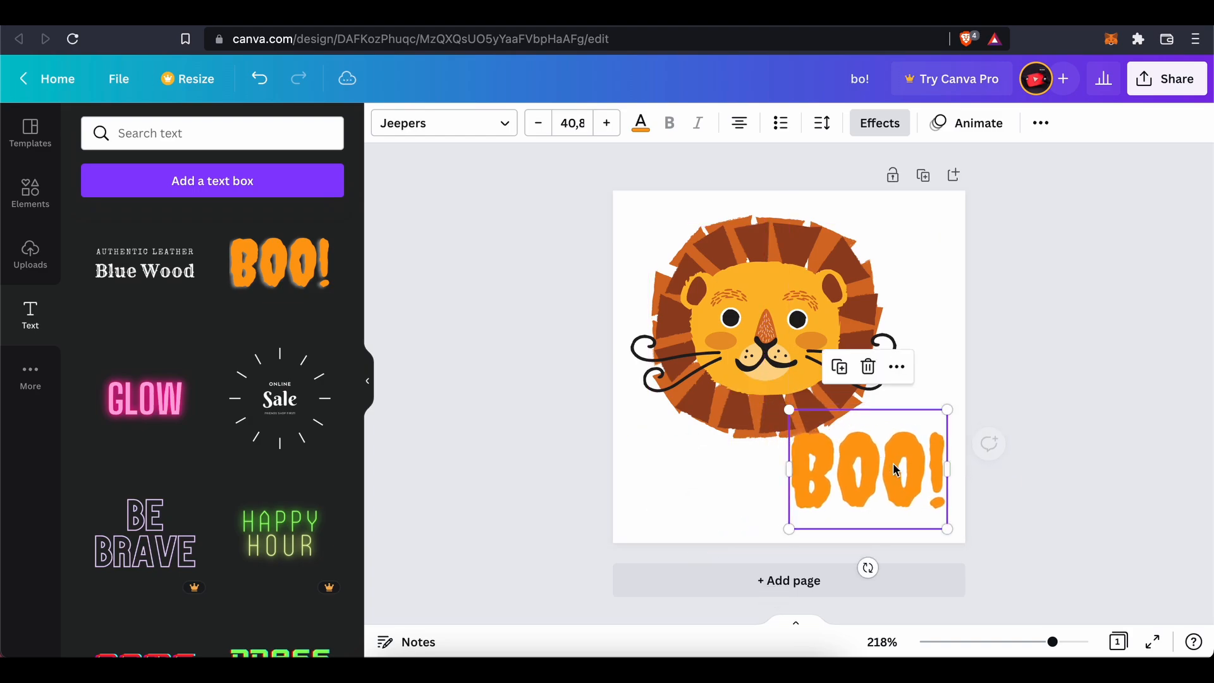
Change the "BOO!" wording to "ROAR!" and widen its text box so the word fits on one line
double_click(891, 465)
text(ROAR)
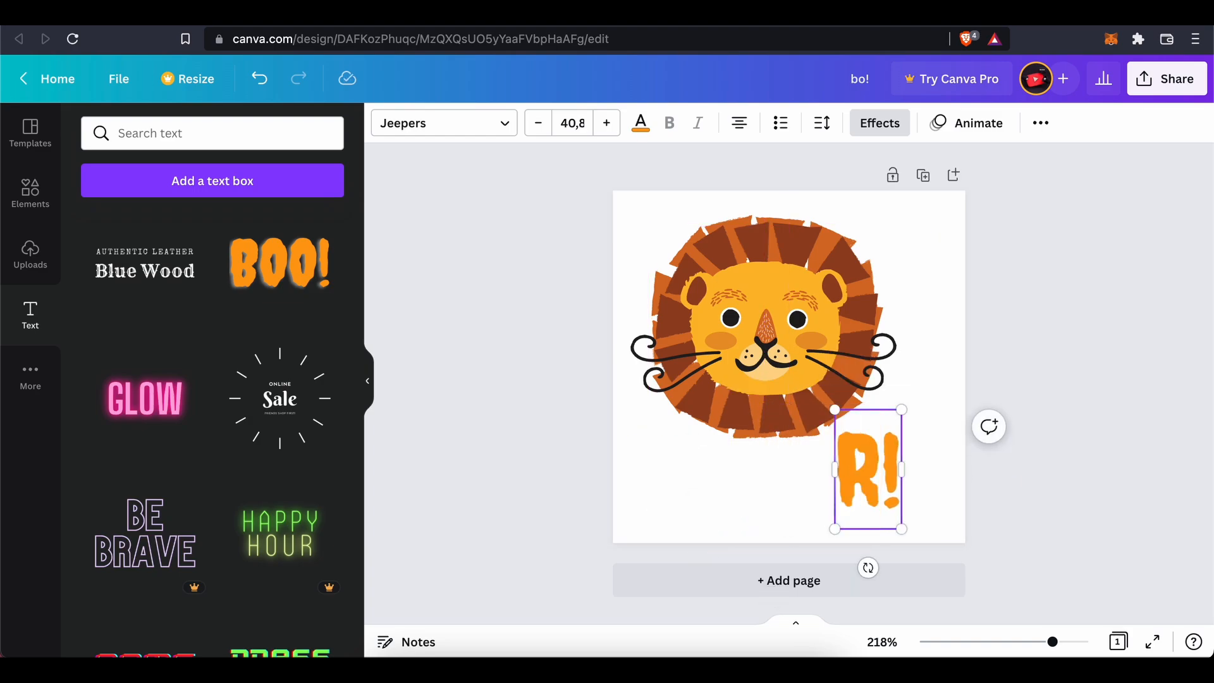
drag(965, 501, 1011, 499)
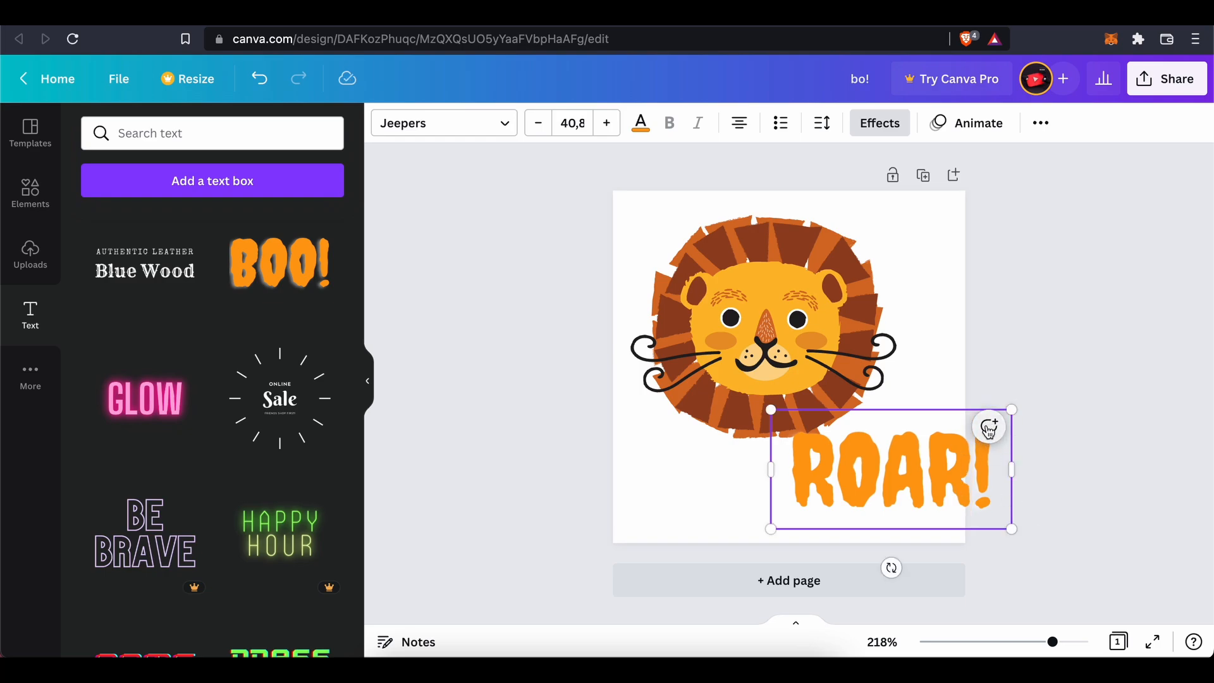
Rotate the "ROAR!" text so it slants upward to the right and shift it left until all letters lie on the page
drag(891, 567, 926, 560)
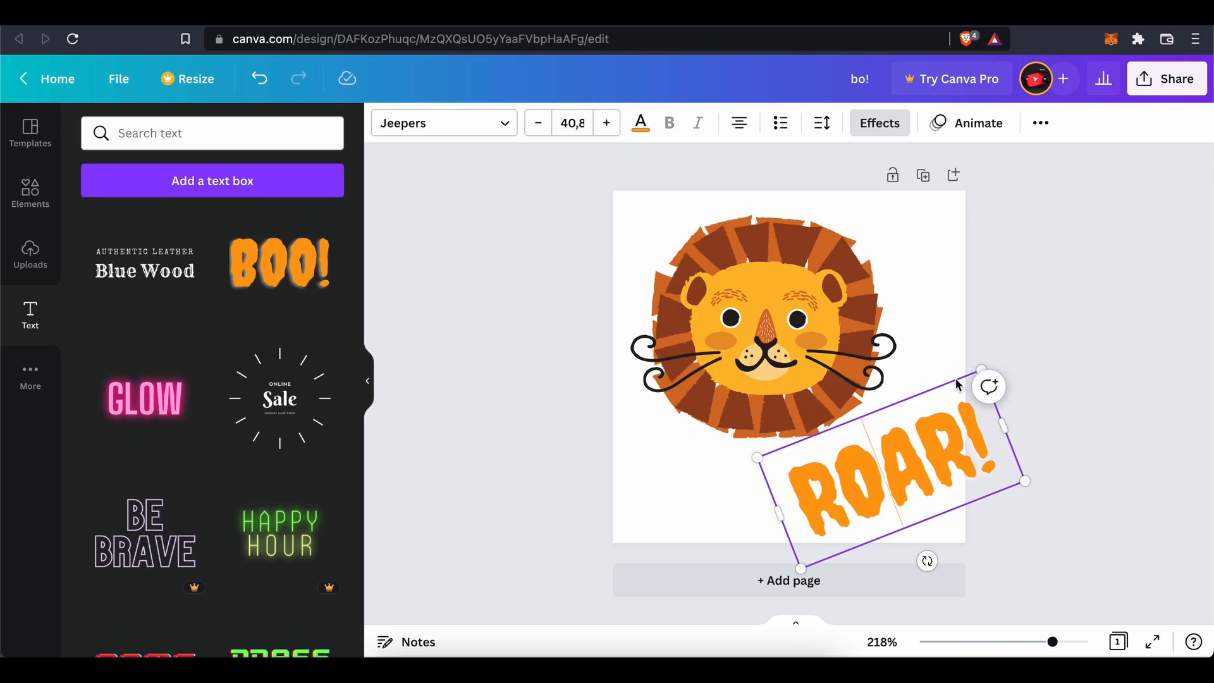
drag(929, 387, 888, 383)
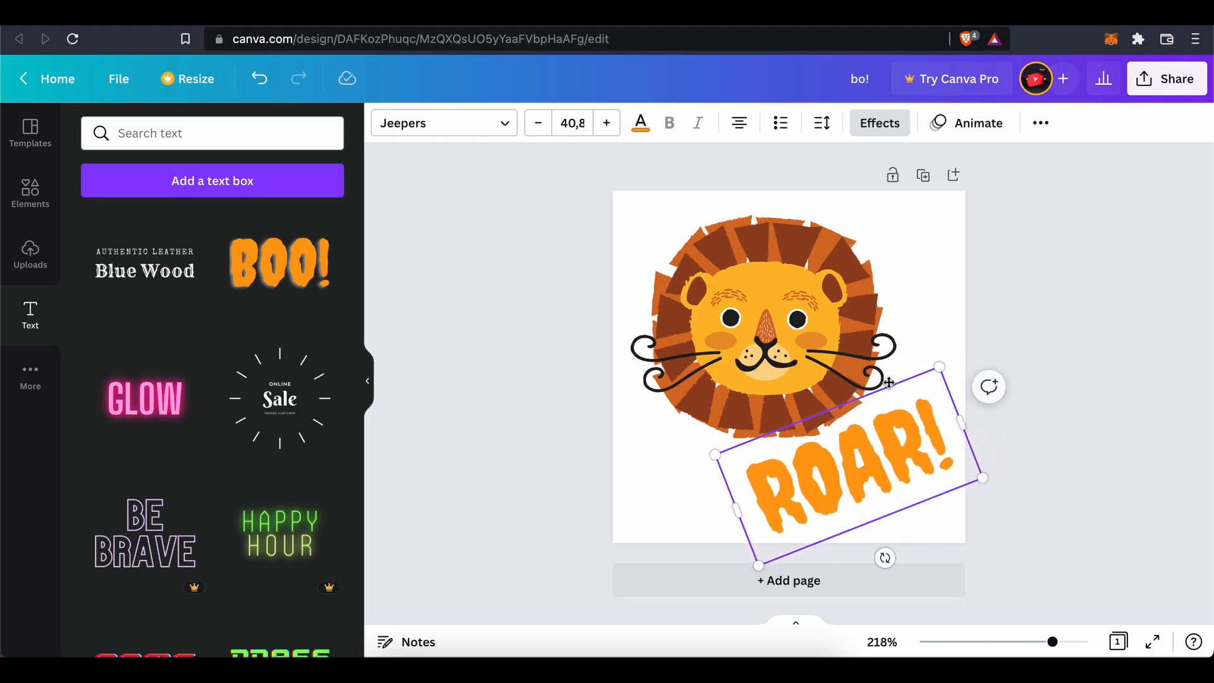
click(1028, 289)
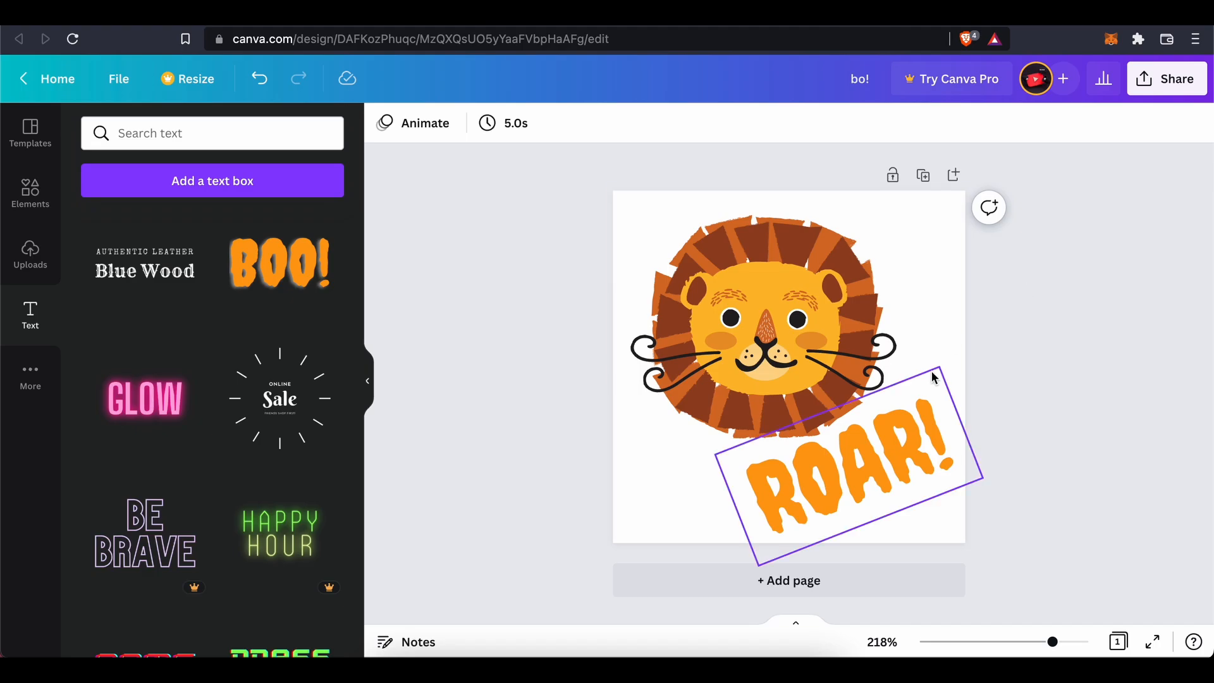
Try the dark orange and brown document colors on the "ROAR!" text, settling on the lion's yellow-orange face color
click(889, 466)
click(641, 123)
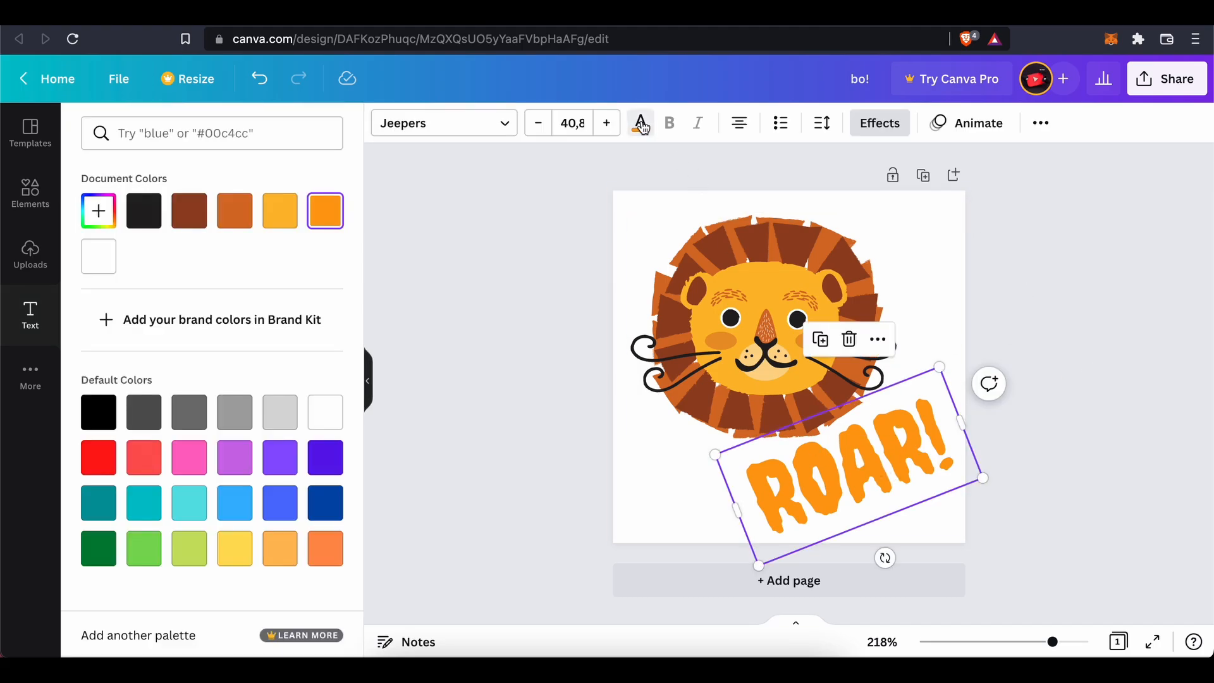
click(272, 209)
click(222, 219)
click(174, 221)
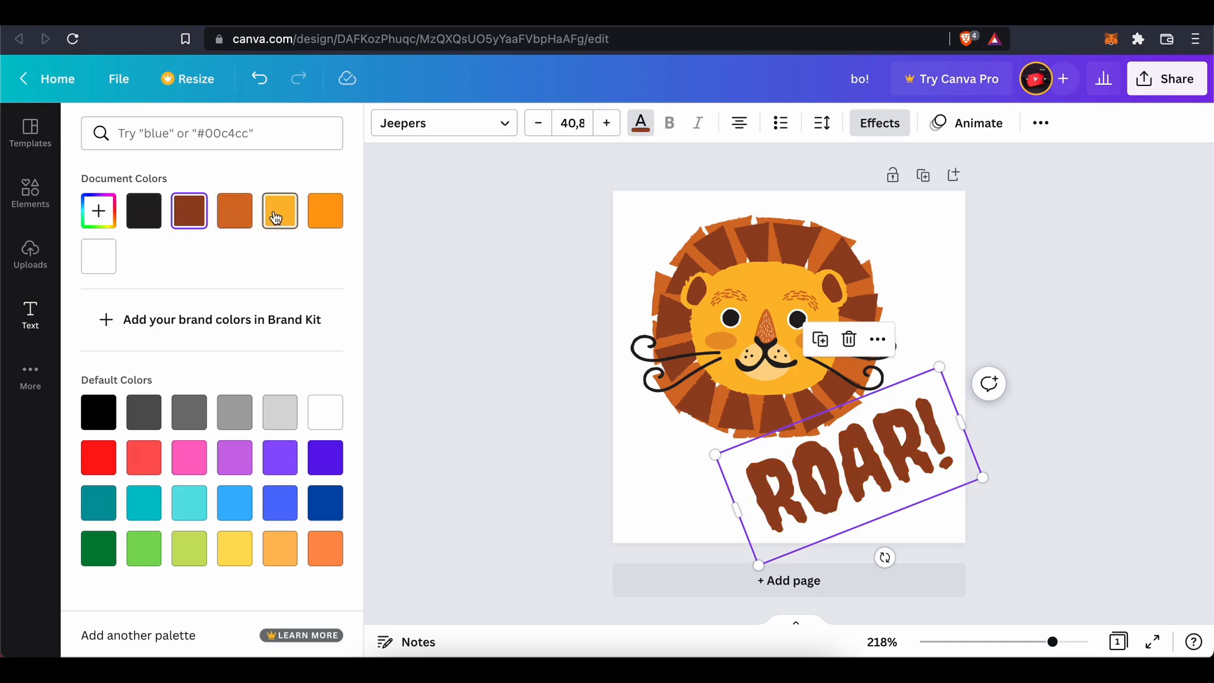
click(277, 218)
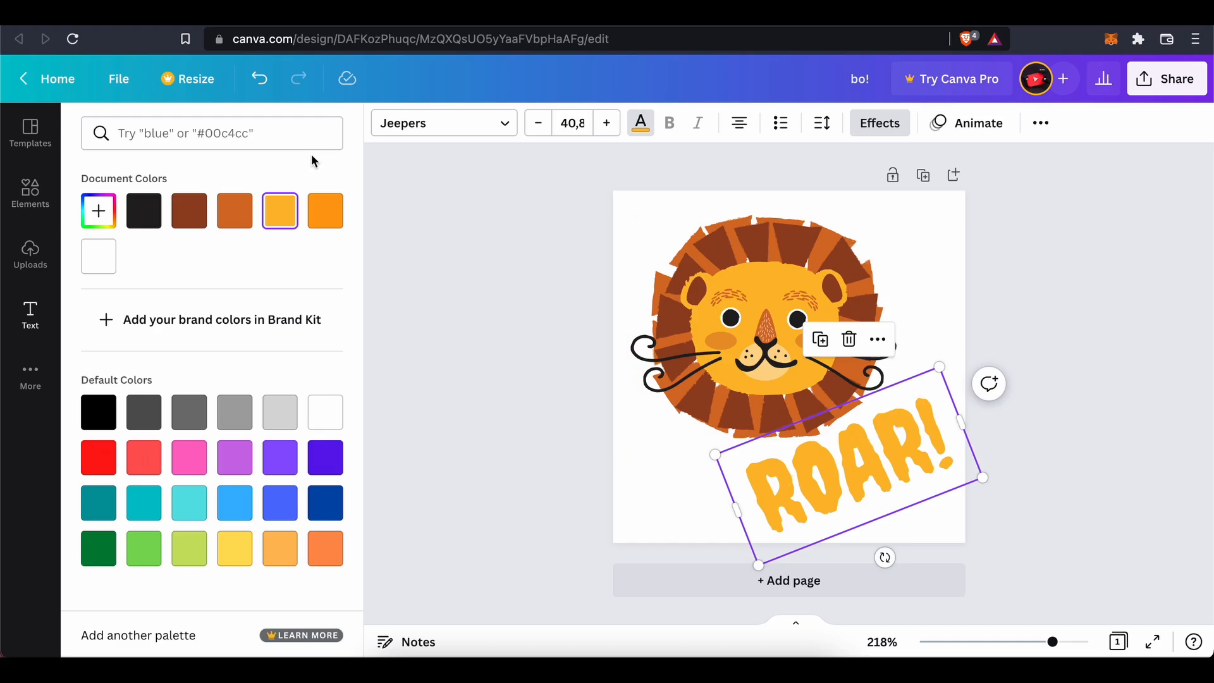
click(406, 166)
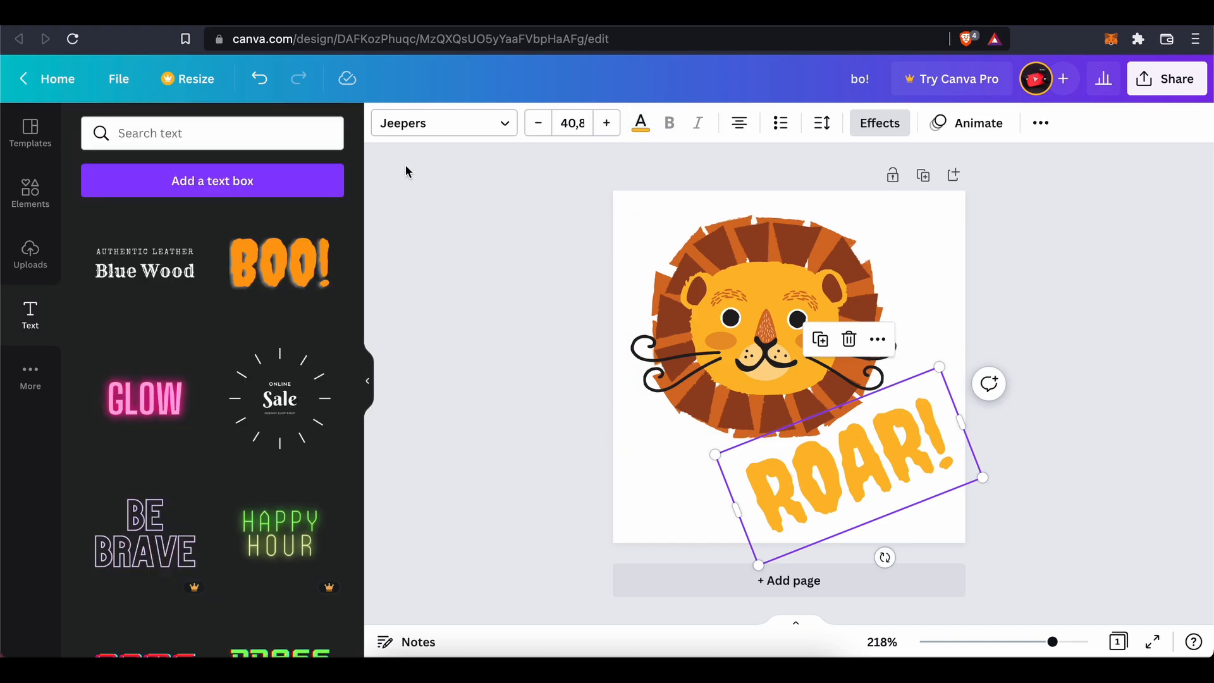
Download the lion sticker as a PNG and save it as "Roar" in the Downloads folder
click(1181, 89)
click(1056, 484)
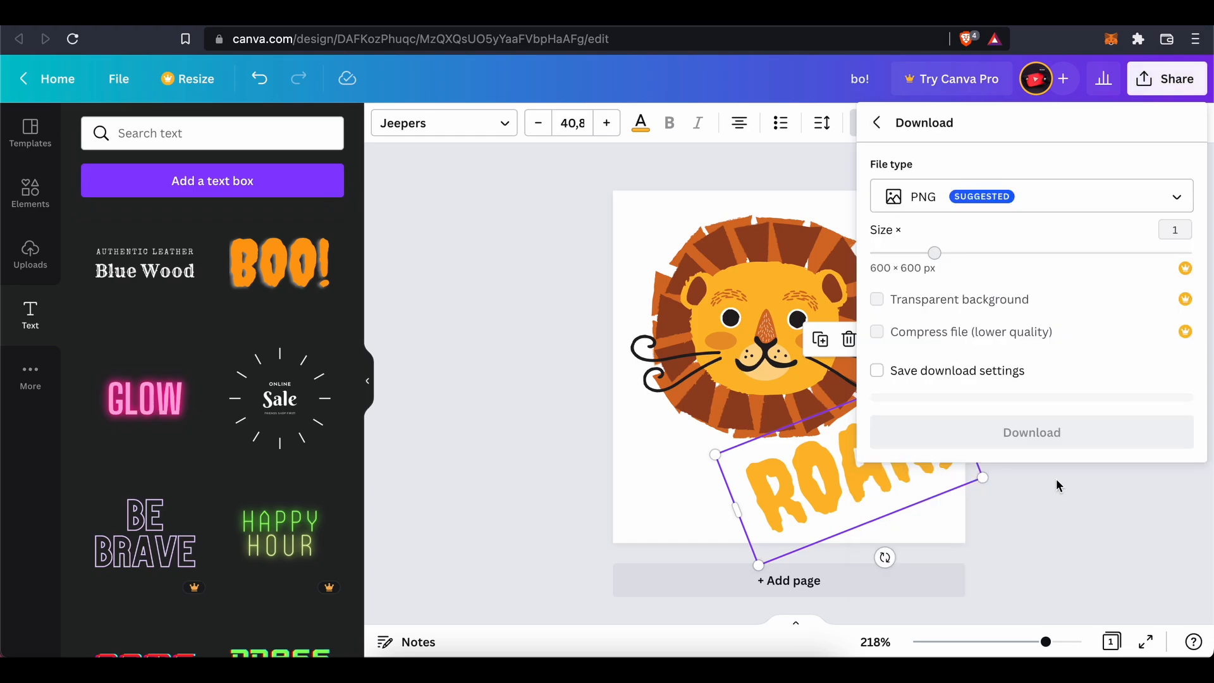
click(1051, 202)
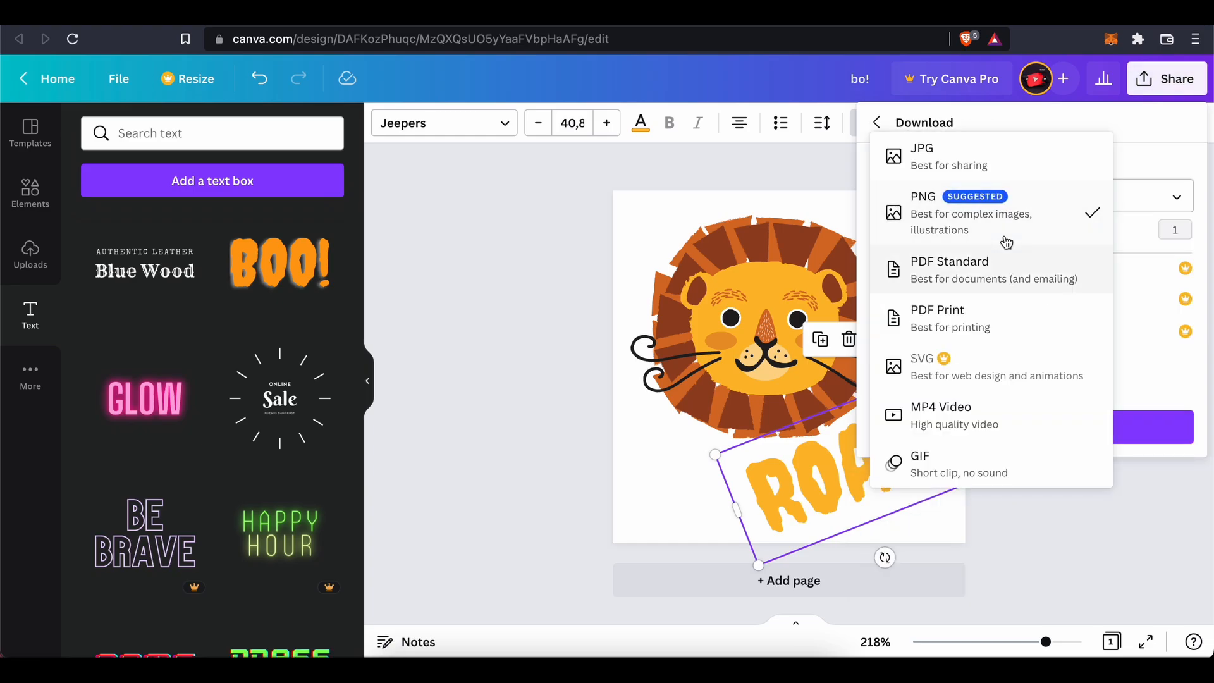
click(1046, 218)
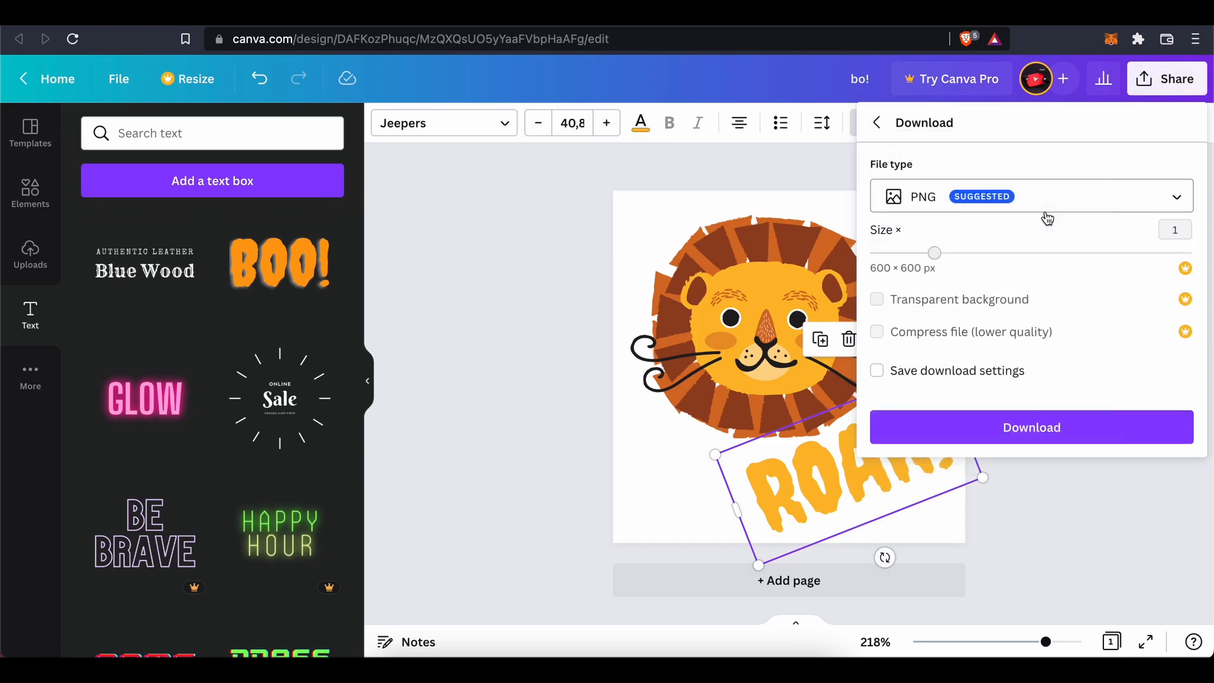
click(1033, 430)
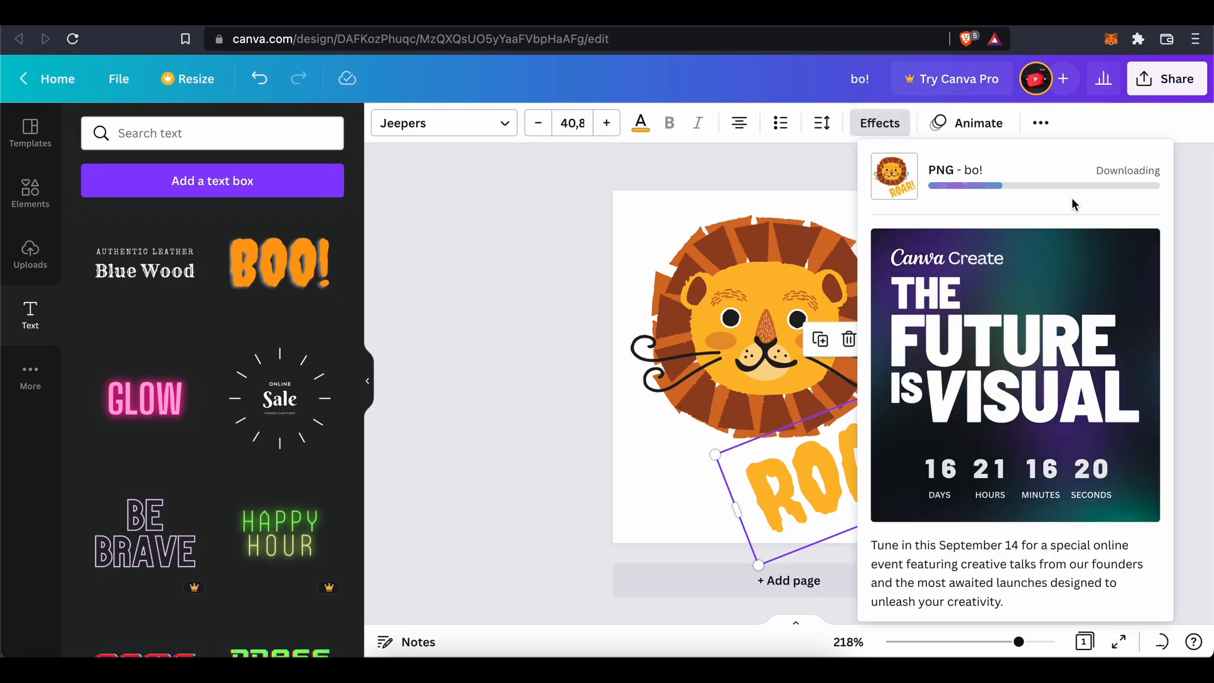
text(Roar)
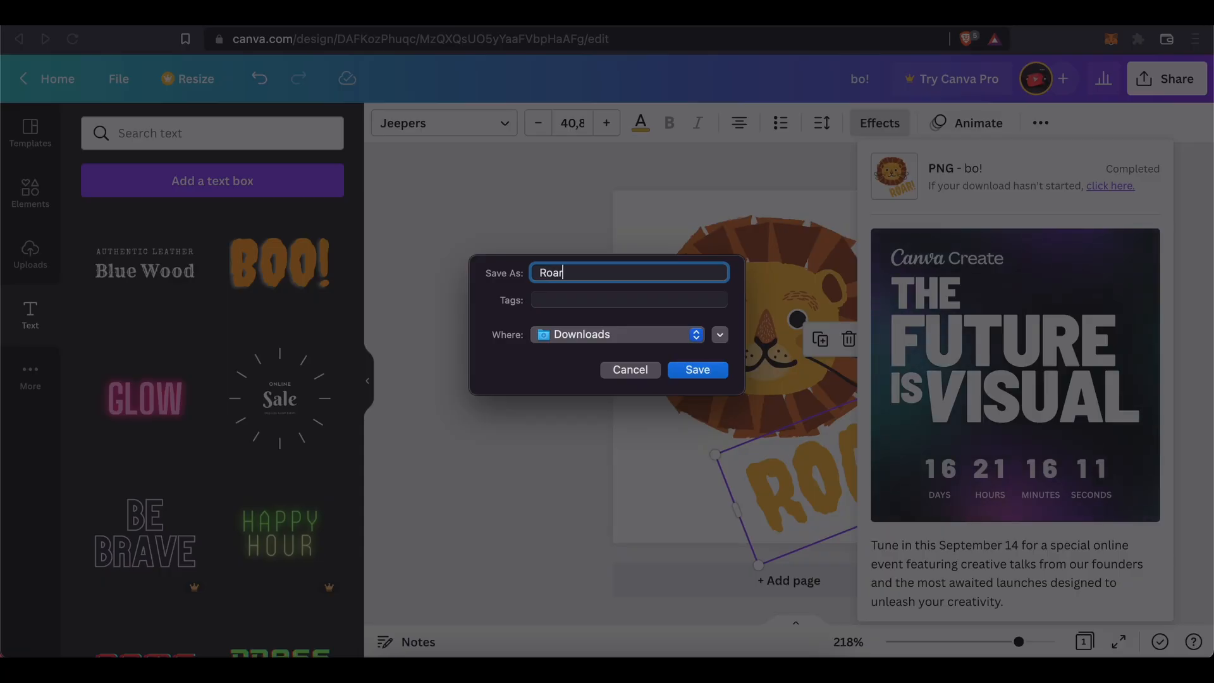
click(707, 370)
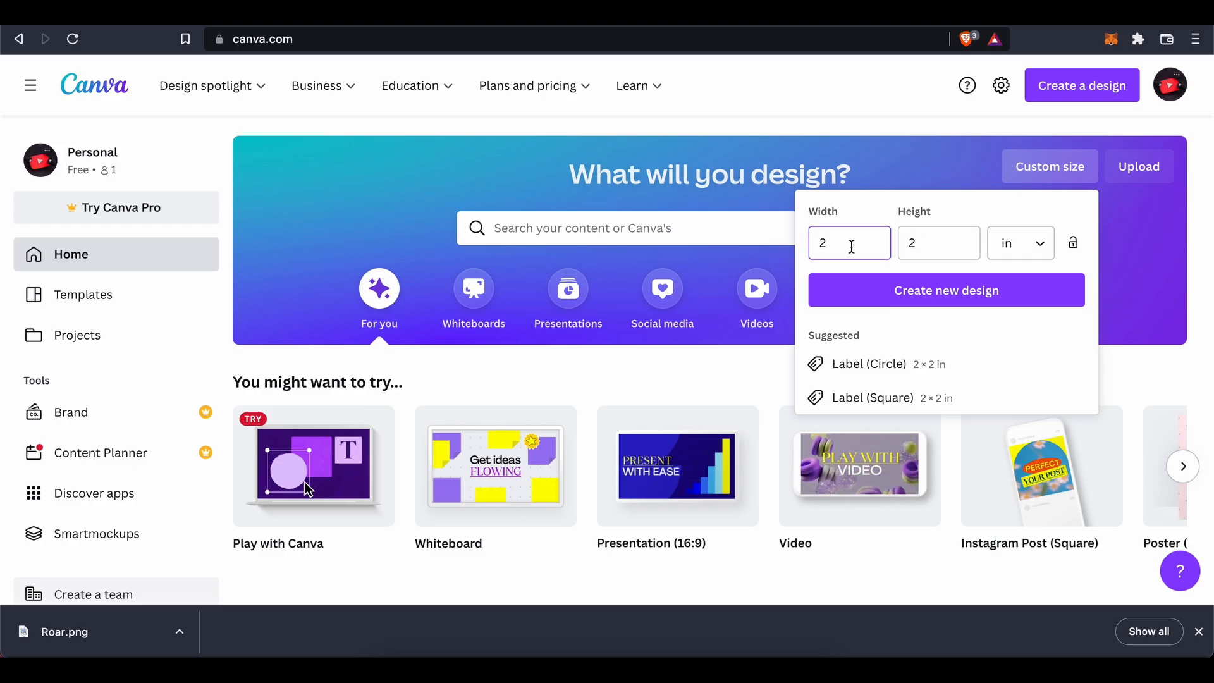
Create another blank custom-size design, 2 in wide by 2 in high, and dismiss the sharing pop-up
click(930, 242)
click(910, 306)
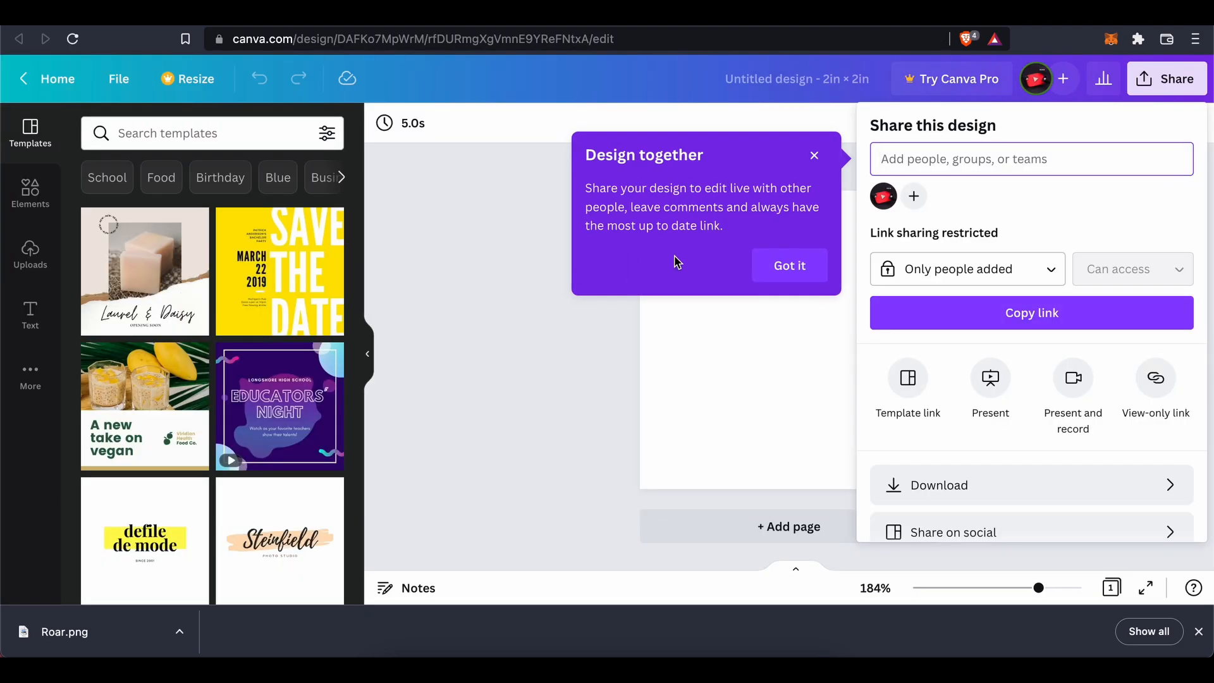
click(844, 128)
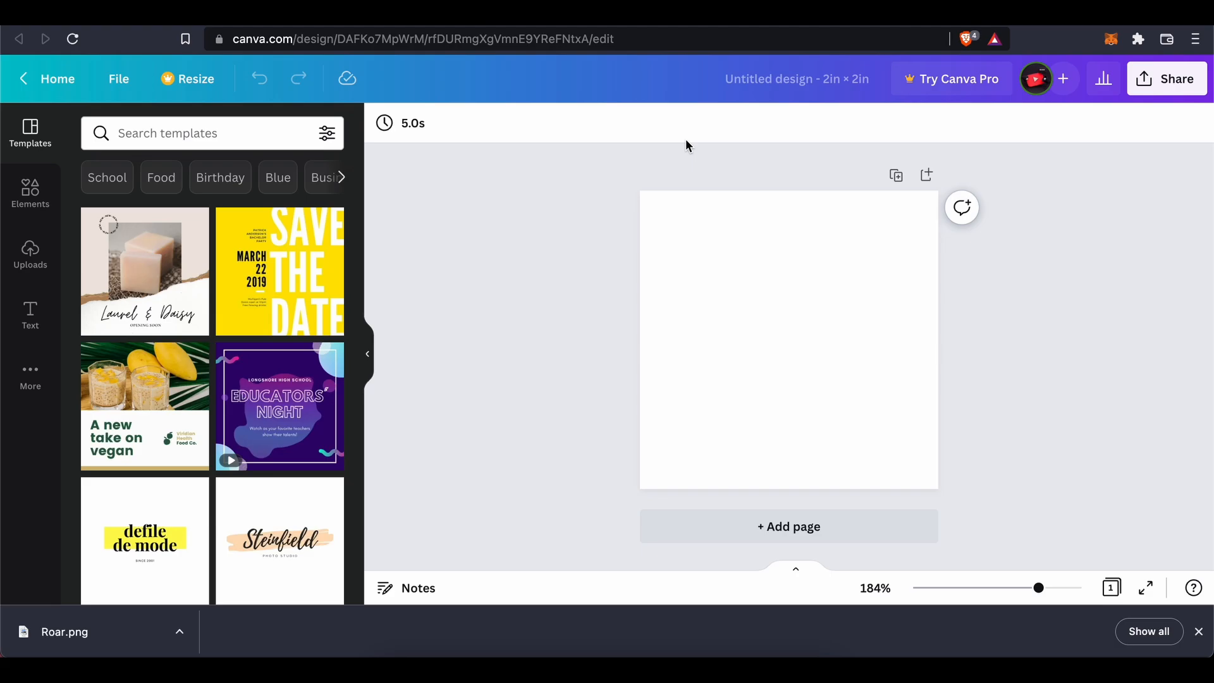
Search the elements library for "bird"
click(33, 192)
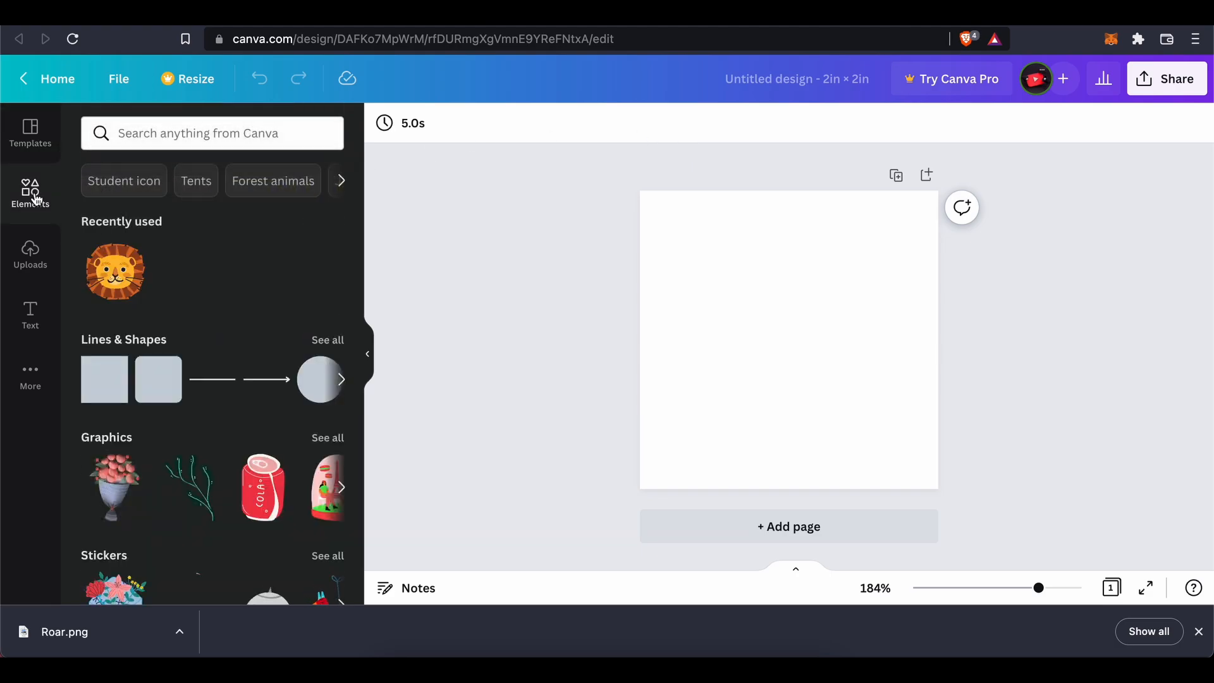
click(253, 134)
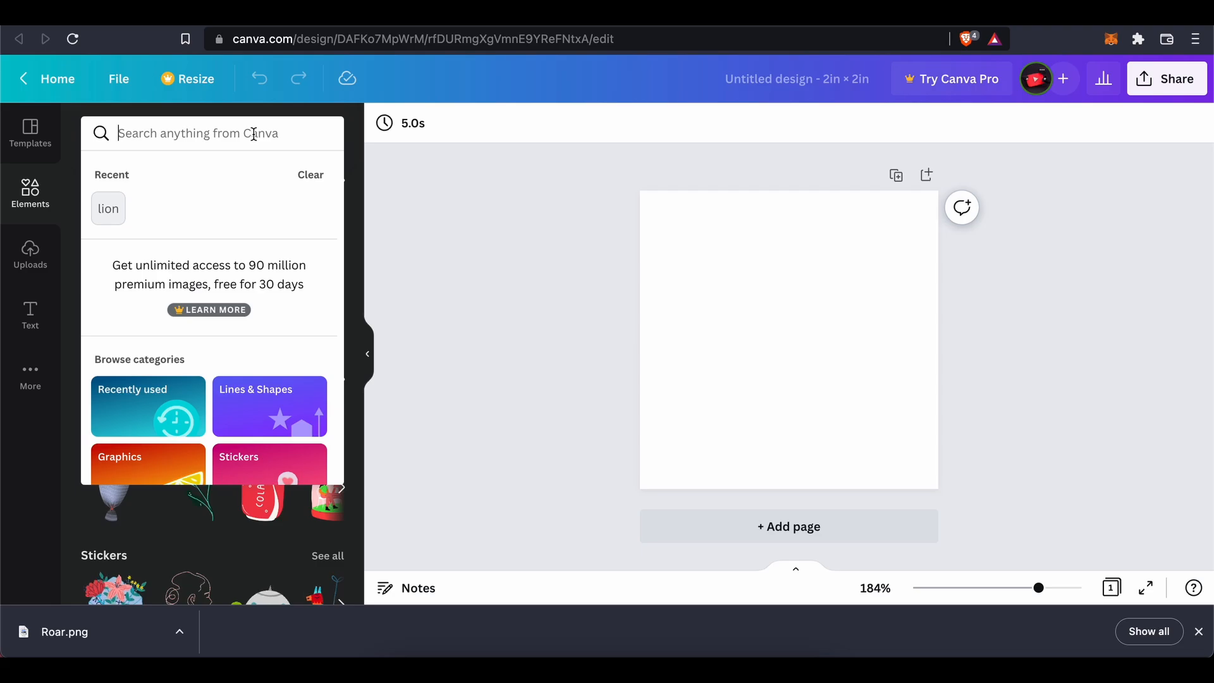
text(bird)
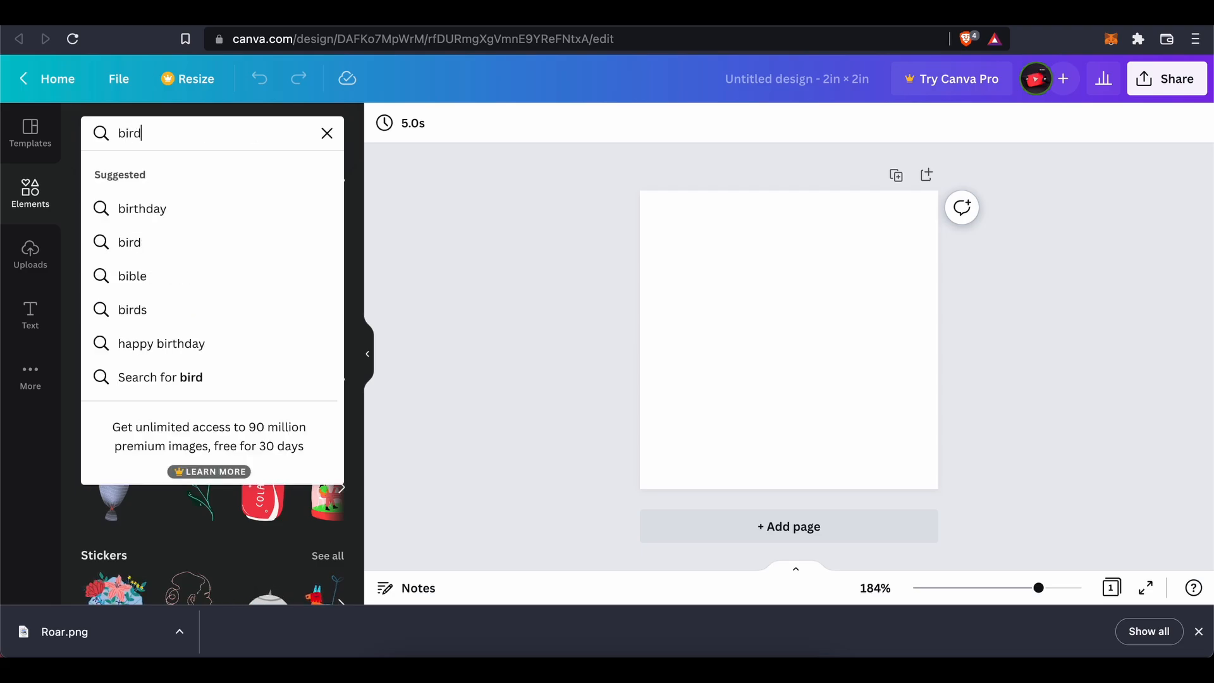
key(Return)
Add the green bird with the yellow wing to the page, enlarge it and keep it centered
scroll(221, 368, down, 5)
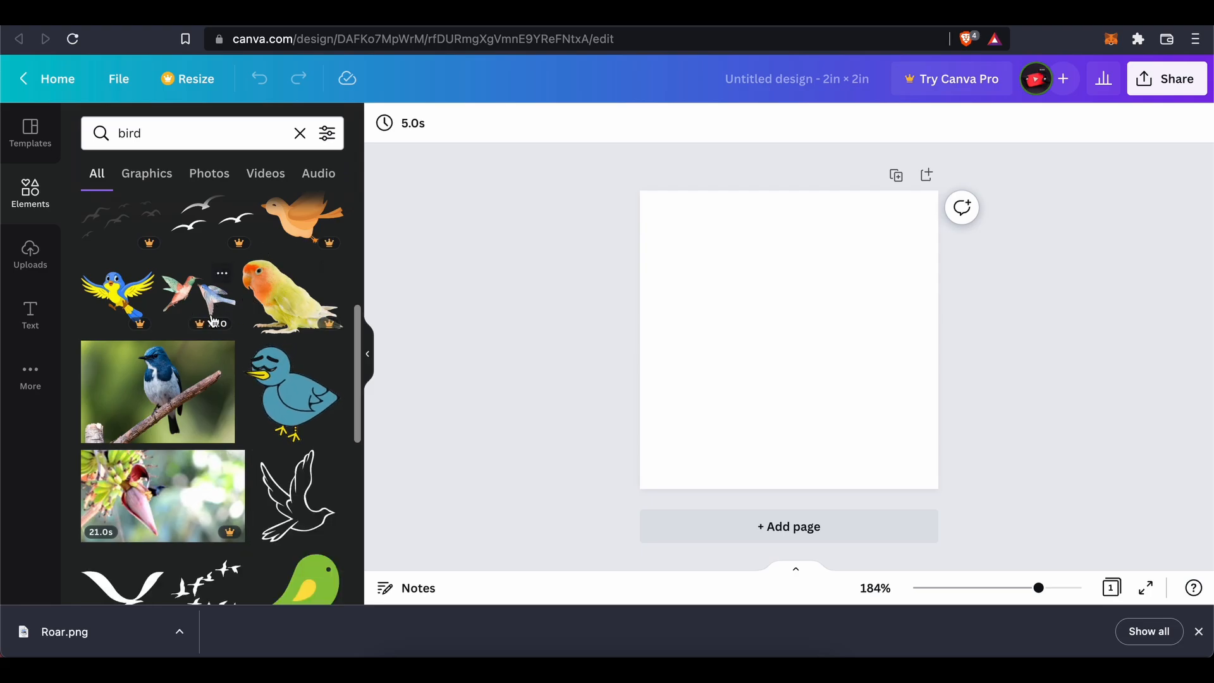
scroll(252, 319, down, 1)
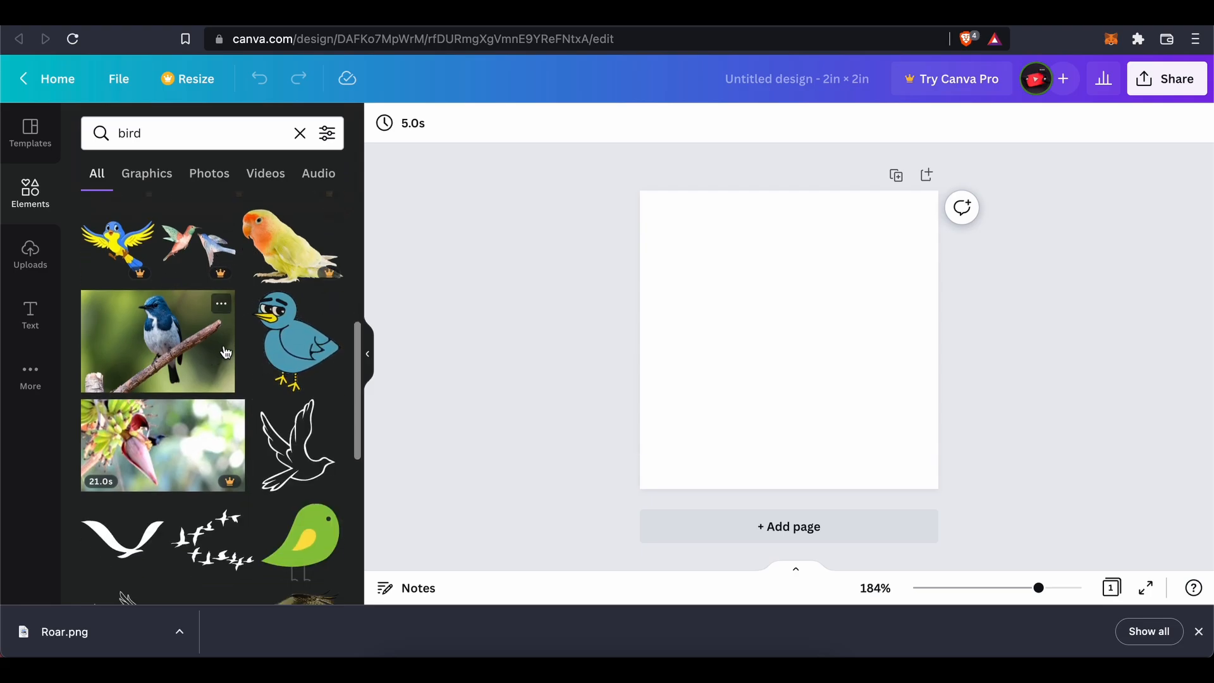
scroll(205, 436, down, 1)
scroll(205, 393, down, 5)
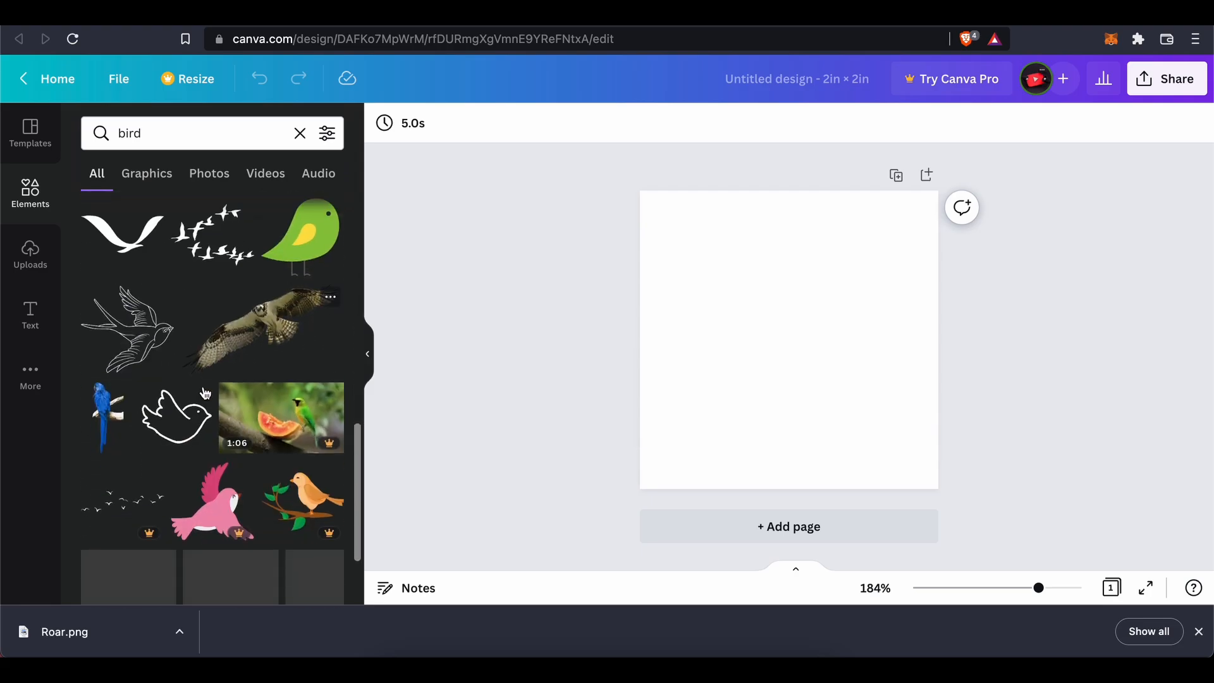
scroll(203, 394, down, 2)
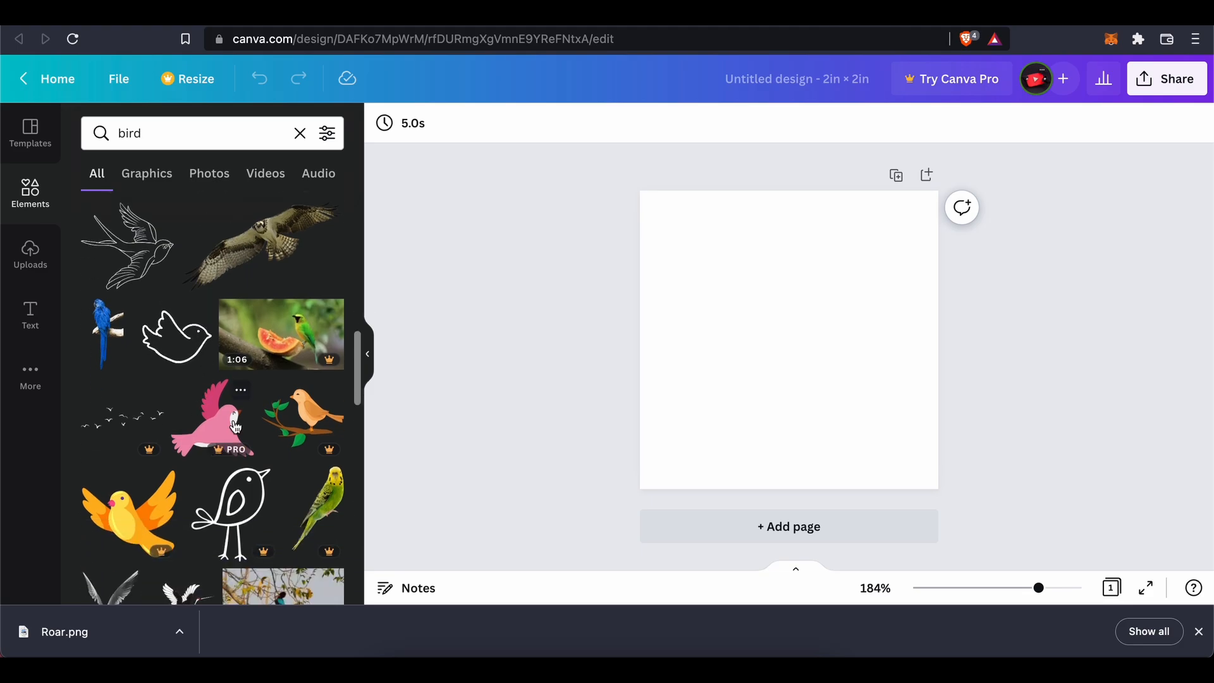
scroll(204, 393, up, 2)
click(315, 268)
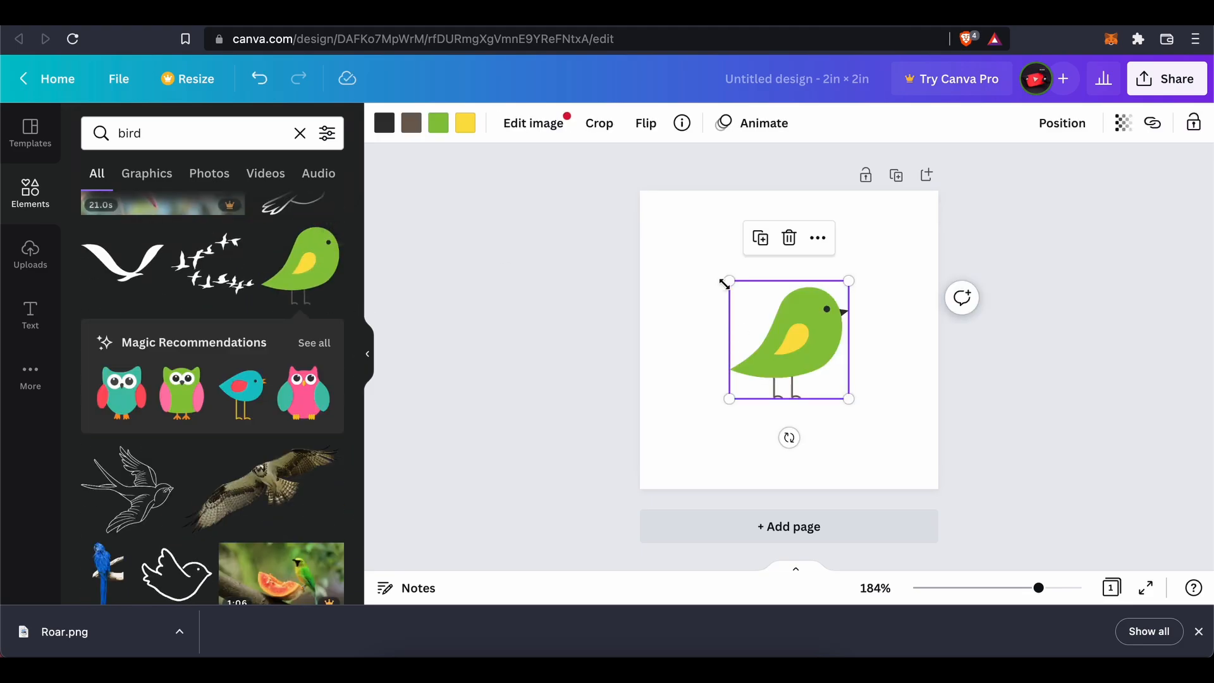
drag(727, 280, 759, 298)
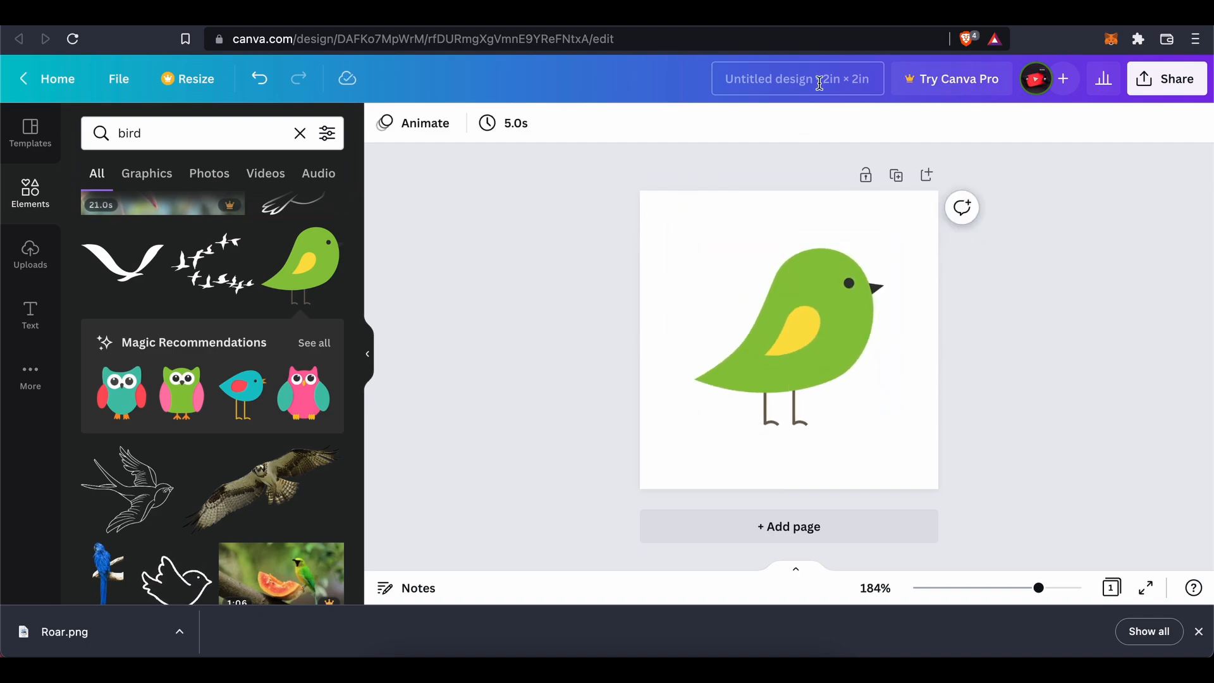
Name the design "stickers" and add a blank second page
click(820, 83)
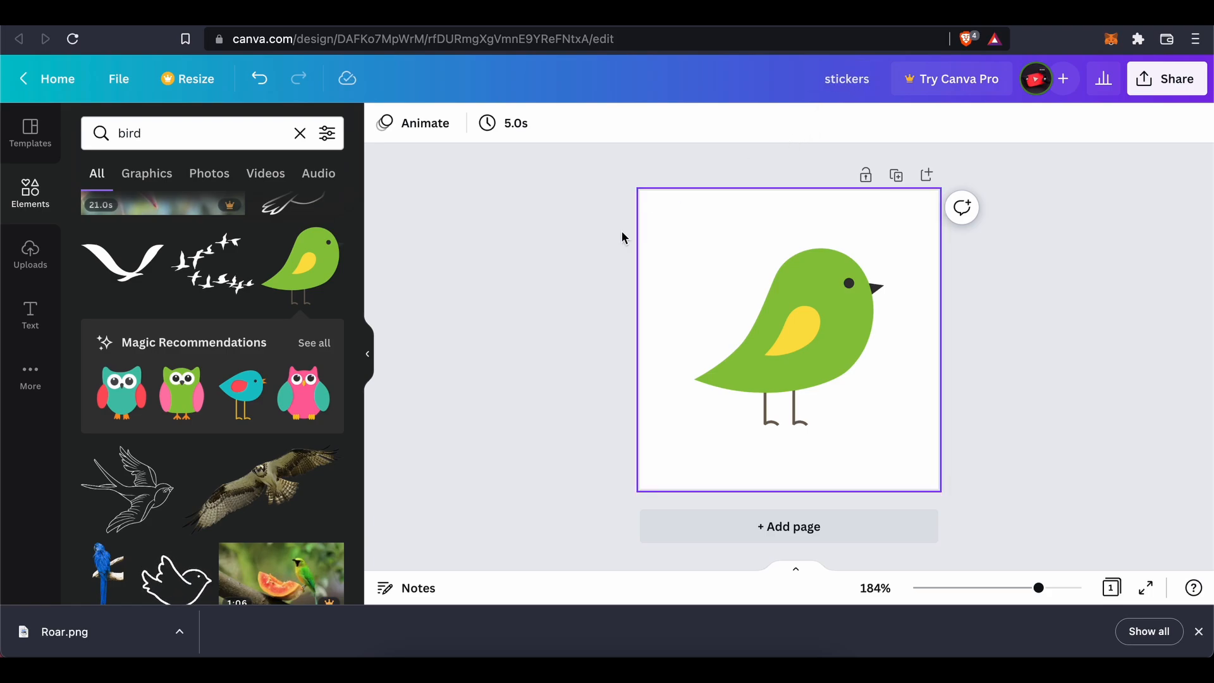
click(784, 529)
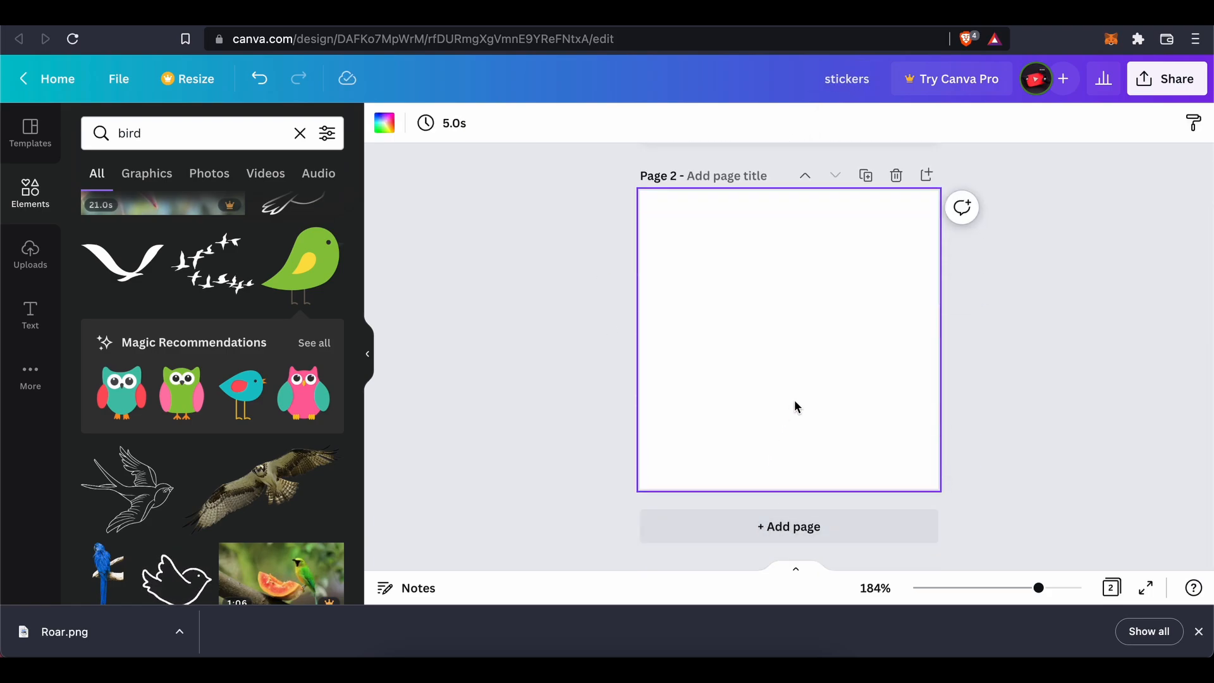
Replace the "bird" search with a search of the elements library for "elephants"
click(300, 133)
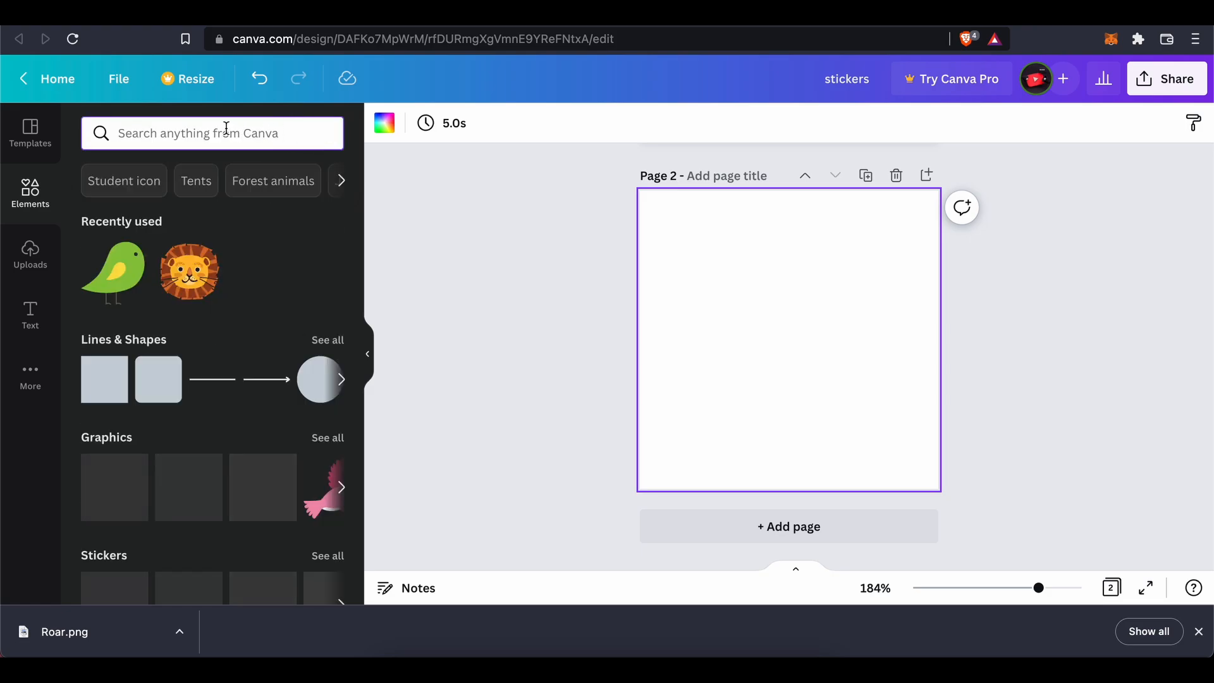
text(ele)
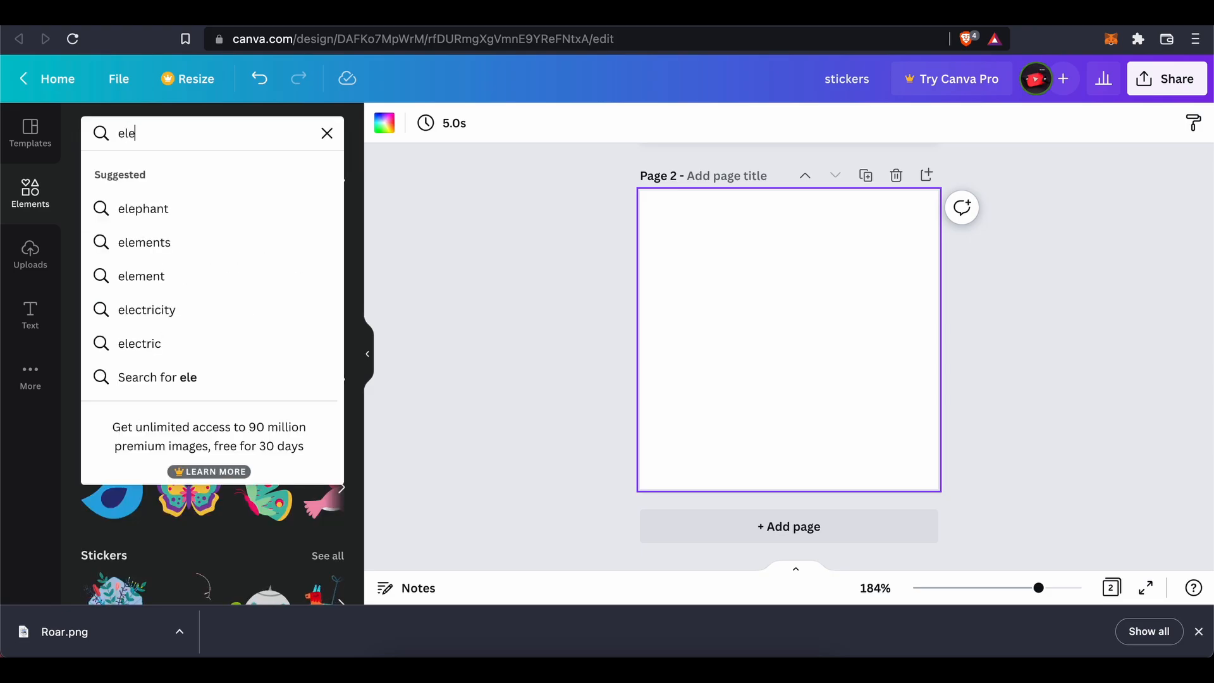
text(phants)
key(Return)
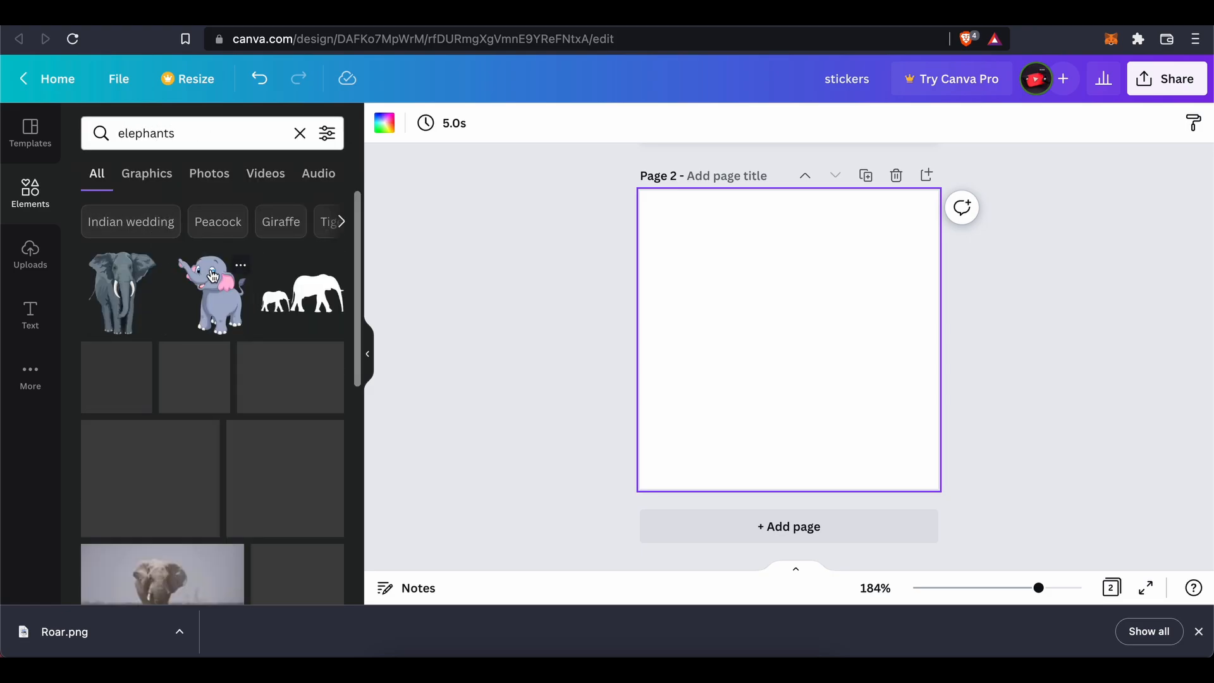
Place the flat blue-gray elephant with the black dot eye on page 2, centered and sized to leave a white margin
scroll(206, 361, down, 3)
scroll(206, 360, down, 10)
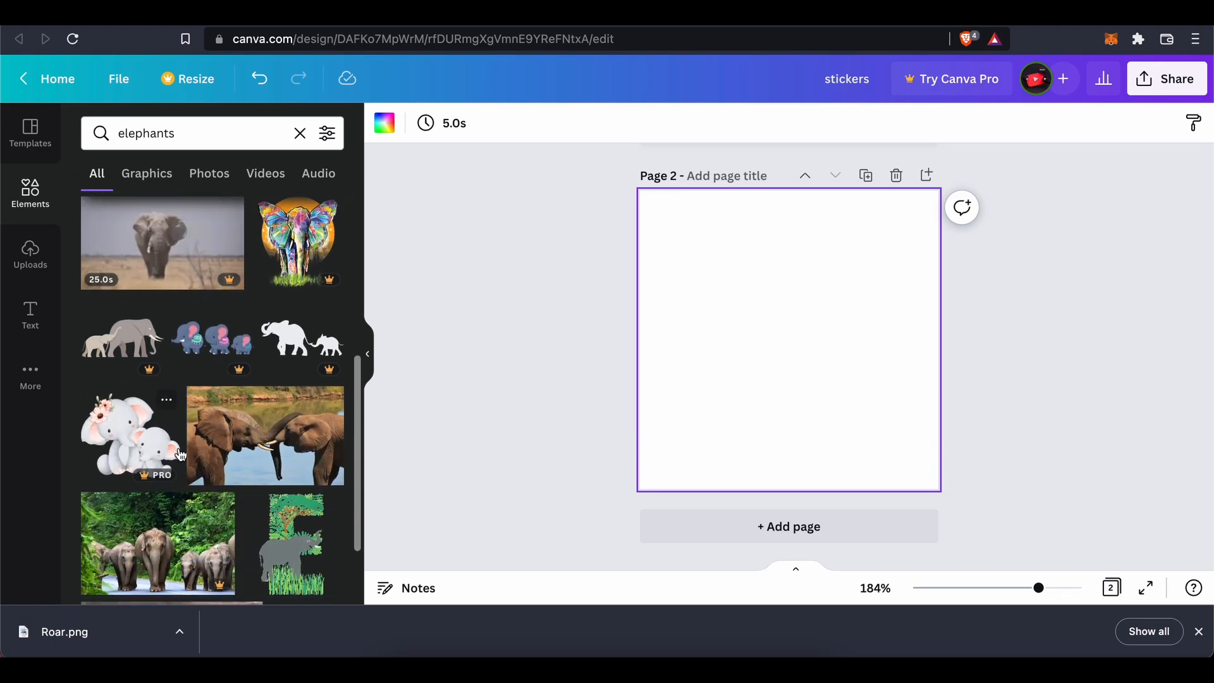
drag(123, 345, 784, 297)
mouse_move(850, 378)
mouse_down()
mouse_move(899, 419)
mouse_move(813, 379)
mouse_move(833, 377)
mouse_up()
scroll(985, 322, up, 5)
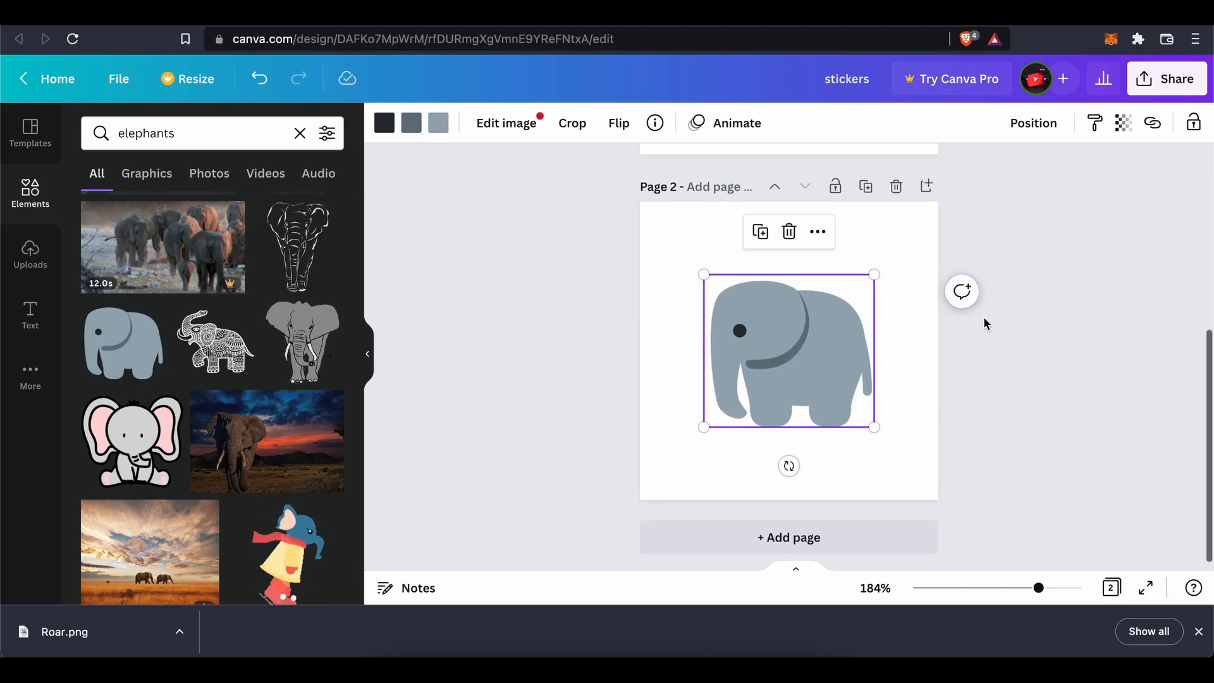
Add a third page and insert the front-facing gray elephant with red ears on it
scroll(985, 323, down, 5)
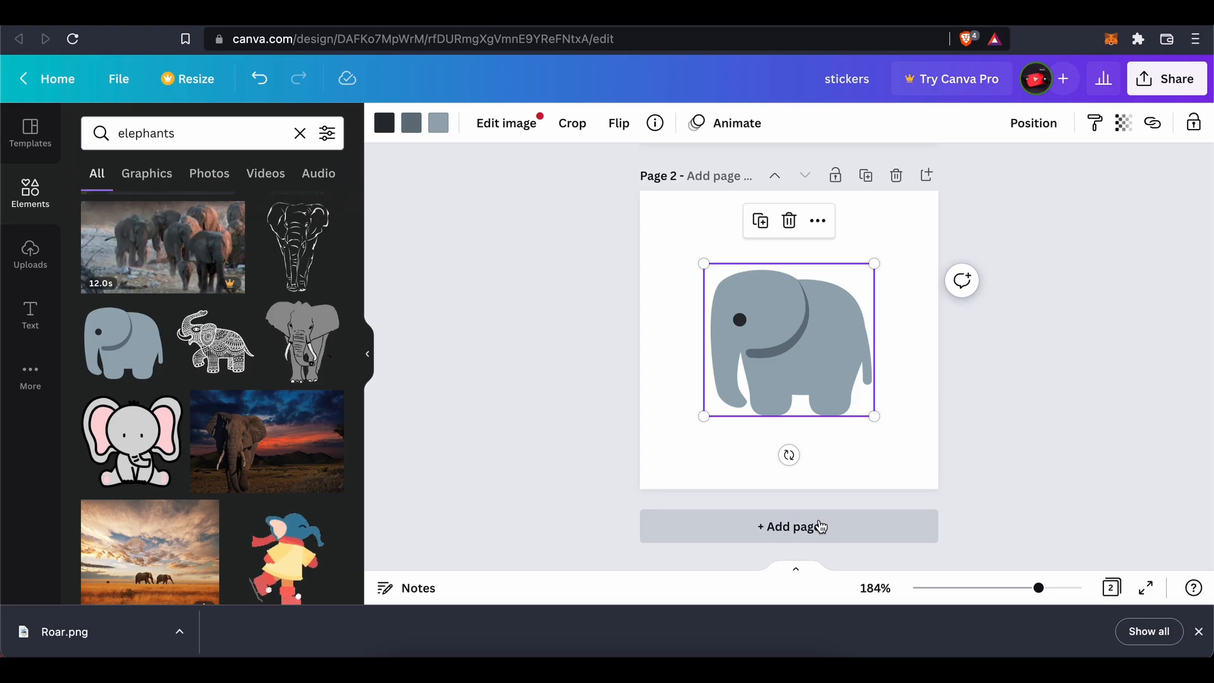
click(822, 524)
scroll(231, 442, down, 5)
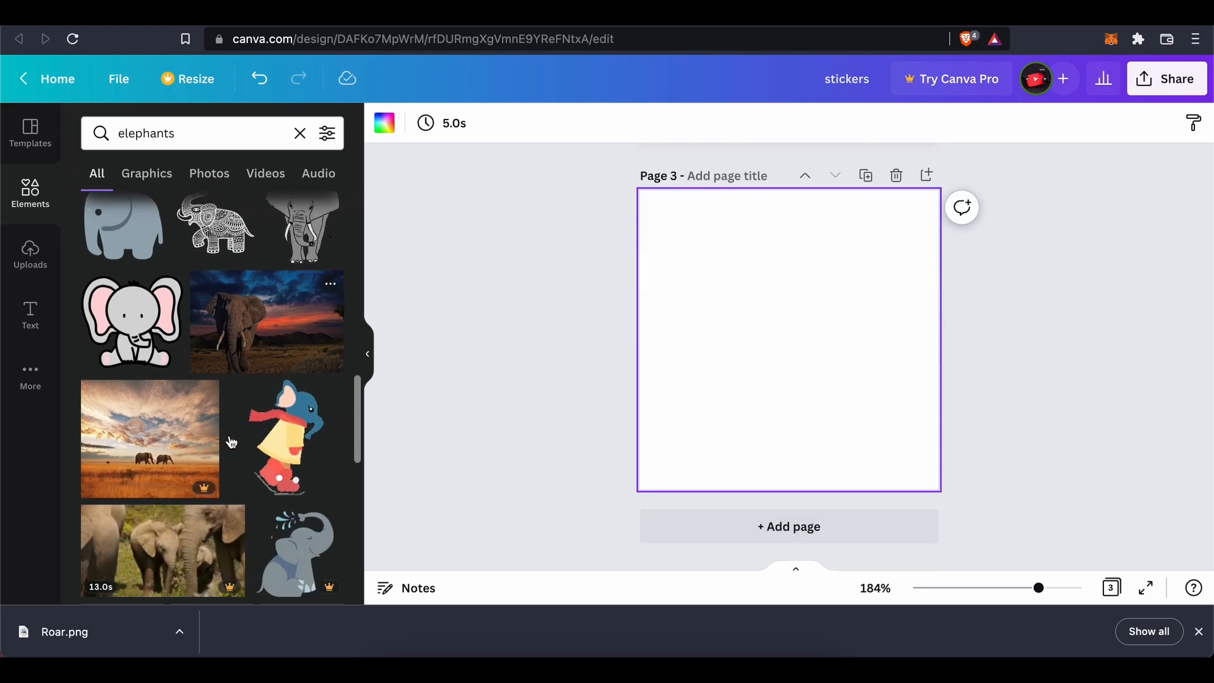
scroll(231, 443, down, 8)
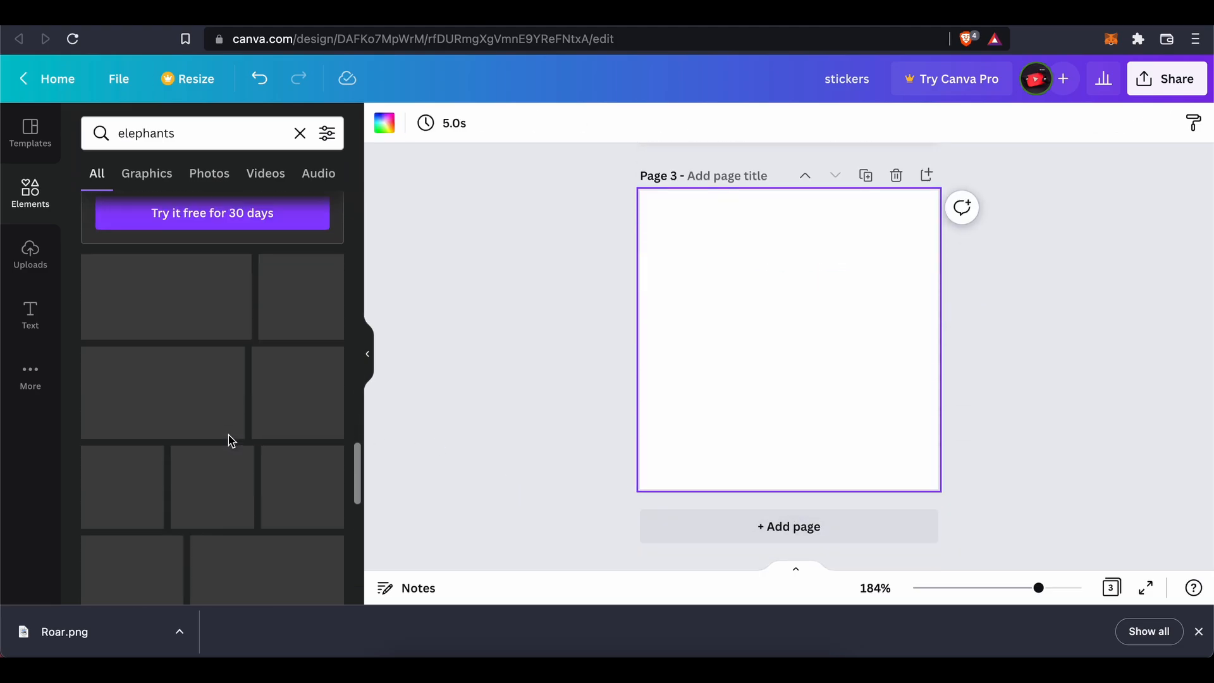
scroll(231, 441, down, 3)
click(131, 436)
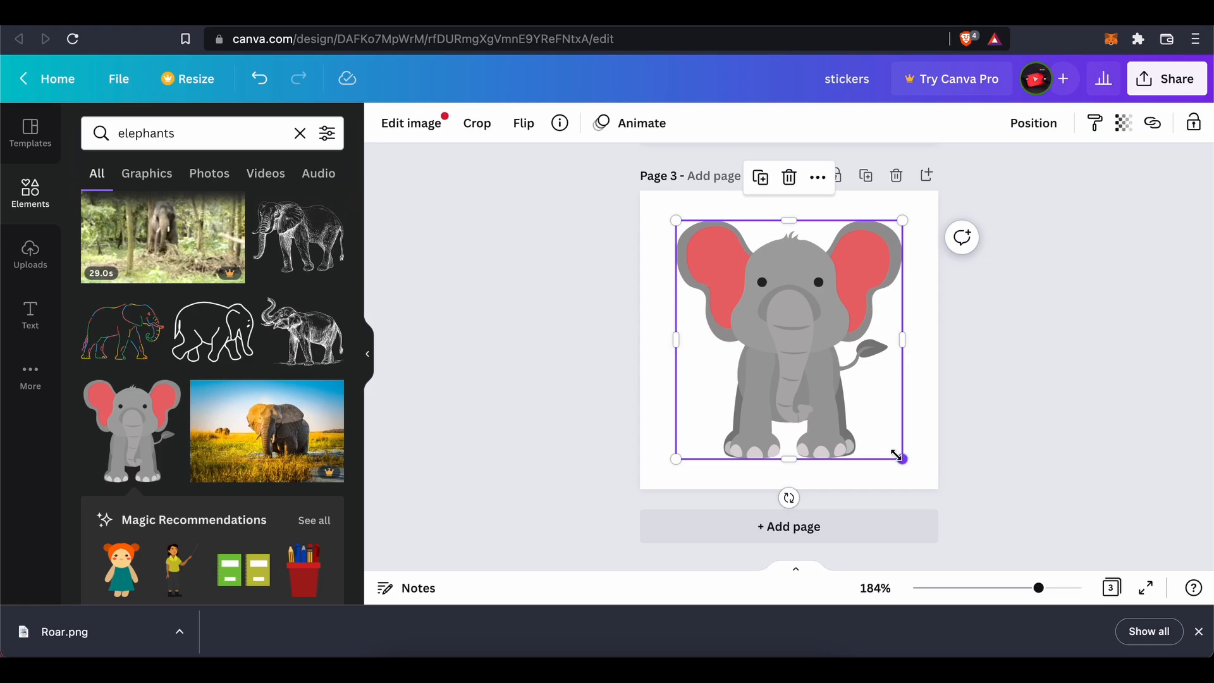
Shrink the red-eared elephant and center it on page 3
drag(895, 451, 866, 420)
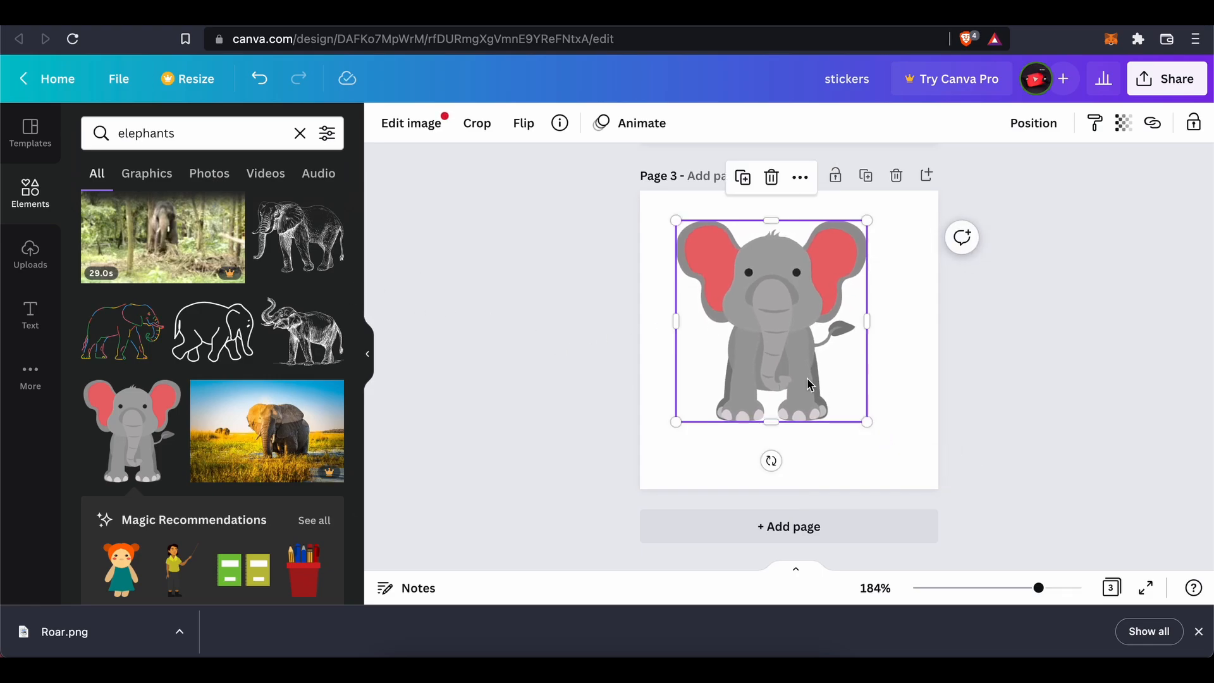
drag(809, 383, 829, 402)
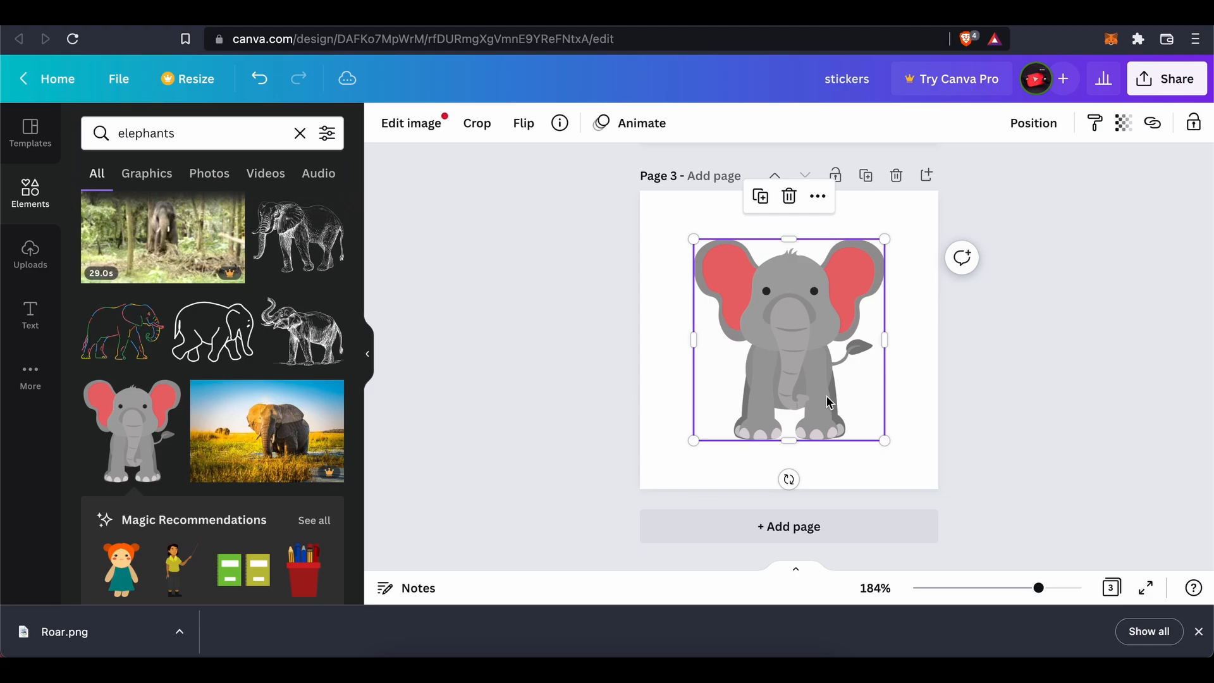
Try applying the elephant's colors to page 3 and undo the change
right_click(812, 357)
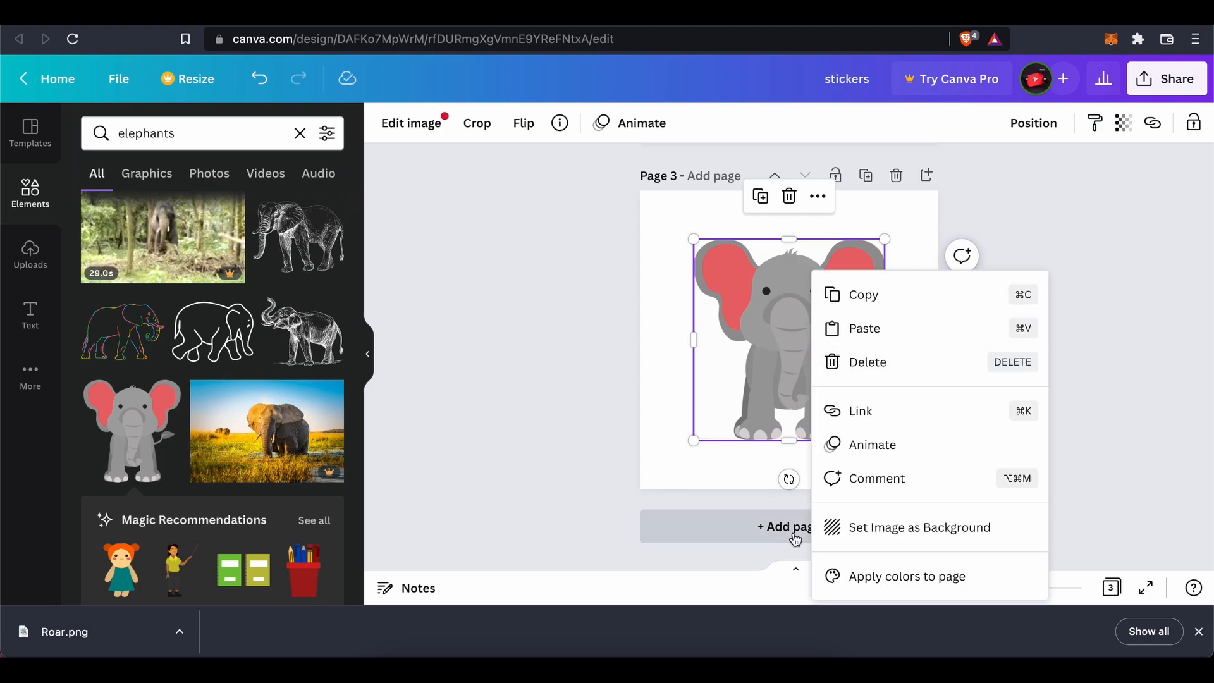
click(854, 575)
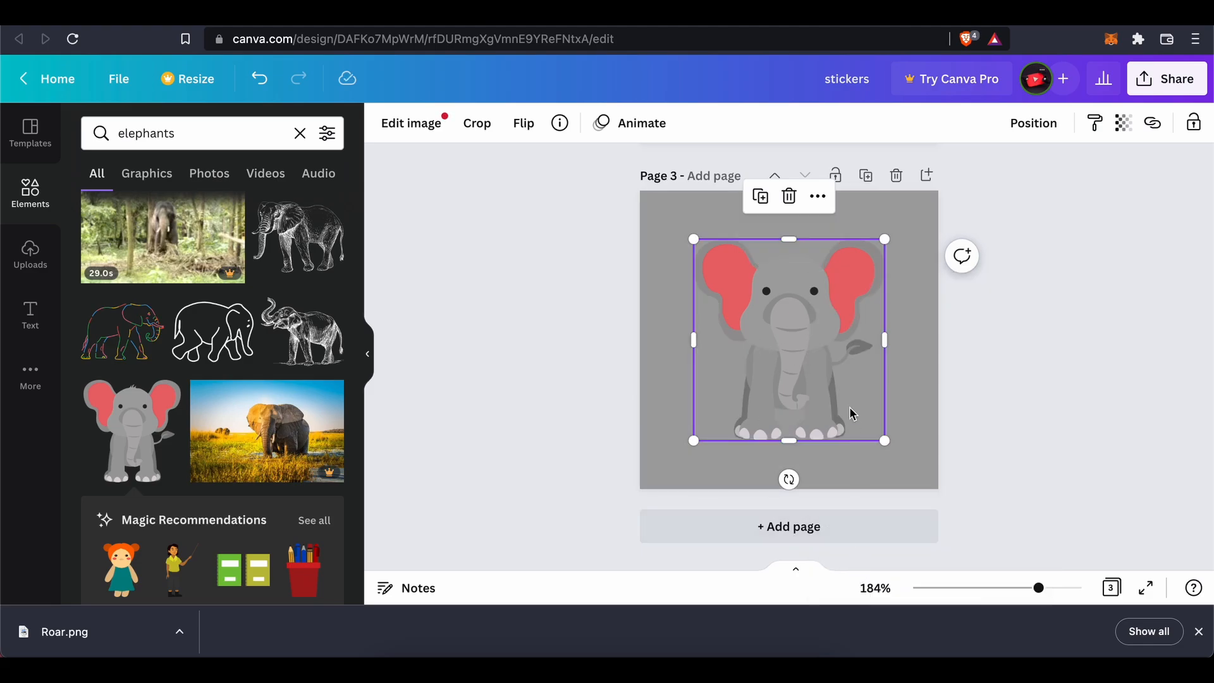
right_click(926, 388)
click(992, 253)
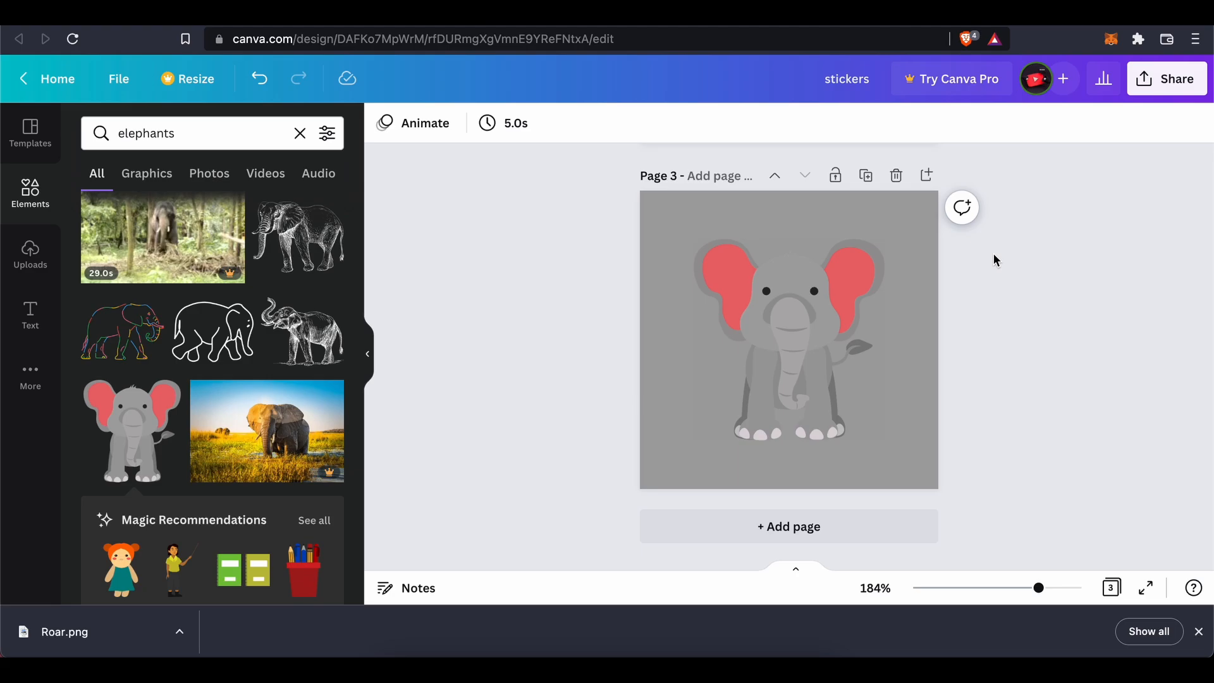
key(super+z)
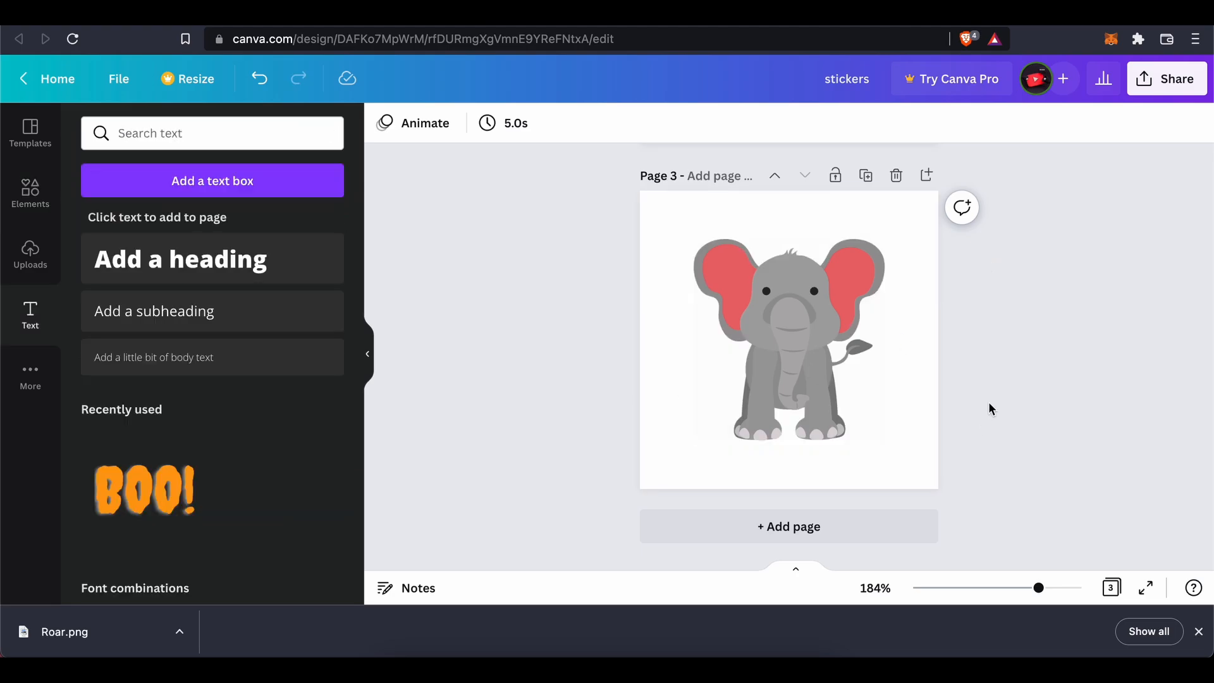
Enlarge the red-eared elephant slightly and shift it up and left, leaving more space beneath it
click(847, 409)
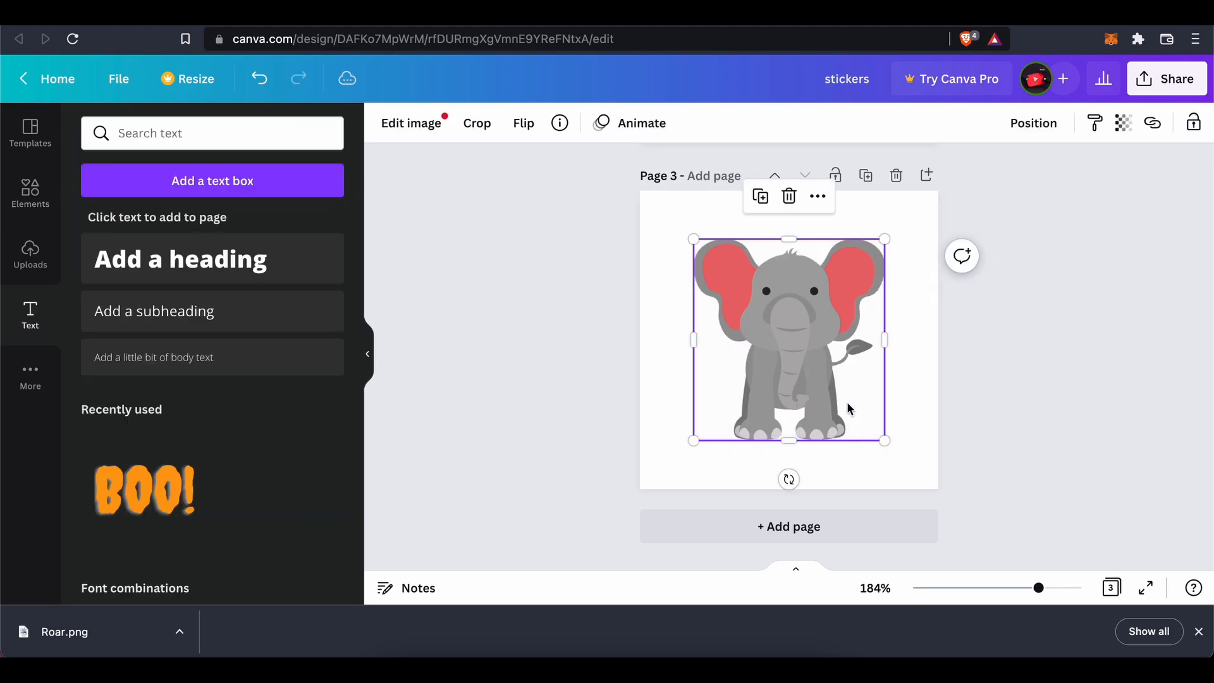
drag(893, 442, 896, 453)
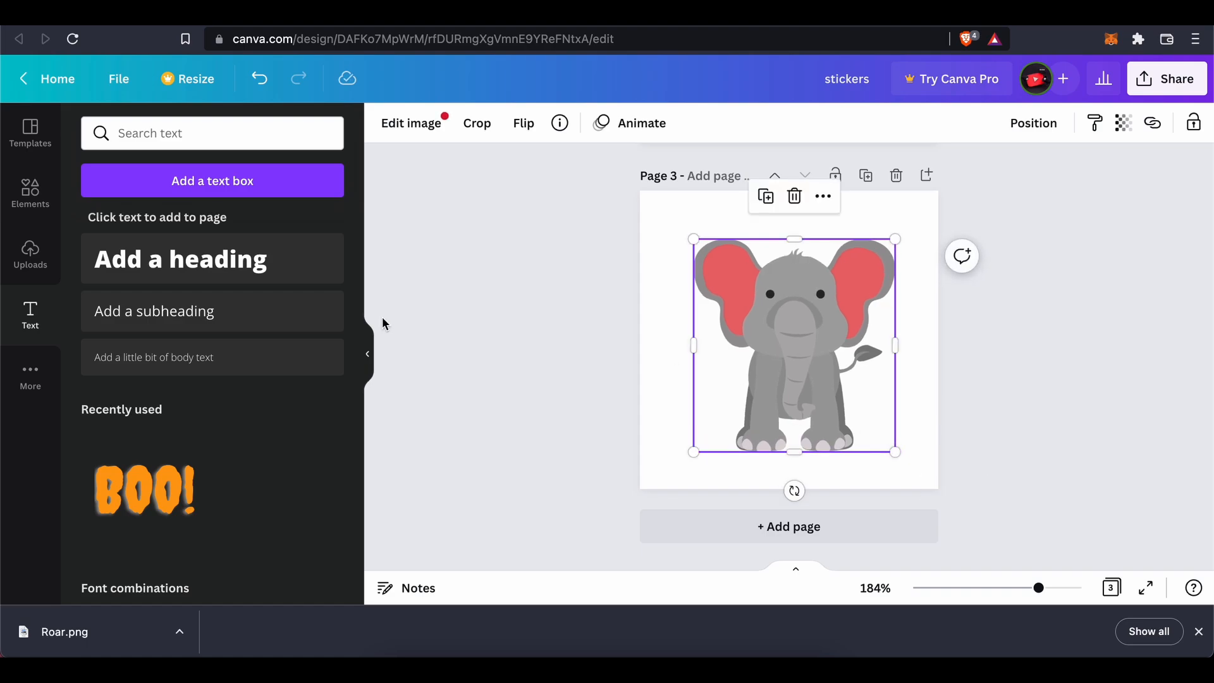
drag(835, 326, 829, 312)
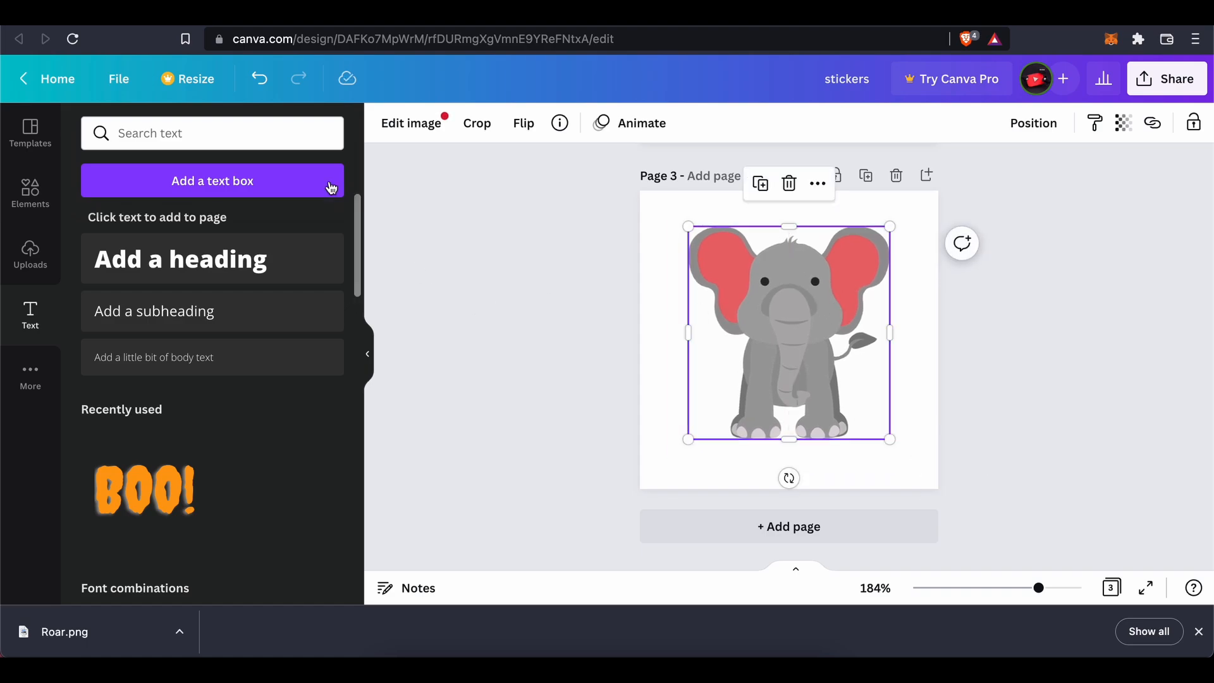
Search the text designs for "elephant"
click(229, 137)
text(e)
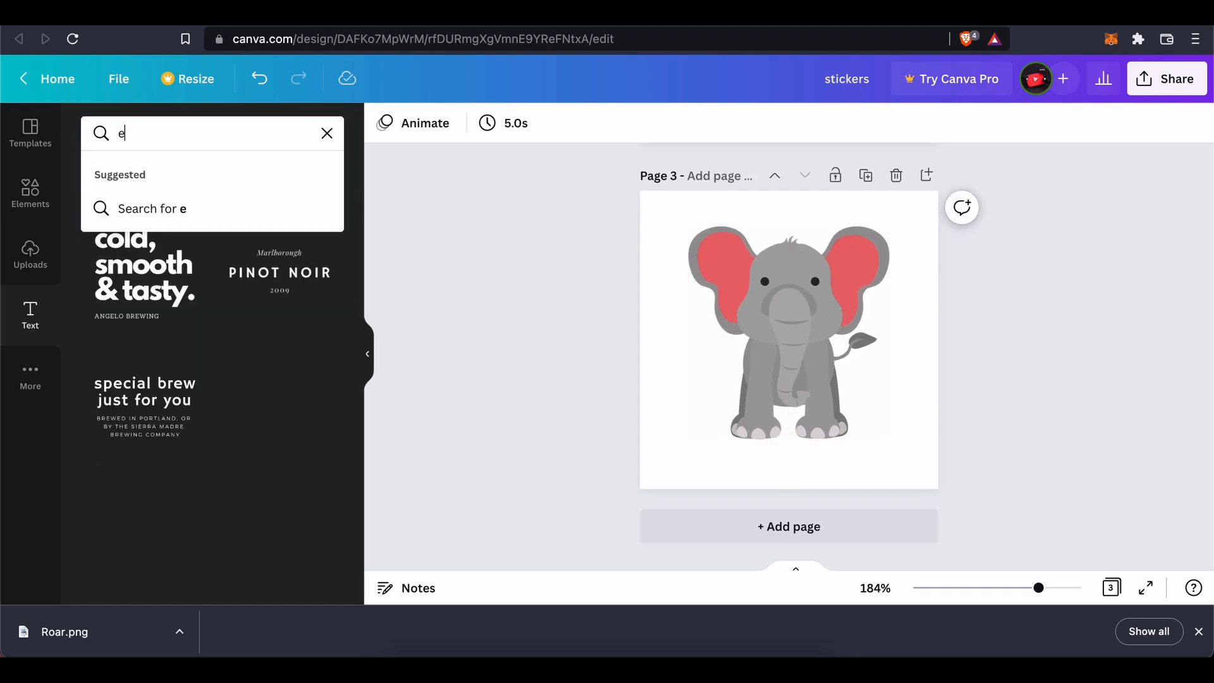
text(lephant)
key(Return)
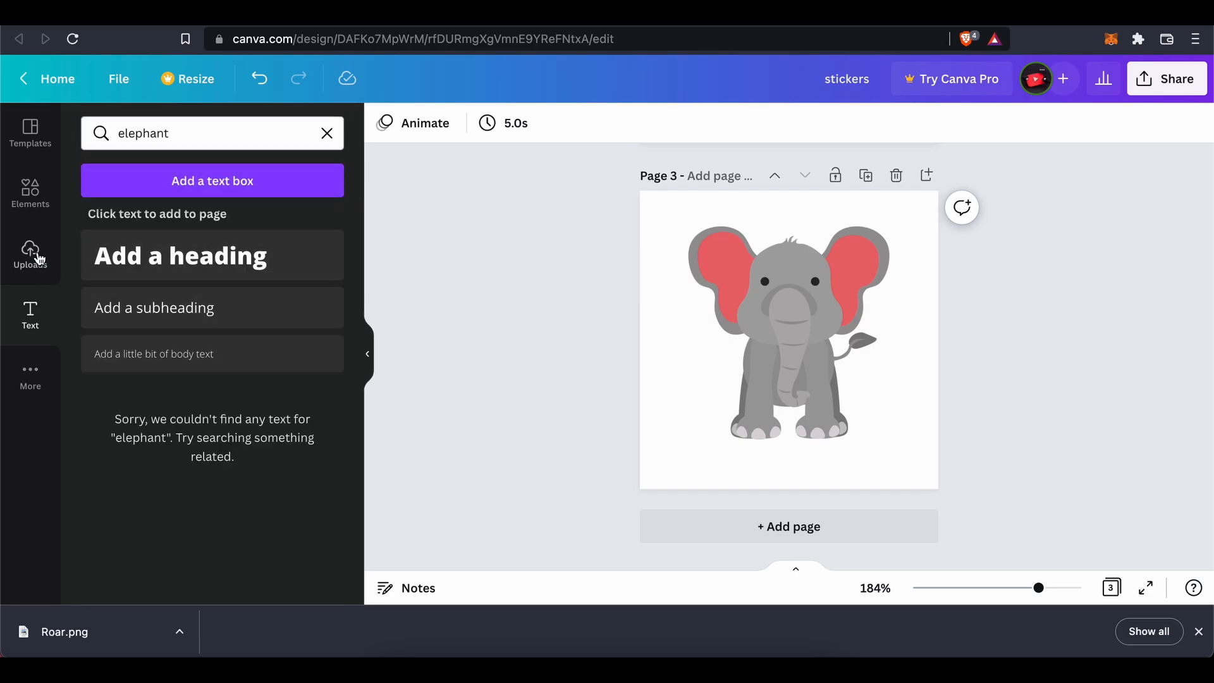
Return to the elements library and rerun the "elephants" search
click(30, 191)
click(219, 130)
key(Return)
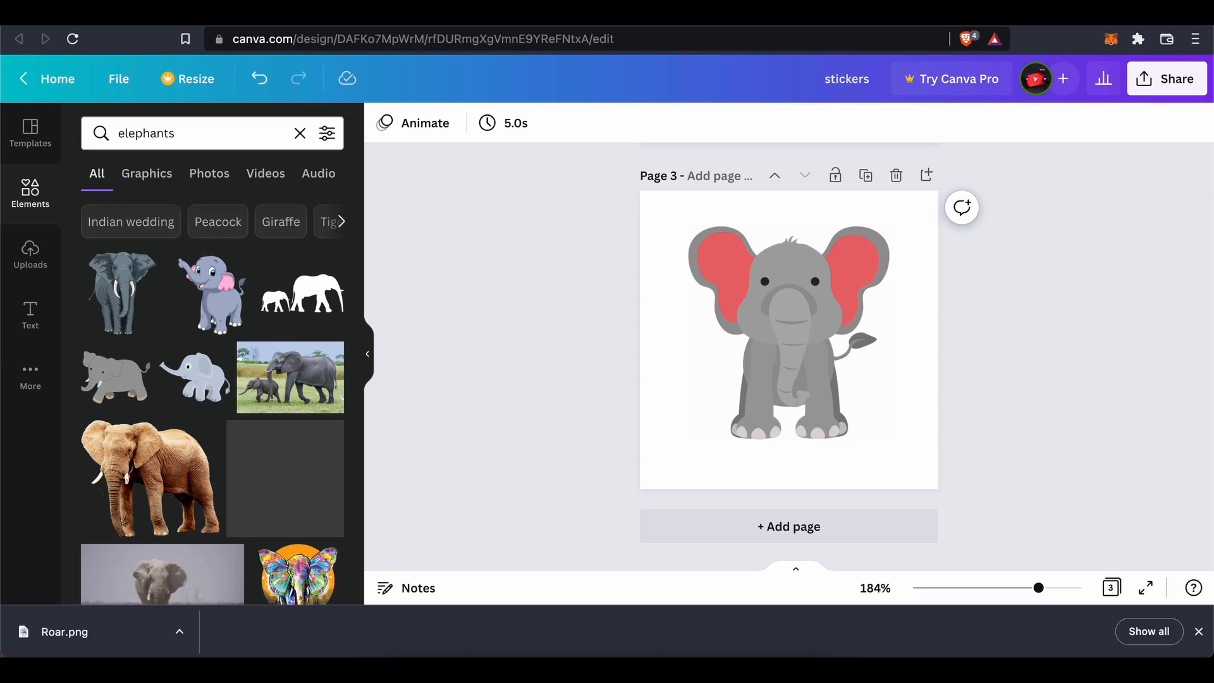
Add the light blue baby elephant in page 3's lower-right corner and move the red-eared elephant toward the upper left
scroll(246, 382, down, 1)
scroll(246, 379, down, 5)
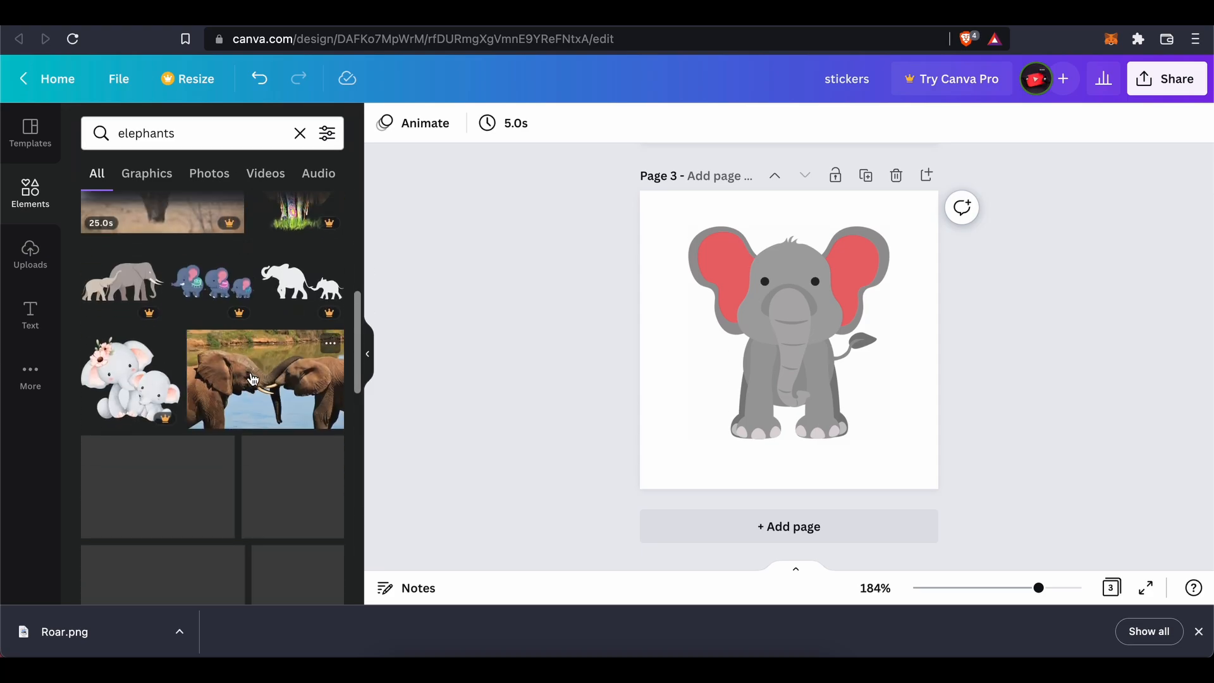
scroll(245, 379, up, 6)
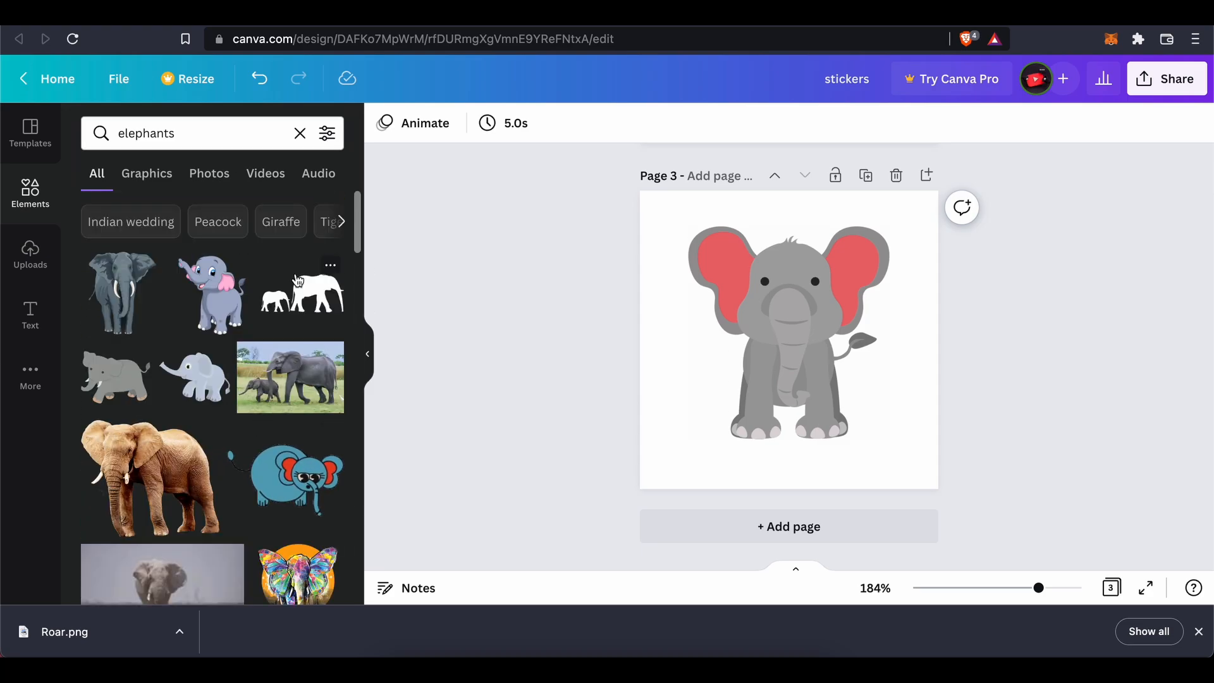
click(196, 379)
drag(803, 333, 892, 423)
drag(779, 314, 744, 286)
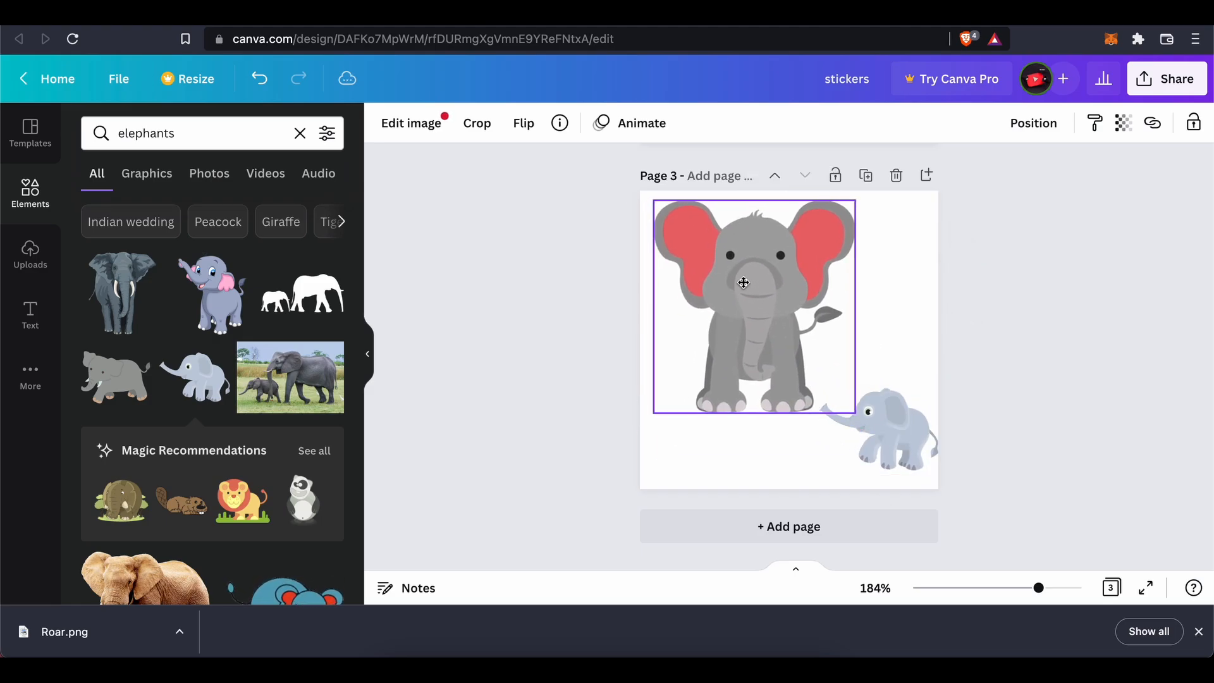
Remove the light blue baby elephant from page 3 and search the elements library for "sun"
drag(879, 415, 879, 368)
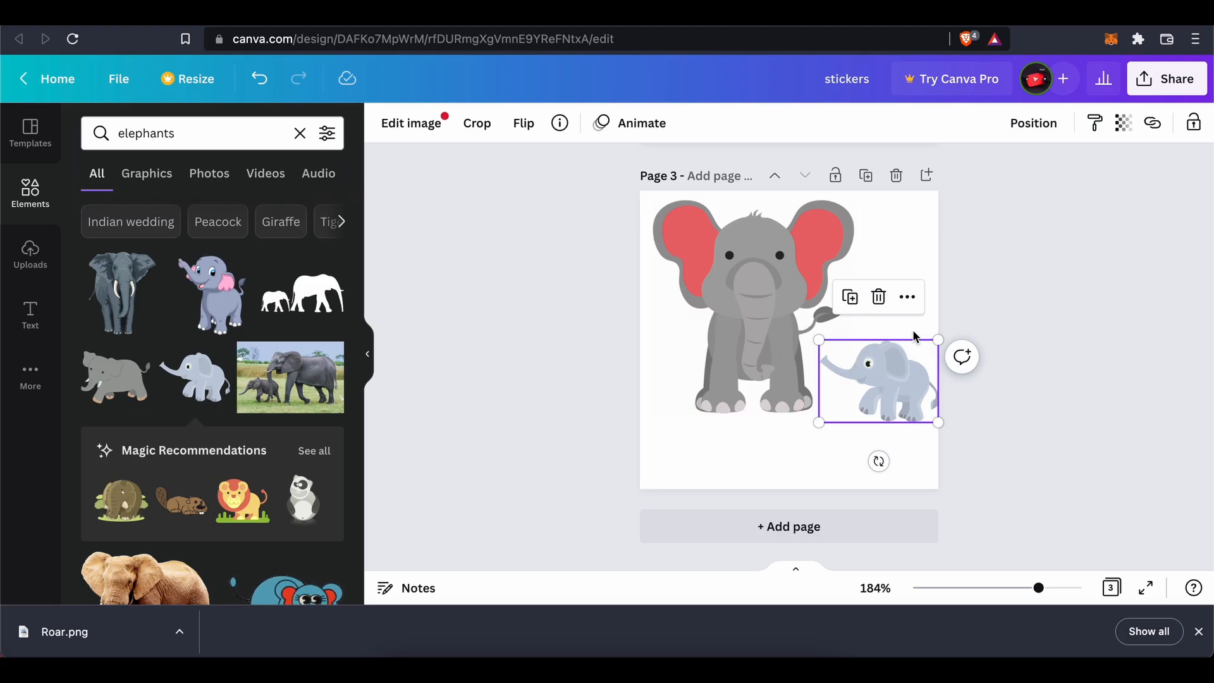
click(300, 134)
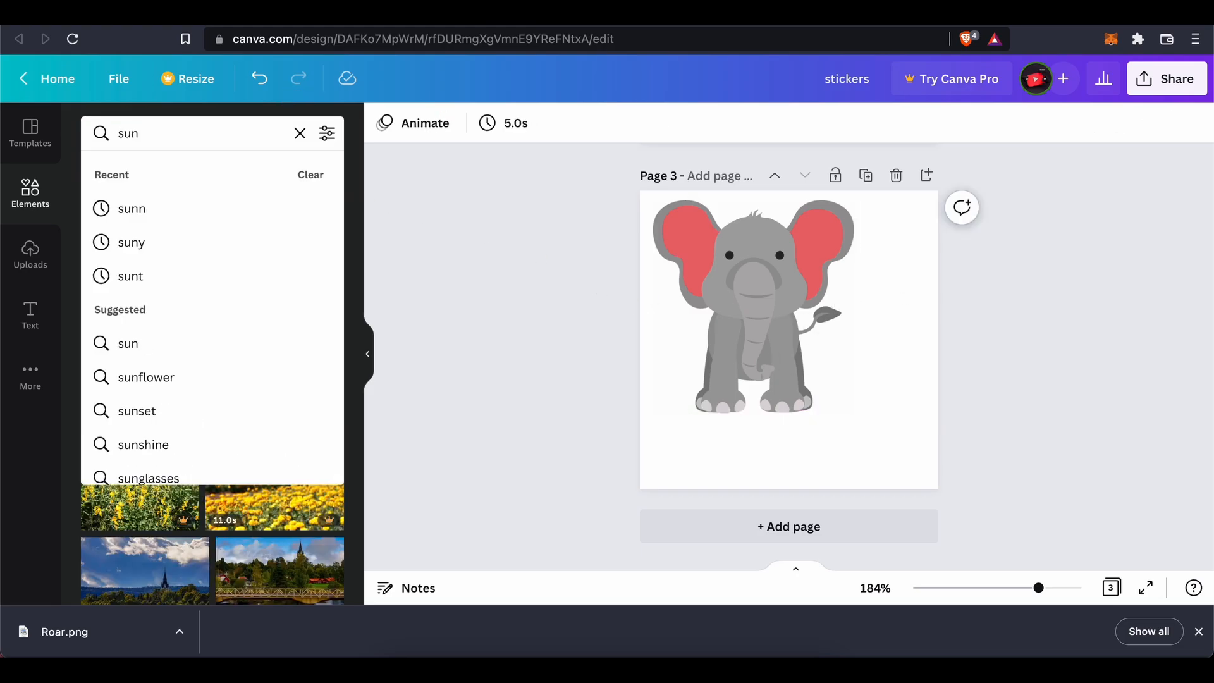
key(Return)
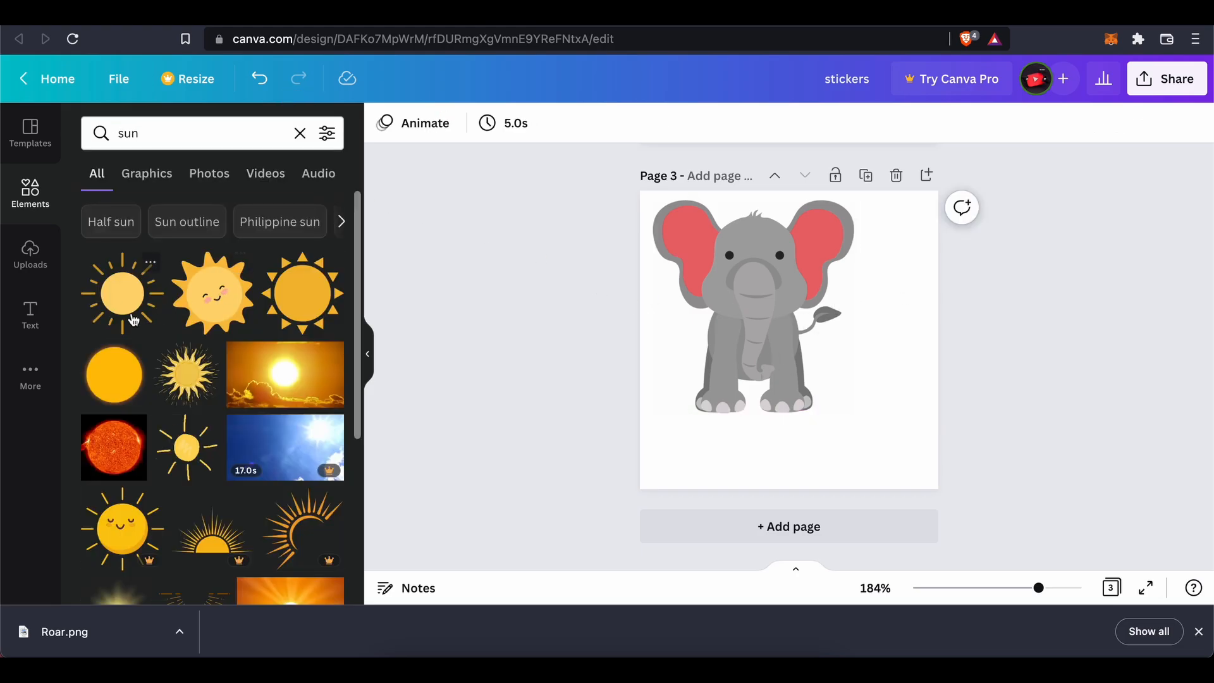
Add the plain round sun with separate rays to page 3's upper-right corner and move the red-eared elephant down and slightly left
click(122, 292)
drag(792, 392, 895, 299)
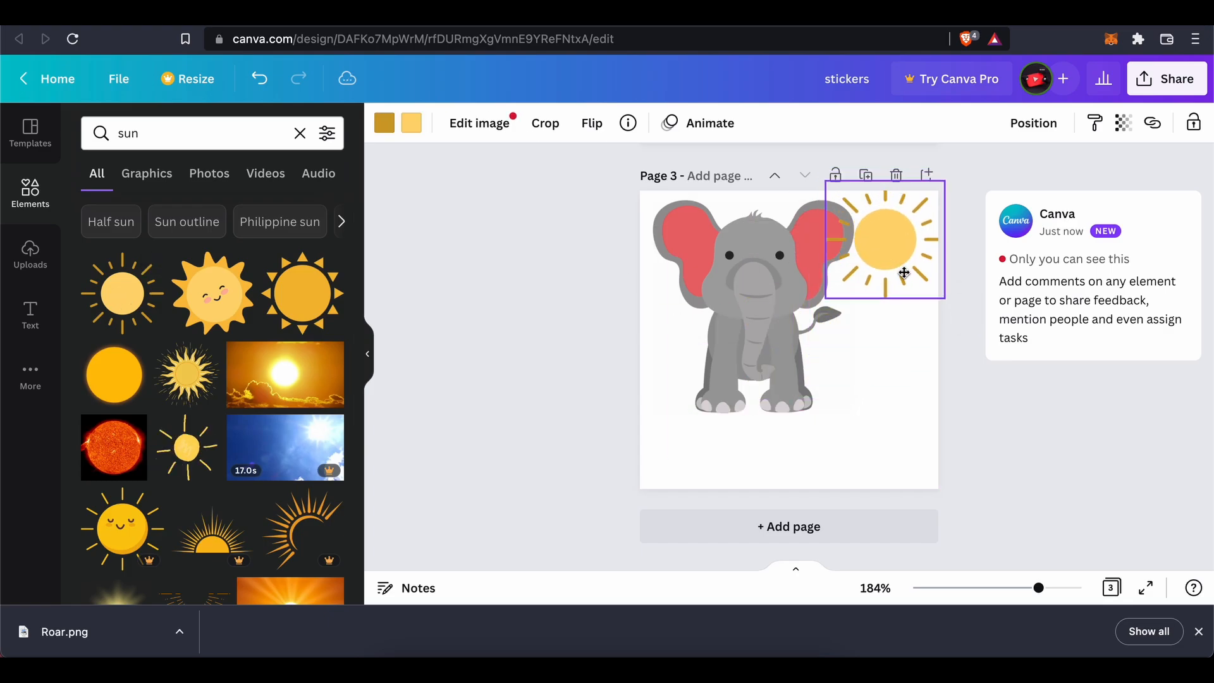
drag(799, 311, 787, 366)
click(929, 374)
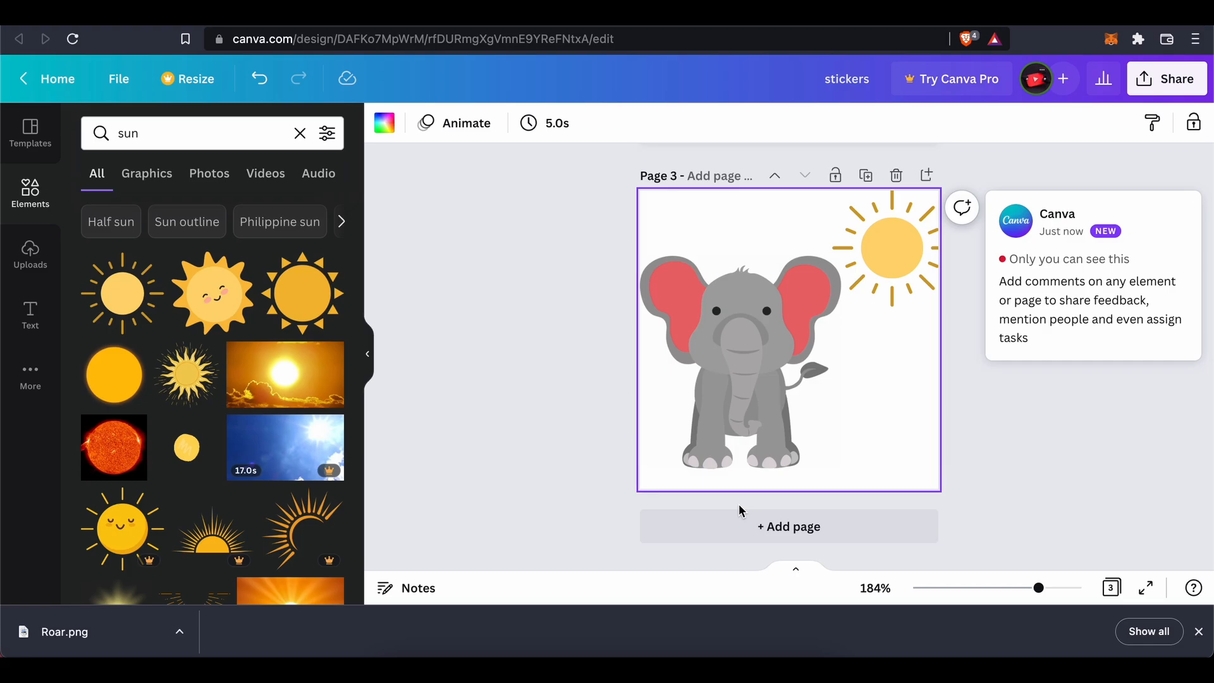
Add a fourth page and place the smiling sun on it, enlarged and positioned in the upper middle
click(861, 533)
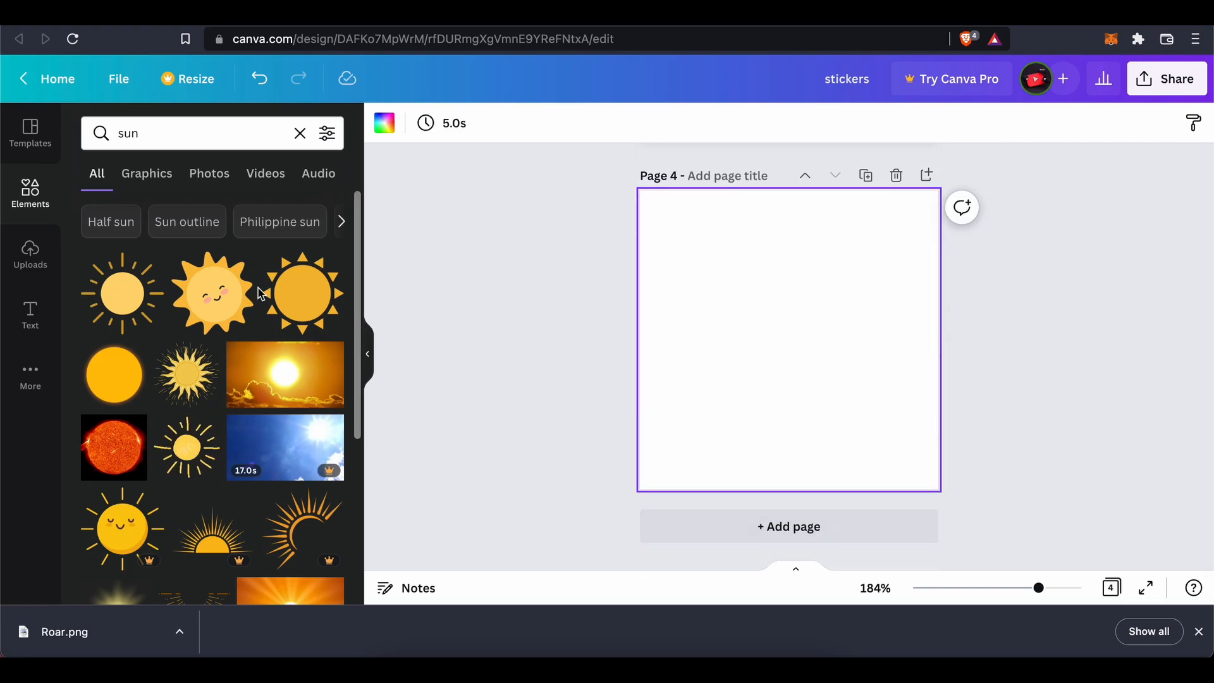
click(211, 296)
drag(729, 279, 674, 225)
drag(774, 318, 803, 303)
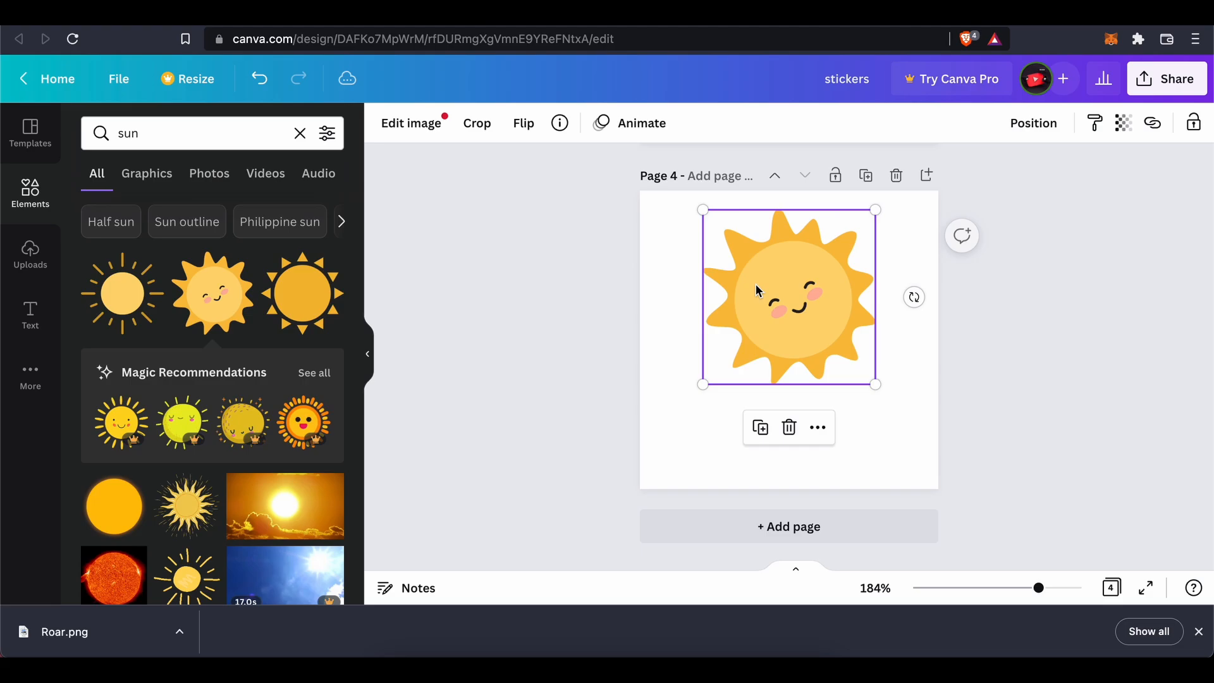
Add a heading reading "Sunny" directly beneath the smiling sun on page 4
click(31, 311)
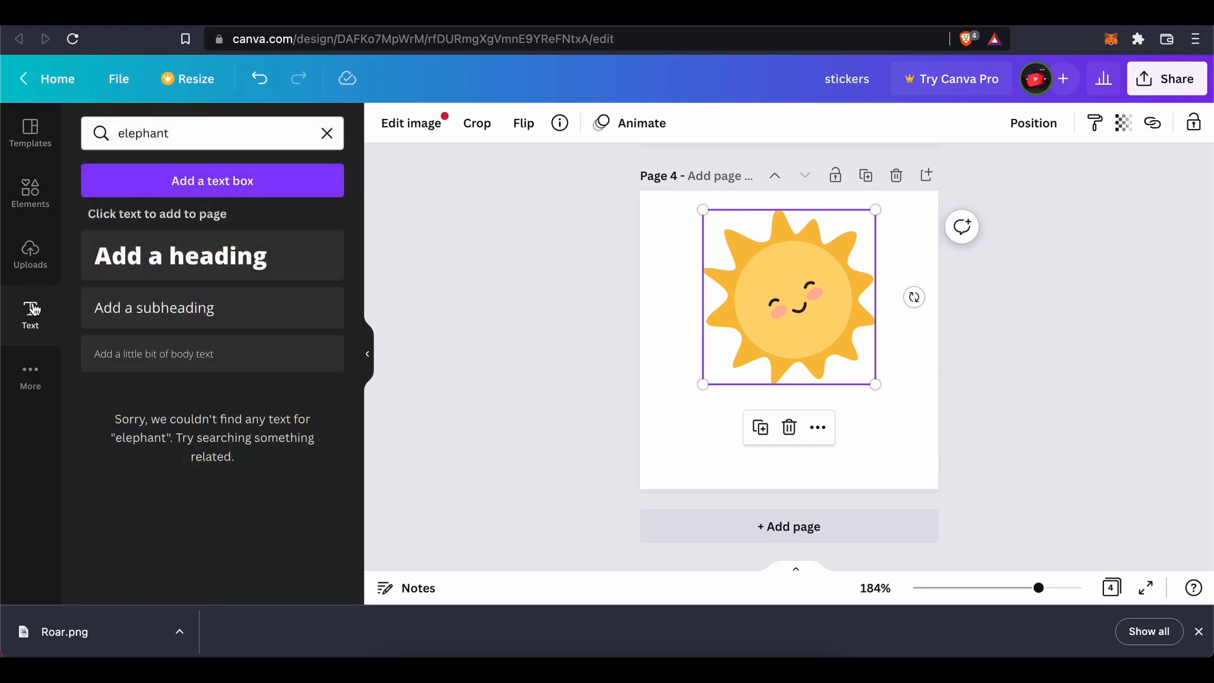
click(257, 260)
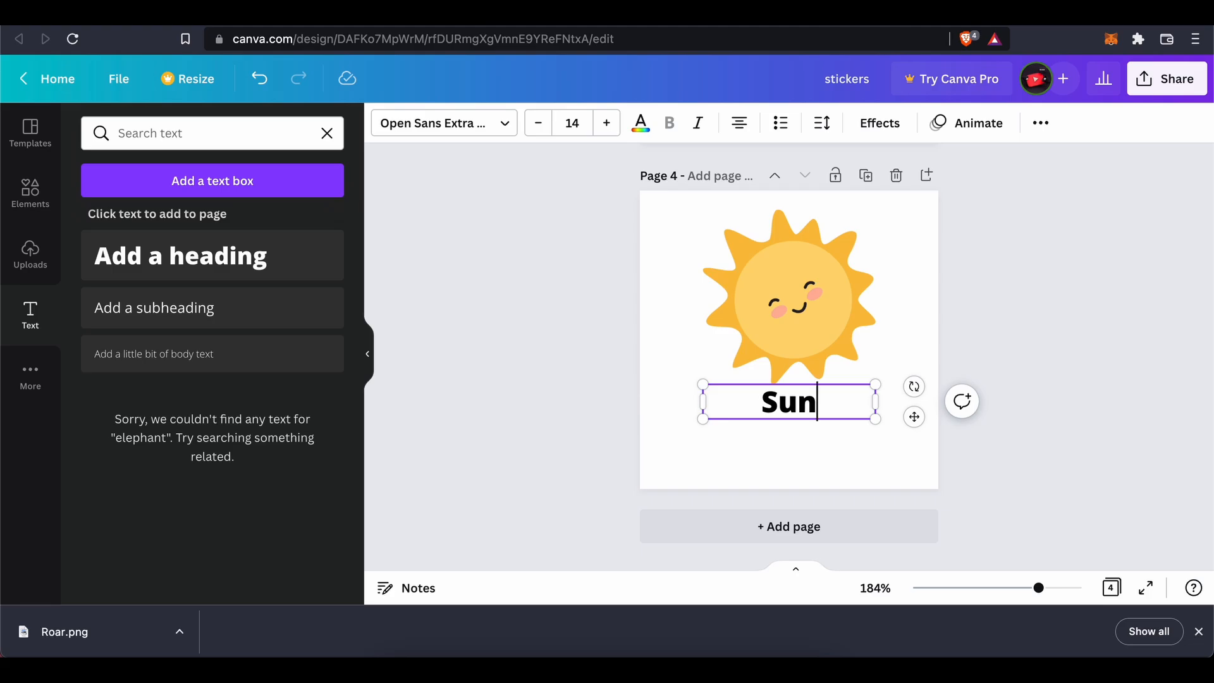
click(635, 478)
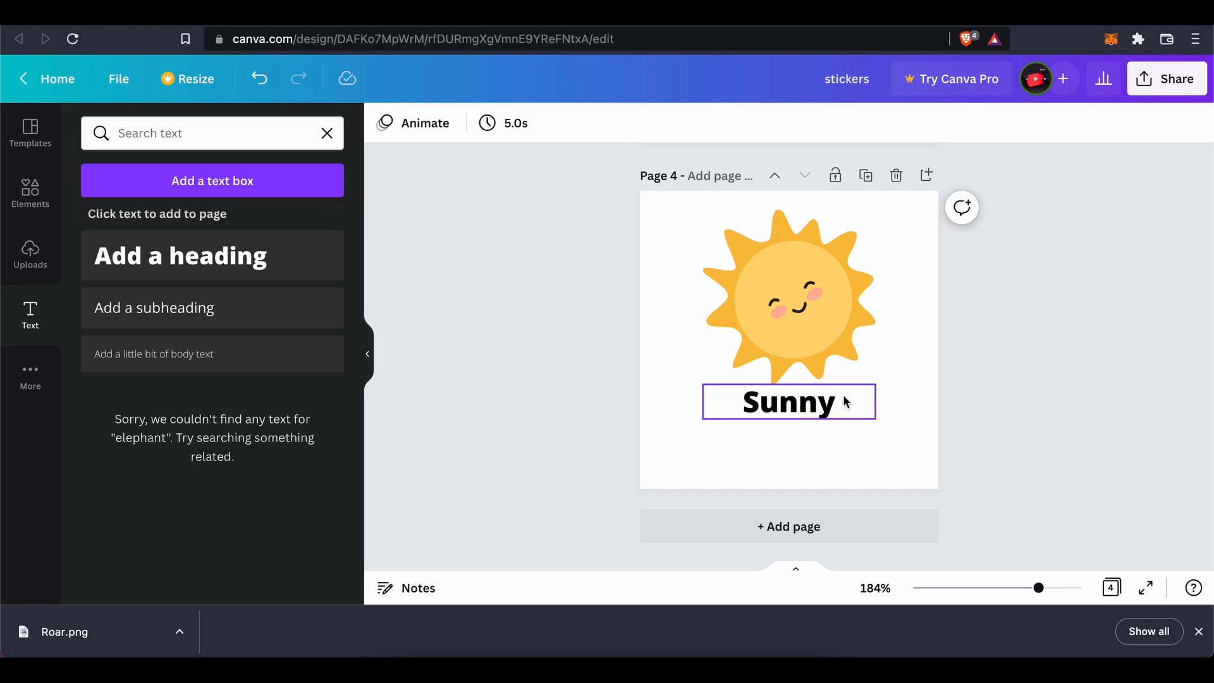
Return to the elements library and search it for "birds"
click(31, 190)
scroll(213, 411, down, 15)
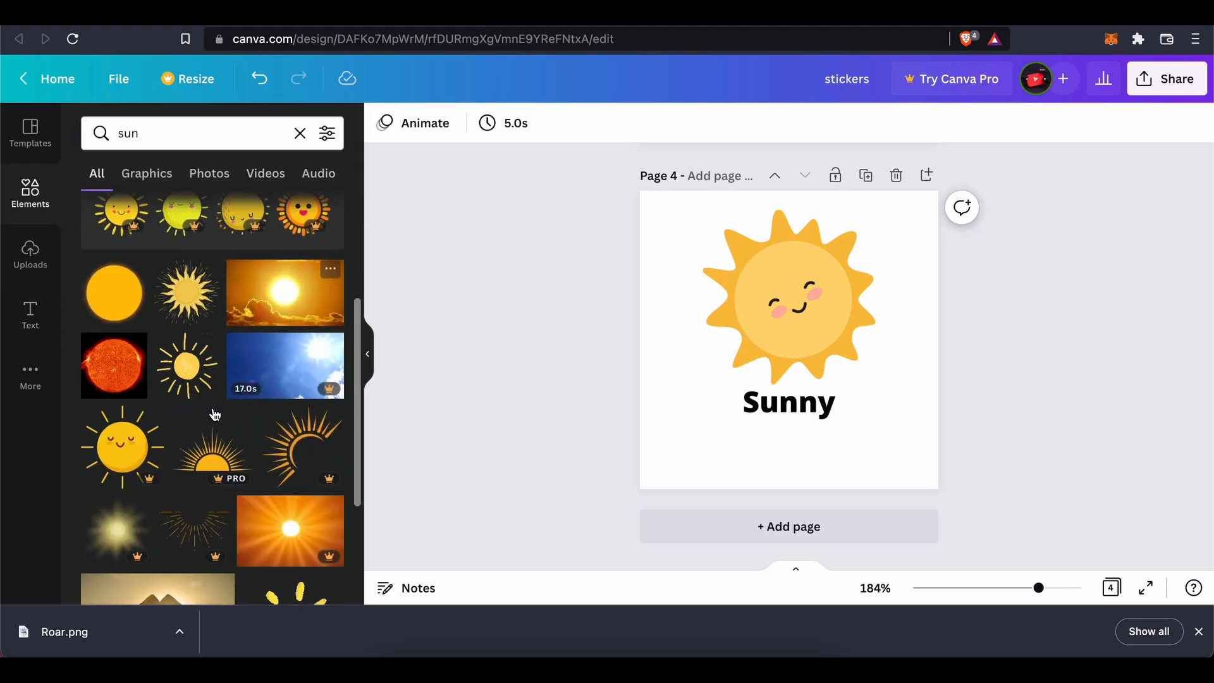
scroll(226, 445, down, 1)
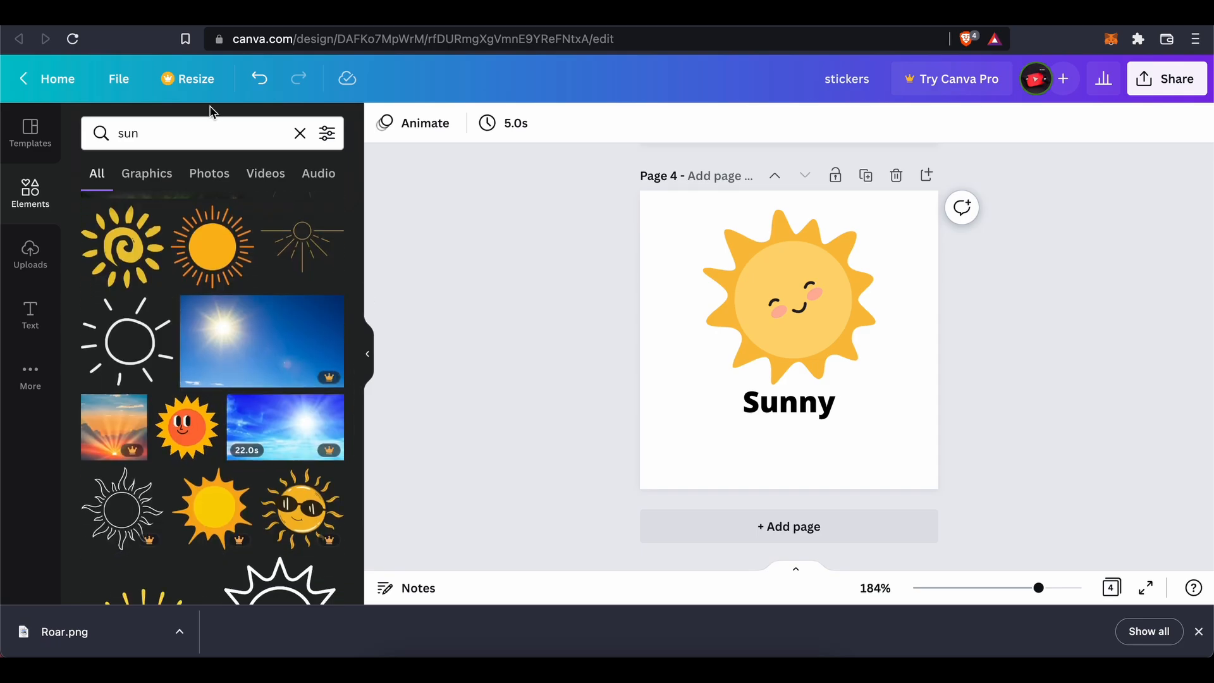
double_click(200, 131)
text(birds)
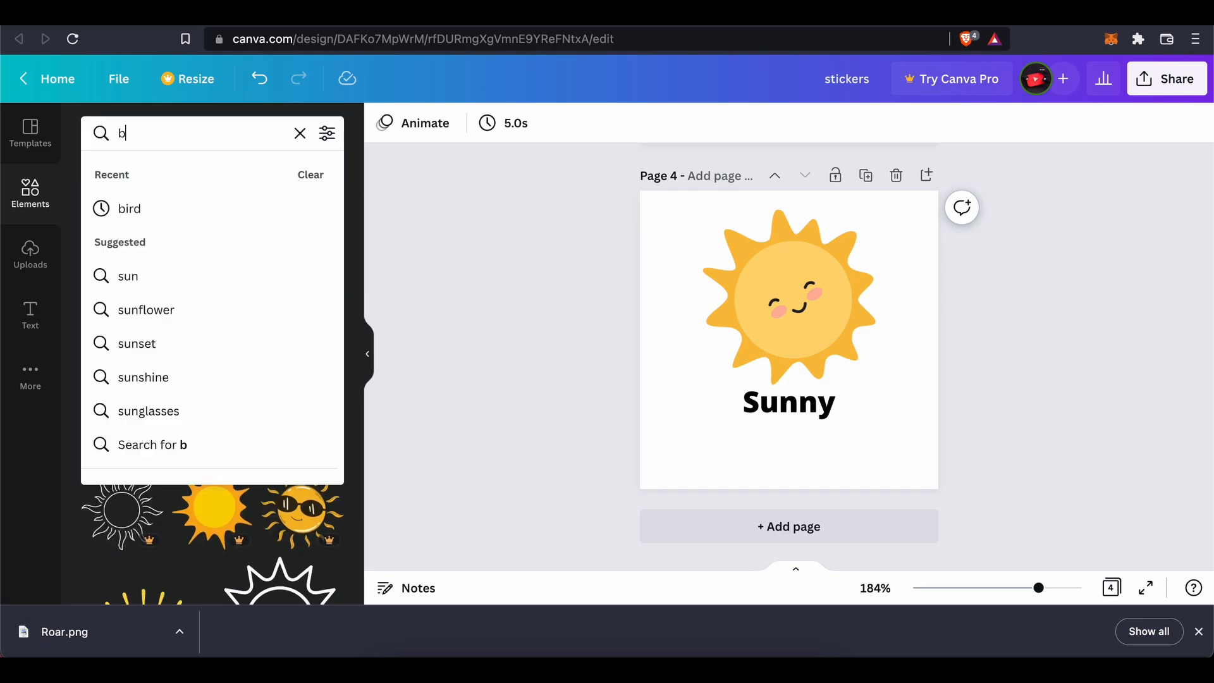
key(Return)
Add the flock of flying bird silhouettes to page 4 and place it at the lower left beside "Sunny"
scroll(198, 428, down, 10)
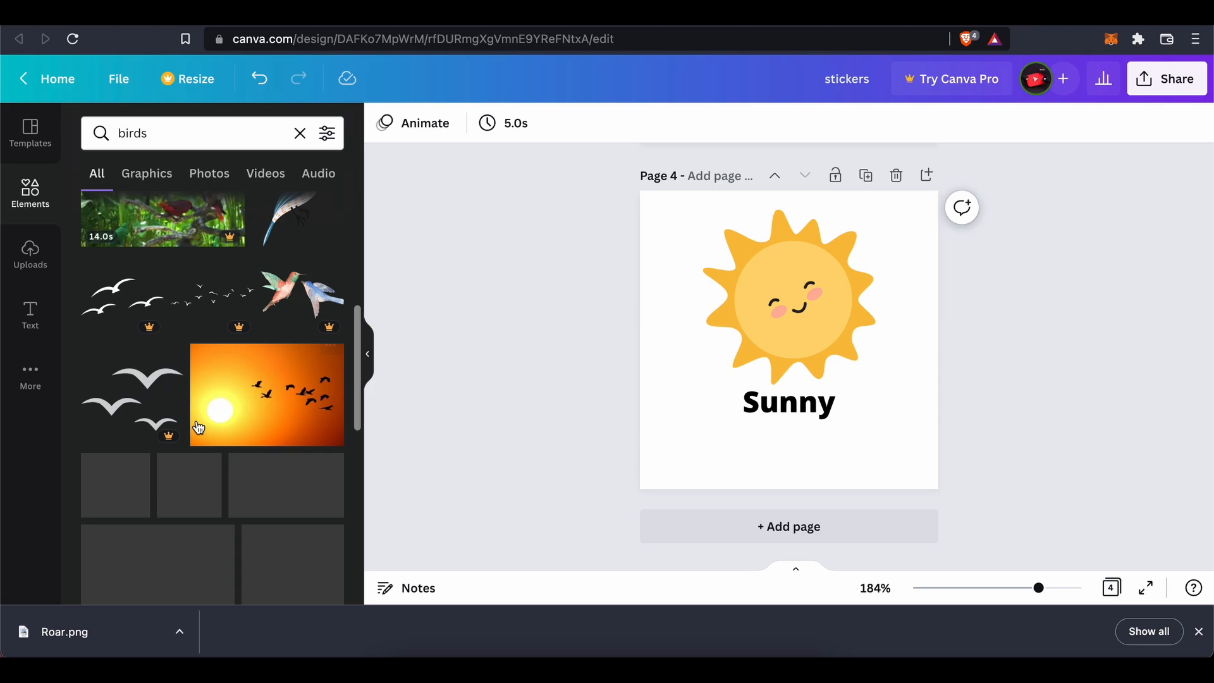
click(182, 429)
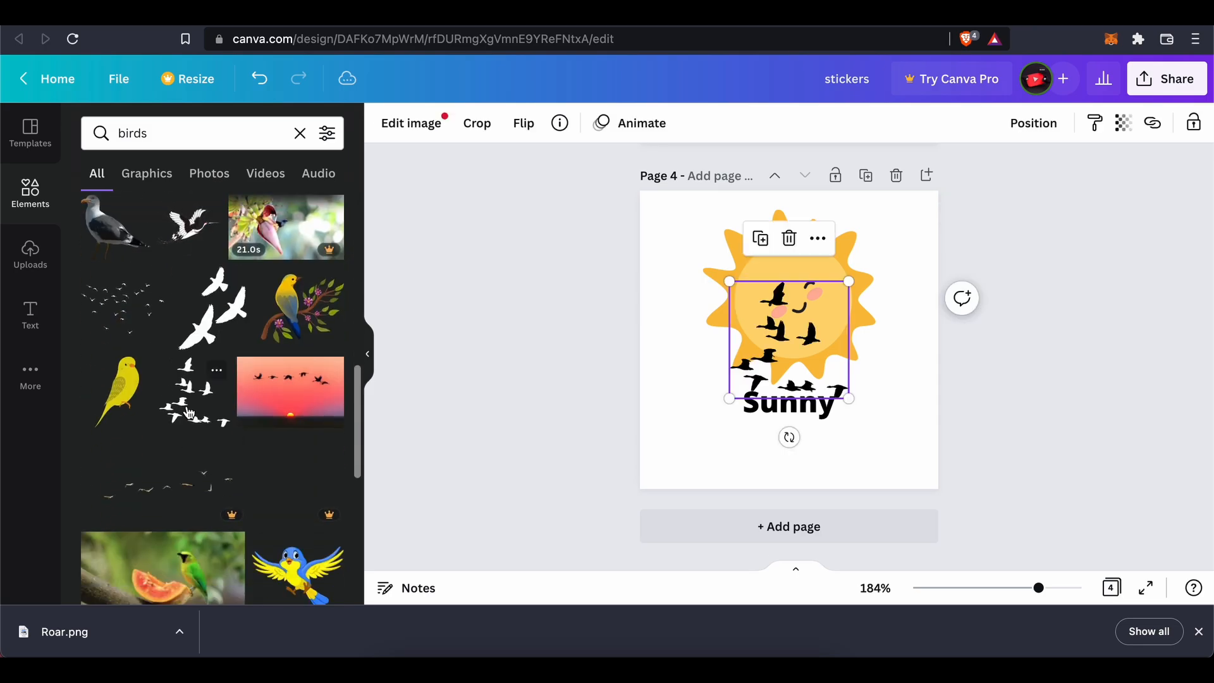
drag(783, 320, 712, 420)
click(965, 468)
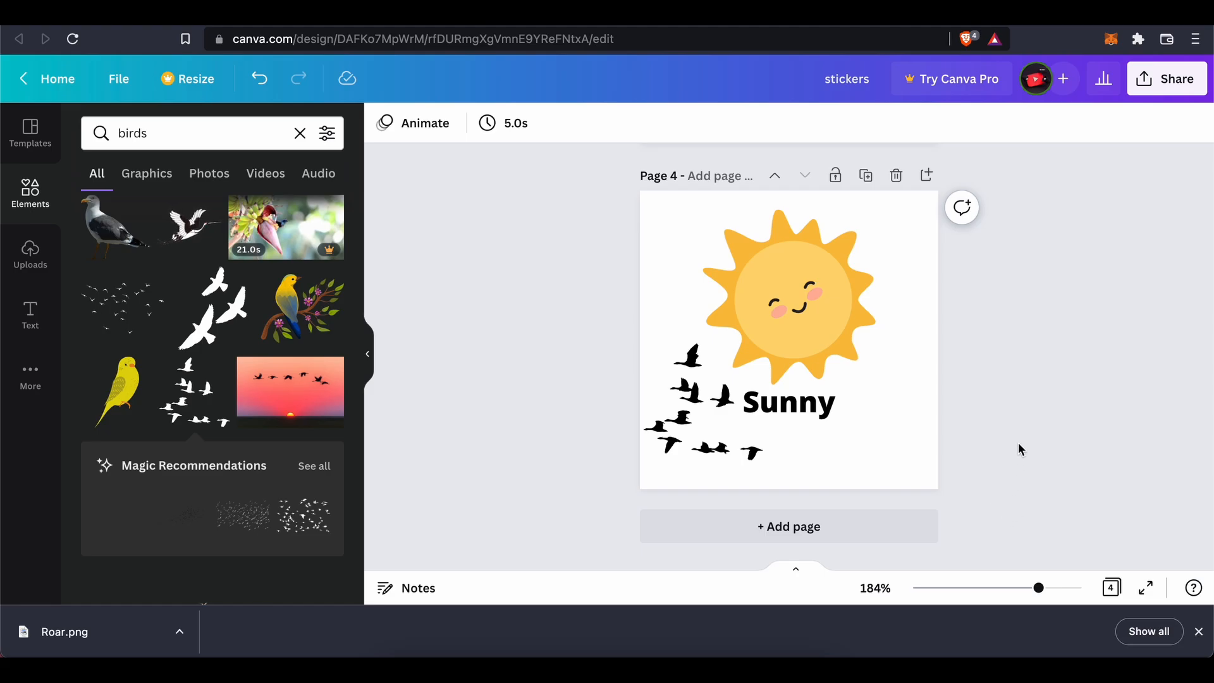
Review the sticker pages, download all four as PNG and save them as "stickers" in the Downloads folder
scroll(925, 393, up, 20)
scroll(926, 391, down, 11)
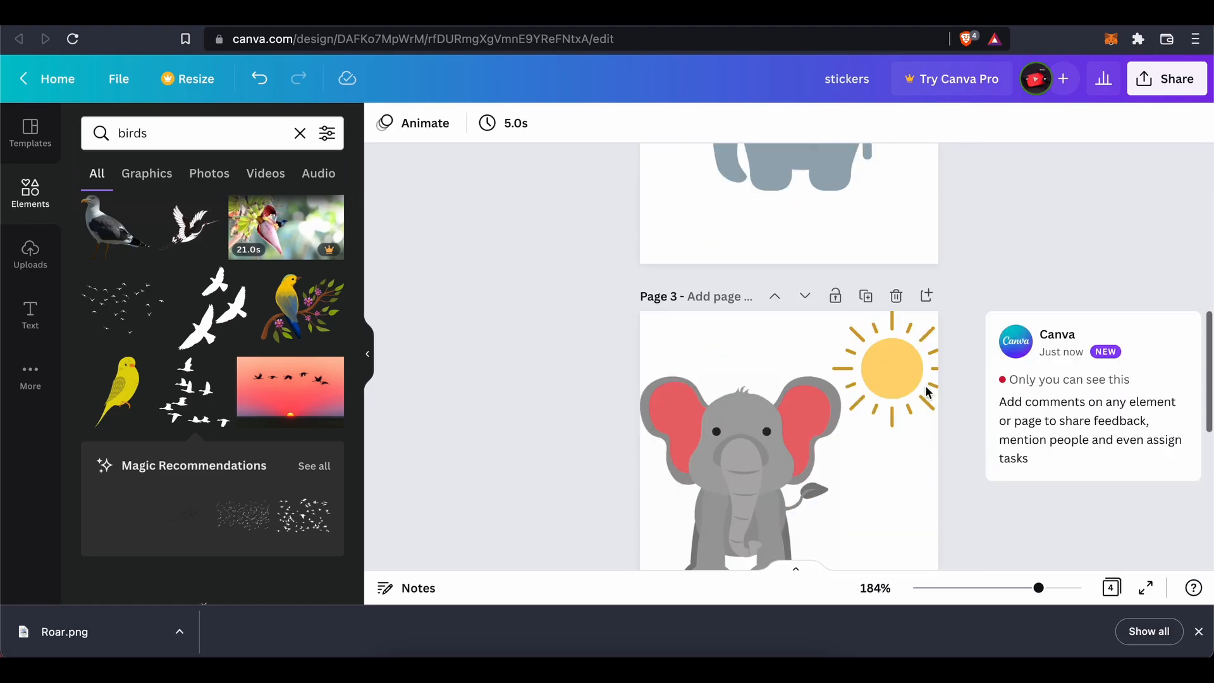
scroll(927, 392, down, 8)
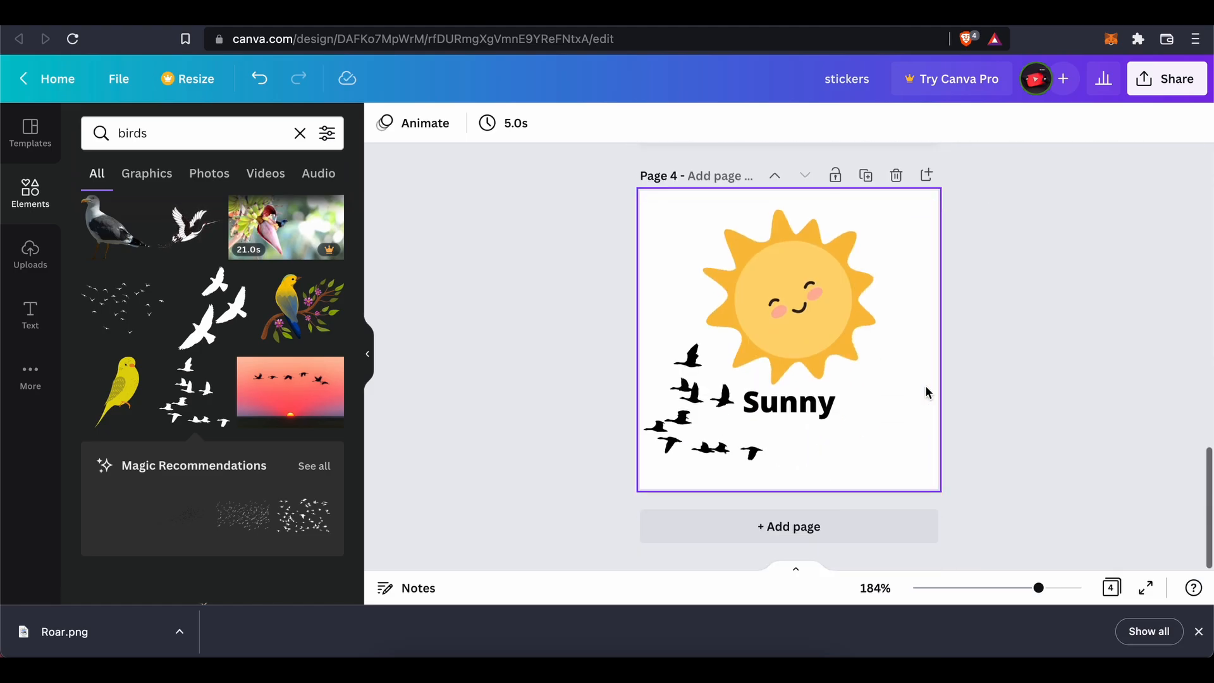
click(1171, 89)
click(980, 485)
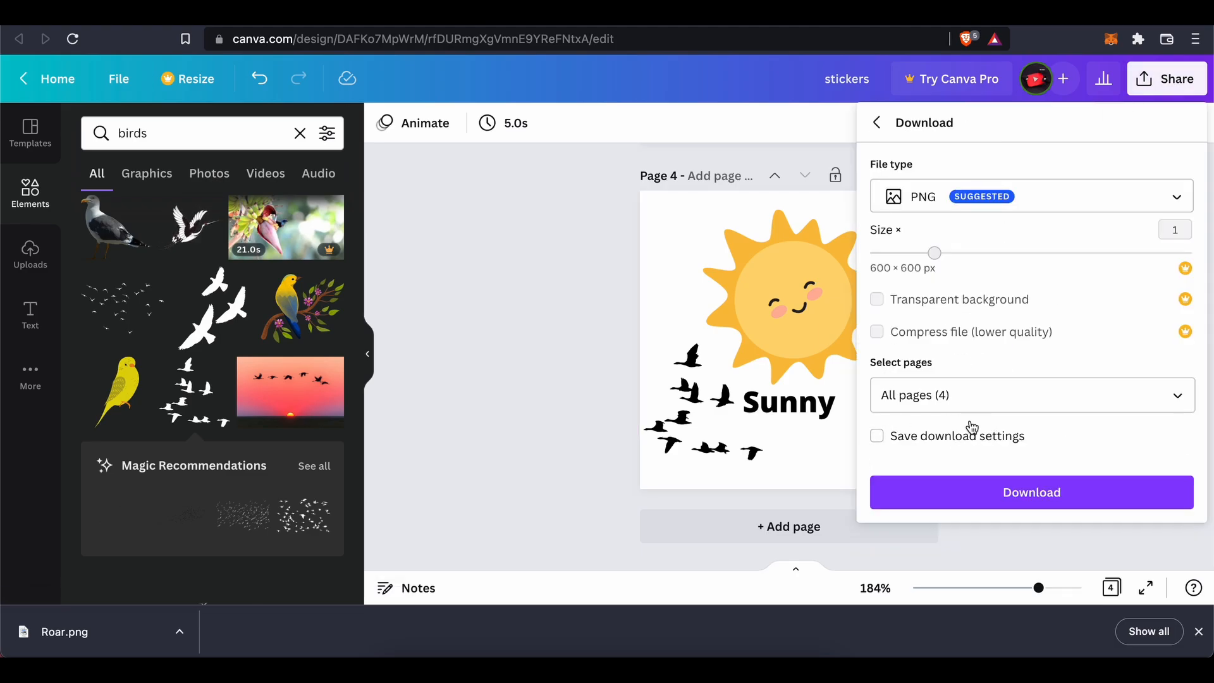
click(958, 489)
click(1047, 490)
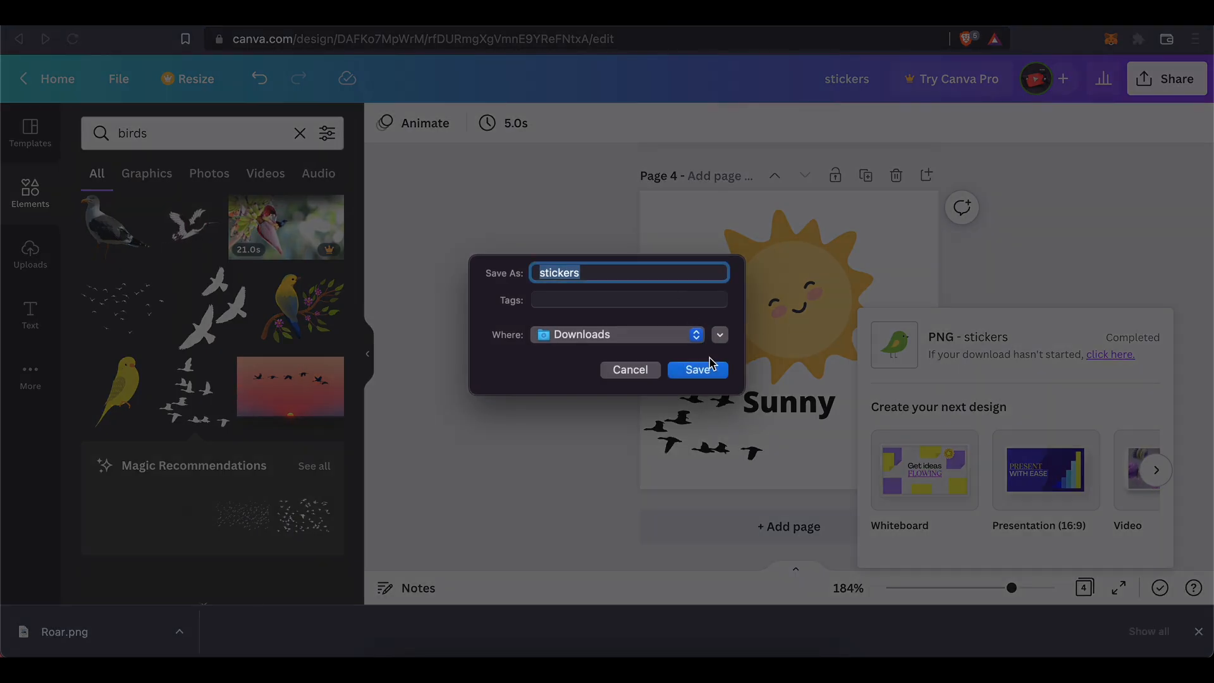
click(697, 369)
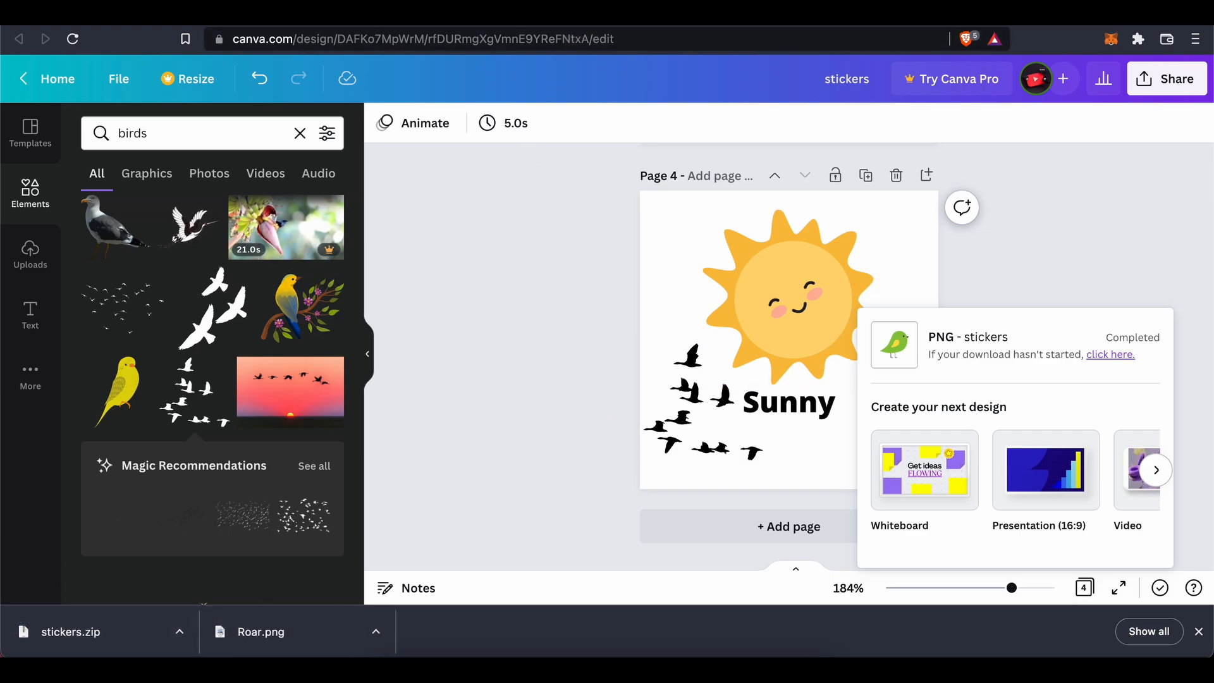
Switch to the Redbubble stickers shop, open its page on selling art and examine what it offers sellers
click(771, 25)
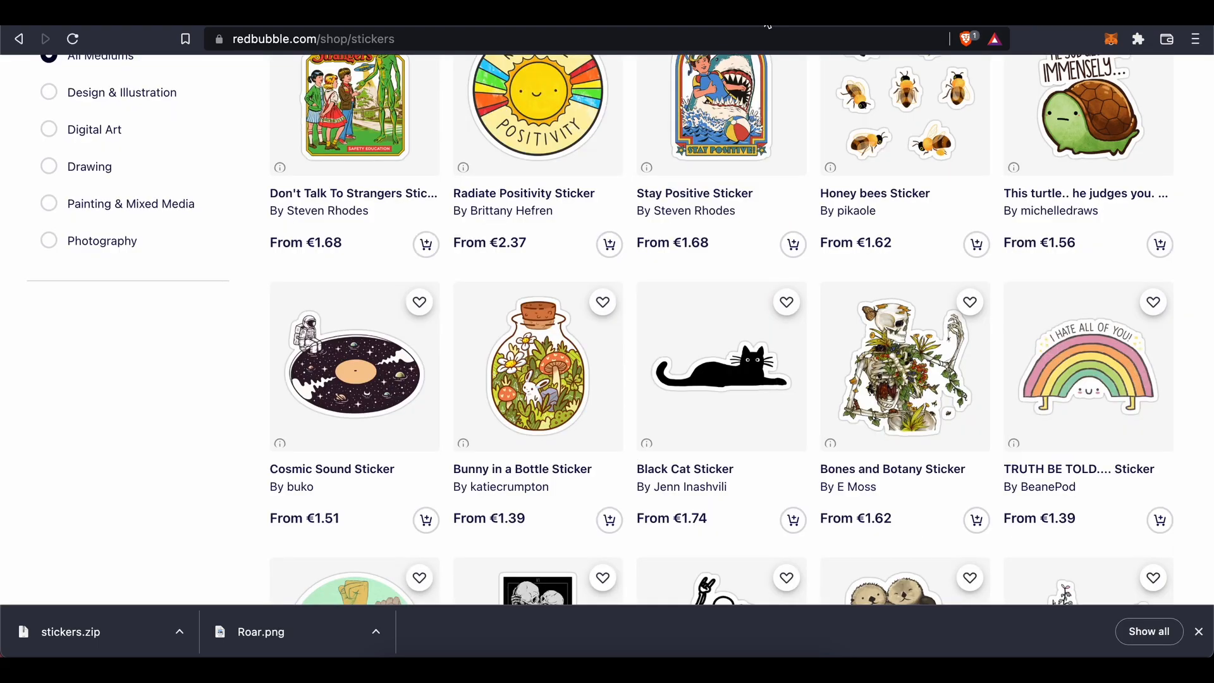
scroll(574, 234, up, 1)
scroll(574, 234, up, 5)
scroll(573, 234, up, 6)
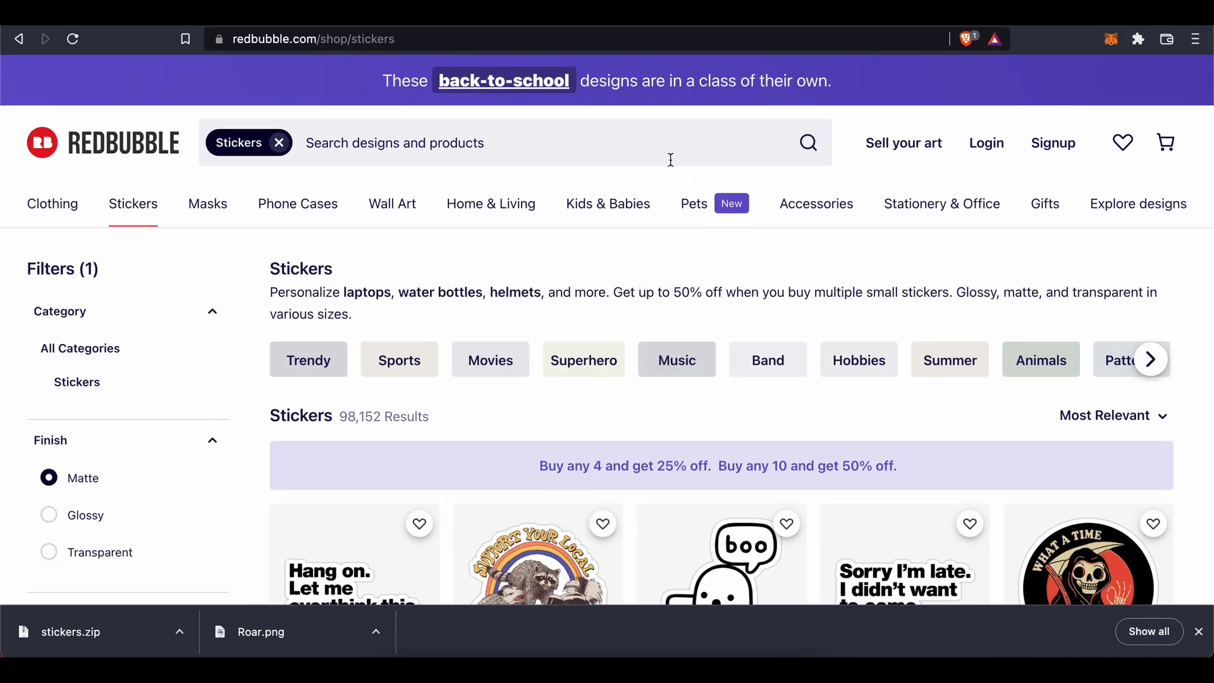
click(935, 150)
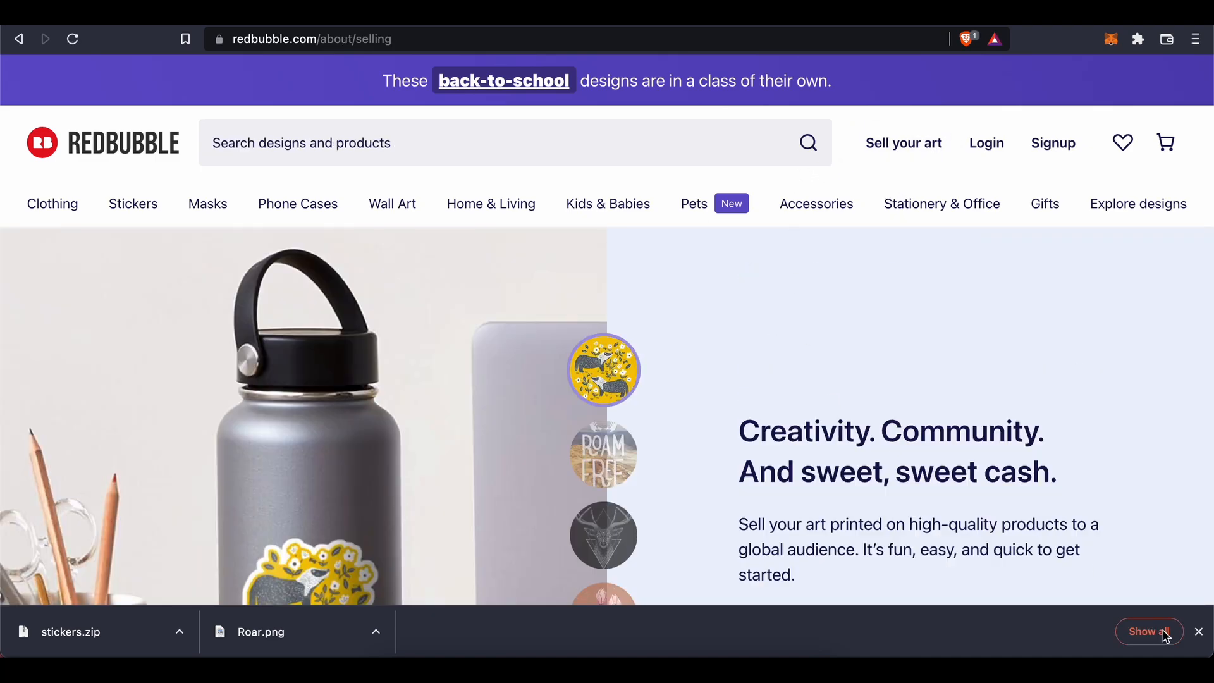
click(1199, 631)
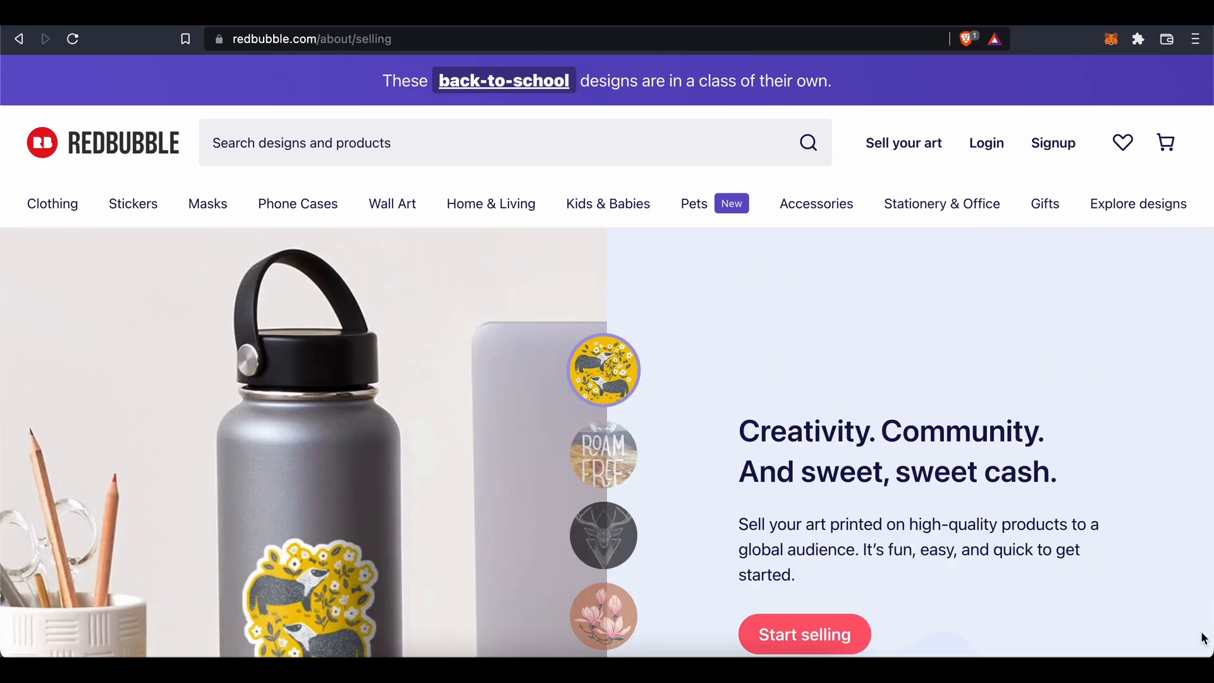
scroll(460, 454, down, 2)
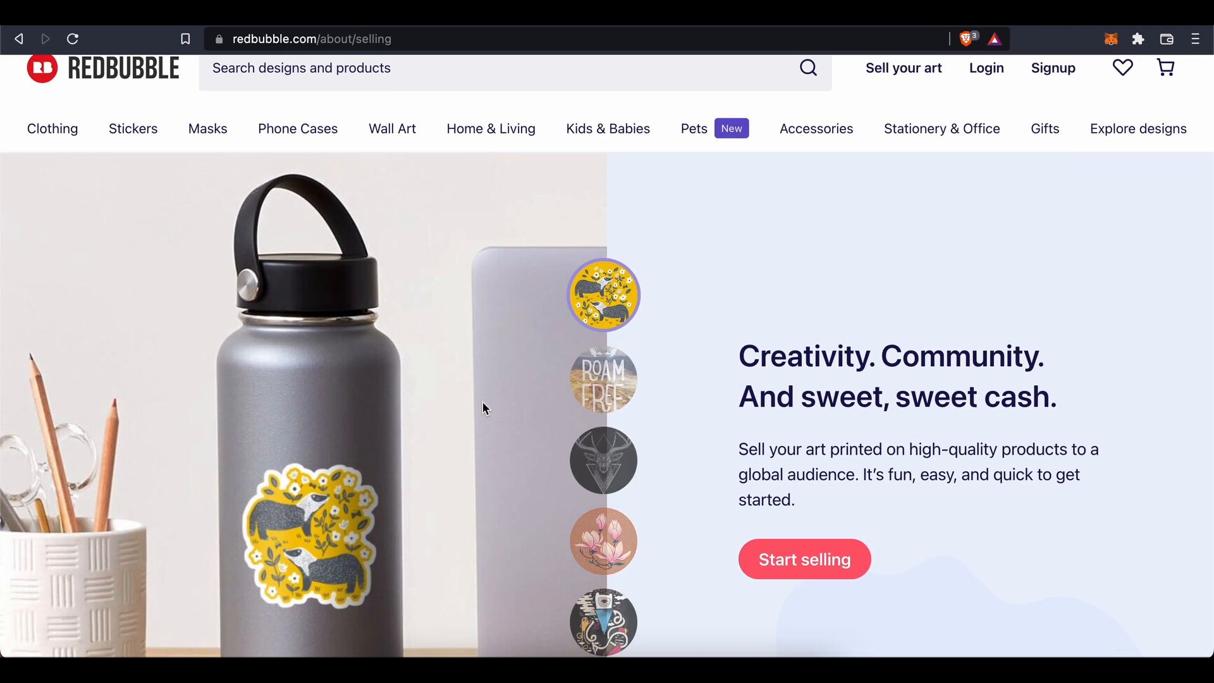
scroll(482, 401, down, 1)
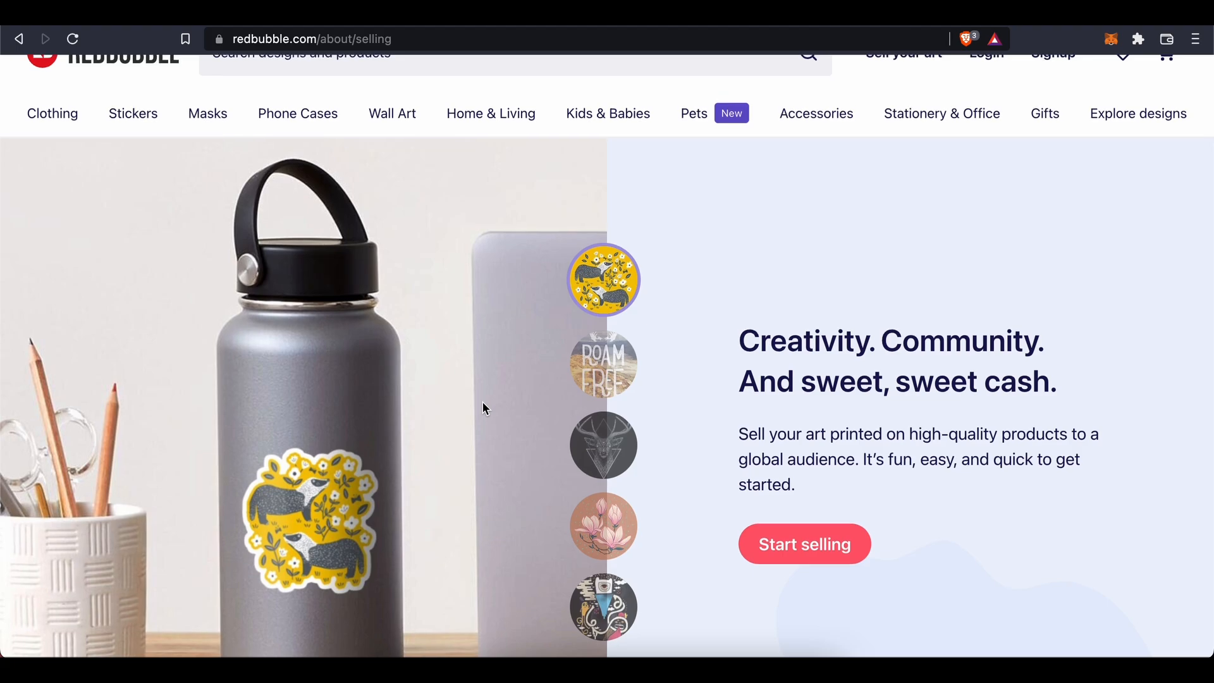
scroll(483, 404, down, 3)
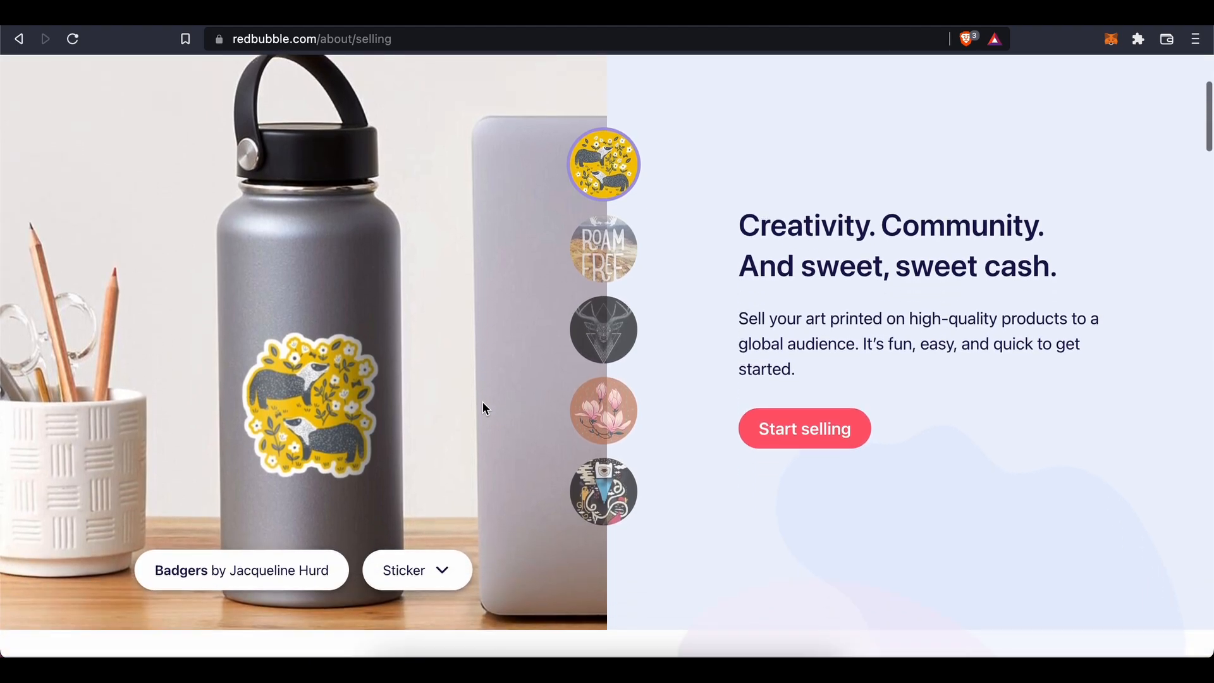
scroll(483, 405, down, 8)
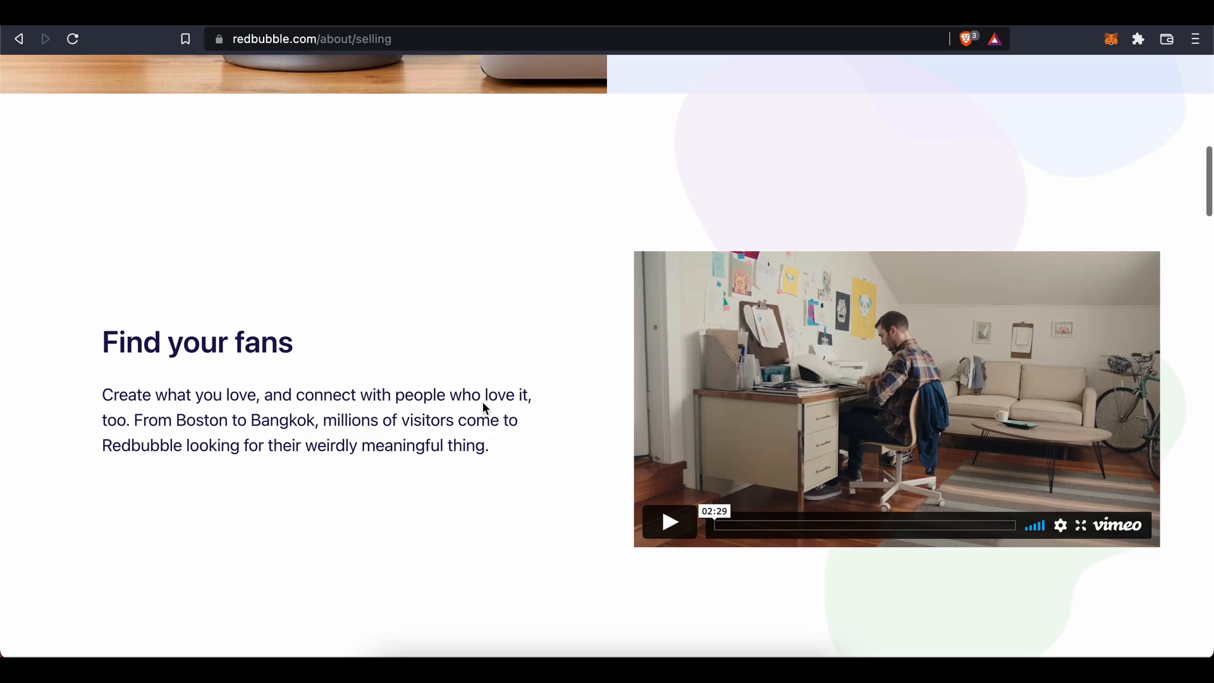
scroll(482, 405, down, 1)
scroll(483, 405, up, 11)
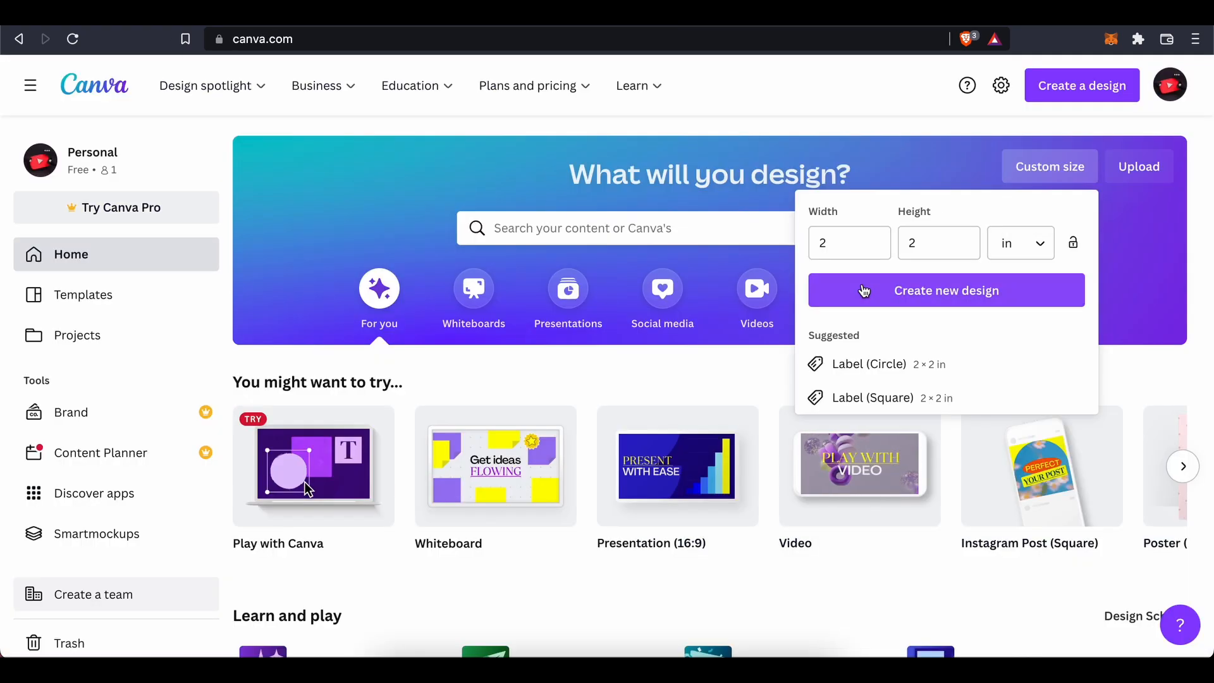
Switch back to the Canva home page, re-enter a custom size of 2 × 2 in and create a new design
click(856, 241)
key(BackSpace)
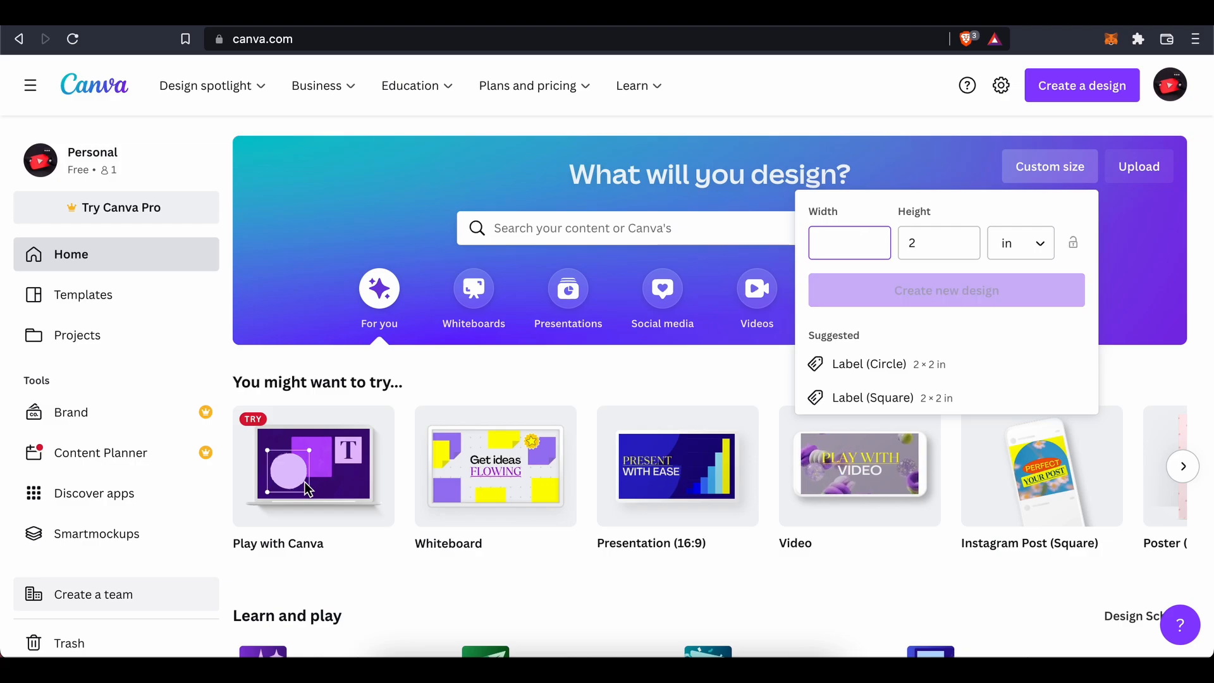
key(BackSpace)
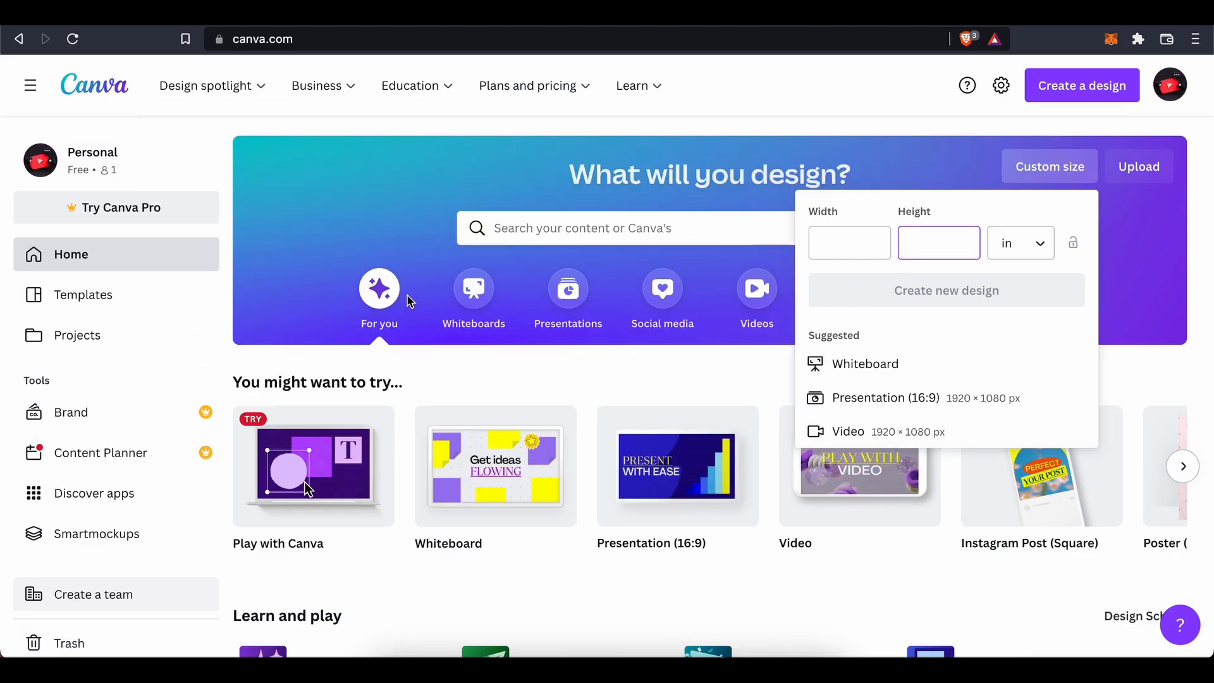
scroll(409, 303, down, 1)
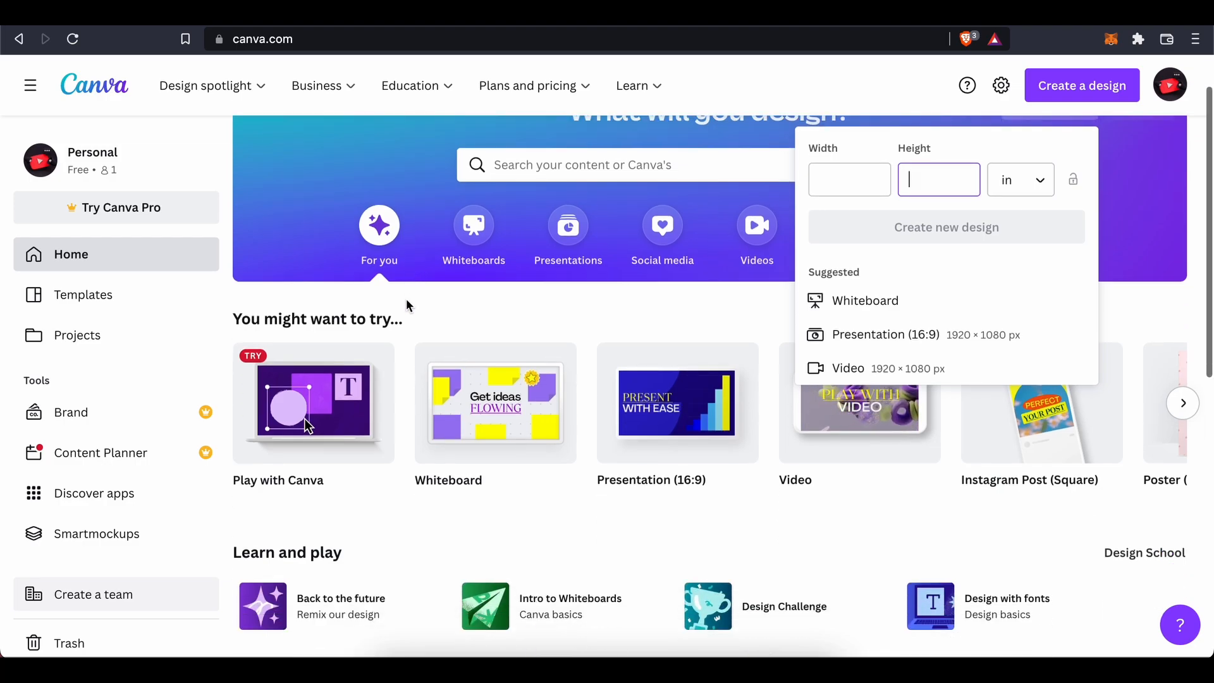
click(838, 182)
text(2)
click(929, 183)
text(2)
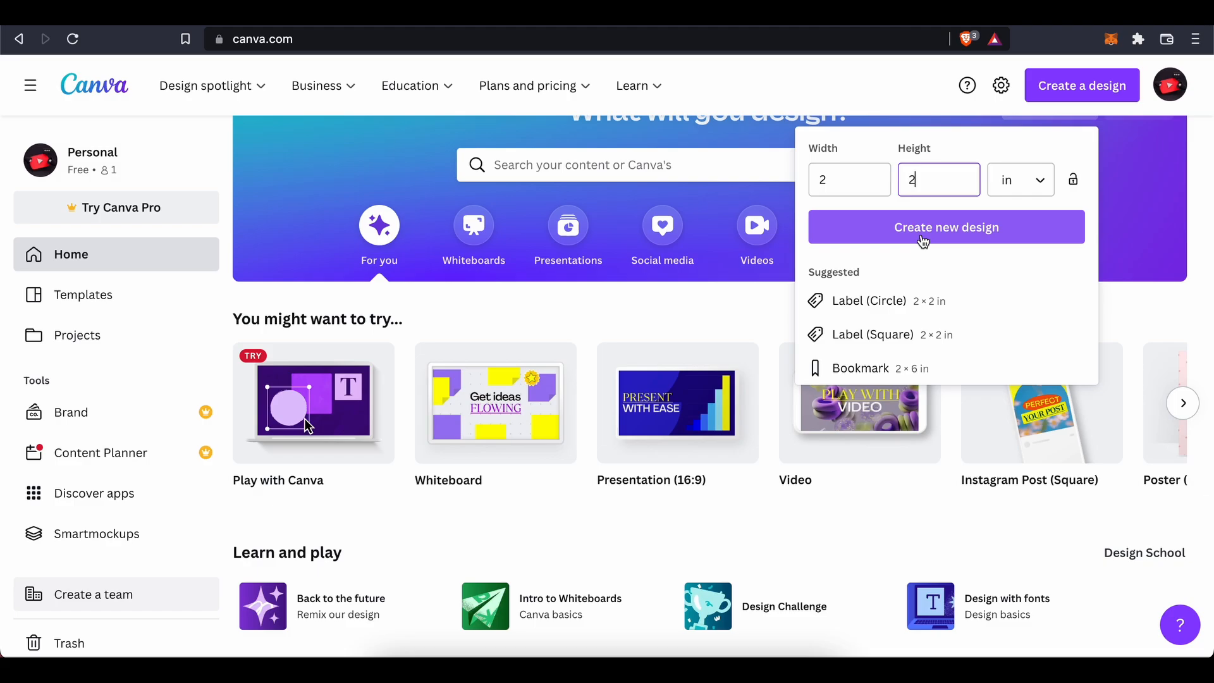
click(923, 229)
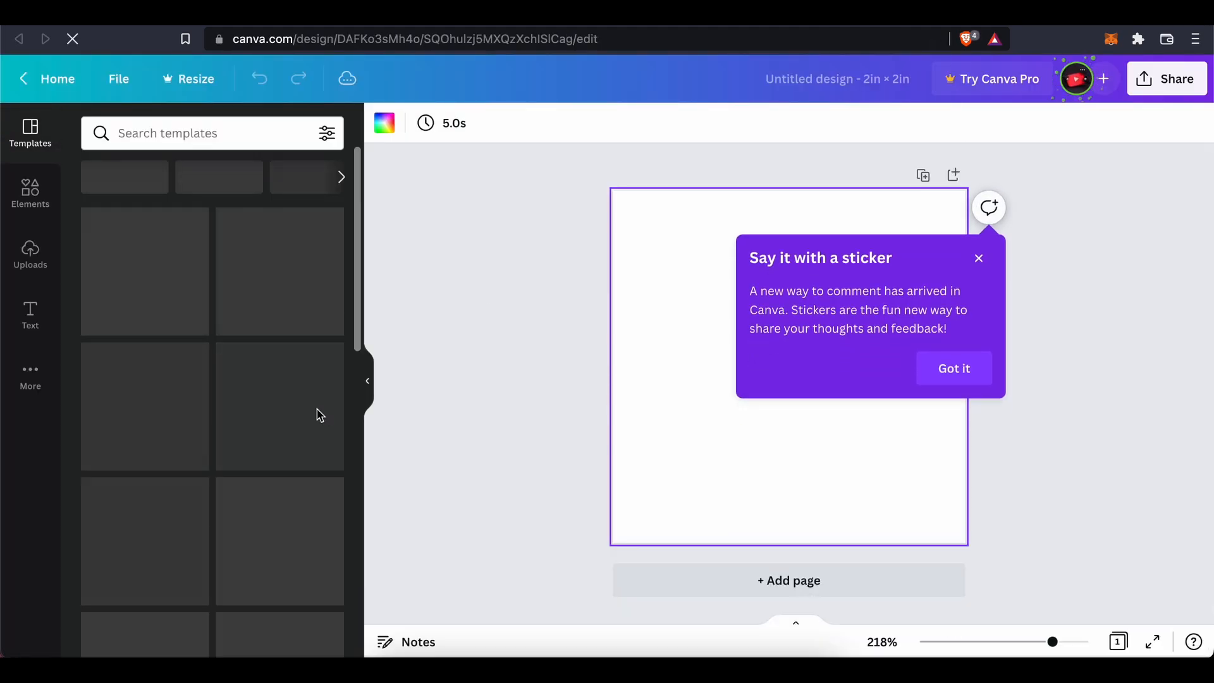
Browse the design elements, search them for "chips" and dismiss the "Say it with a sticker" tip
click(30, 193)
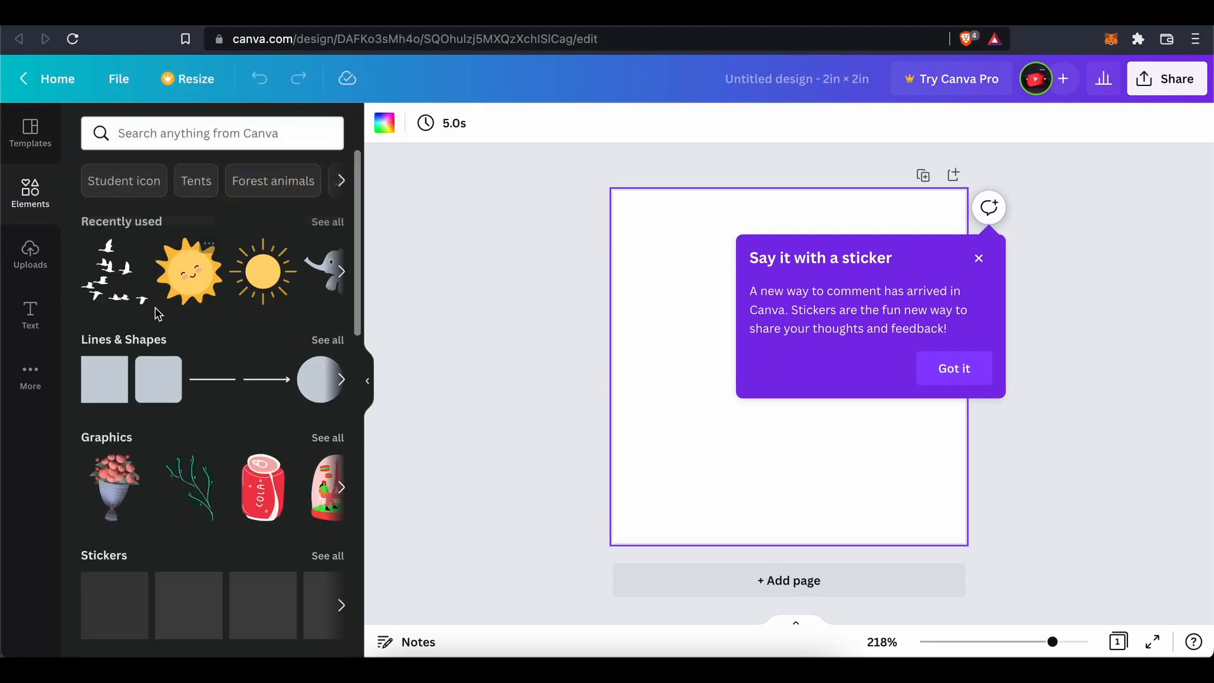
scroll(252, 415, down, 1)
scroll(251, 415, down, 2)
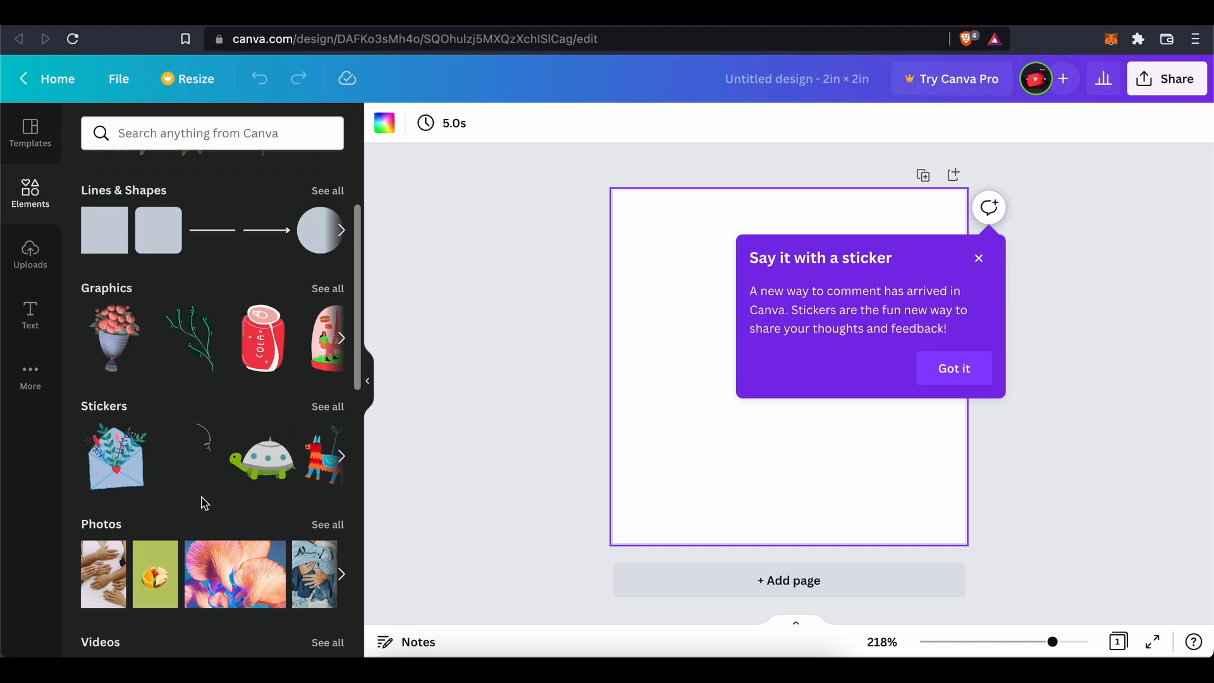
scroll(201, 502, down, 4)
scroll(199, 509, down, 4)
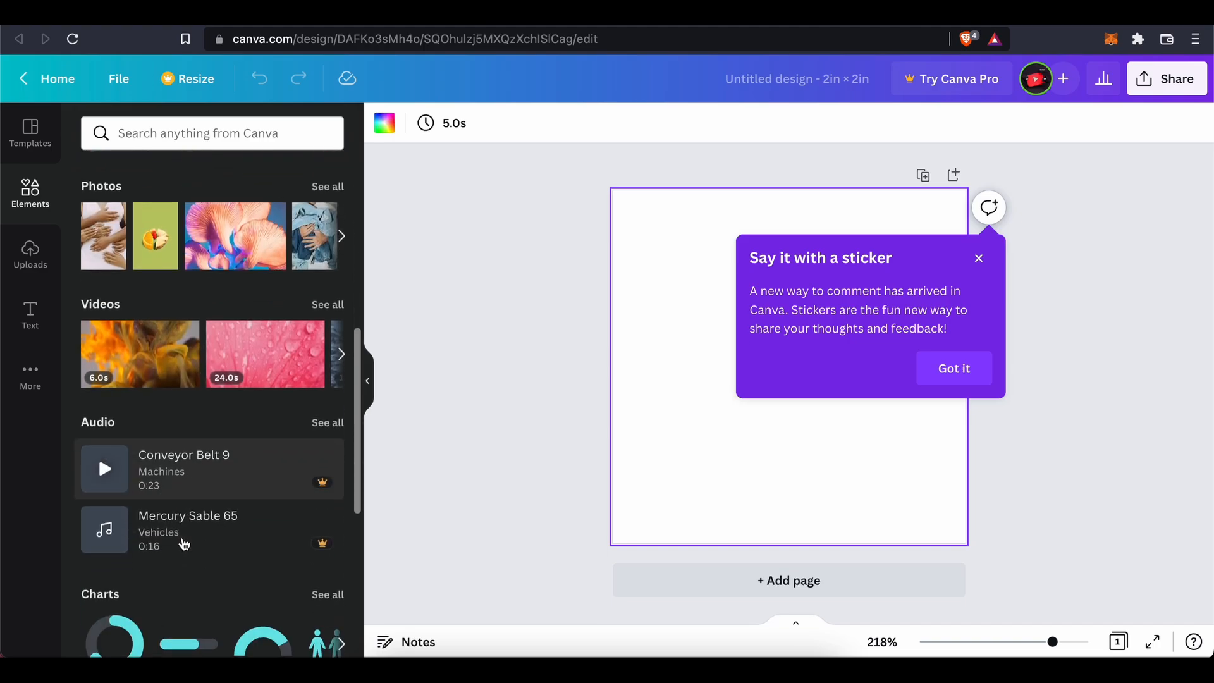
scroll(203, 482, up, 10)
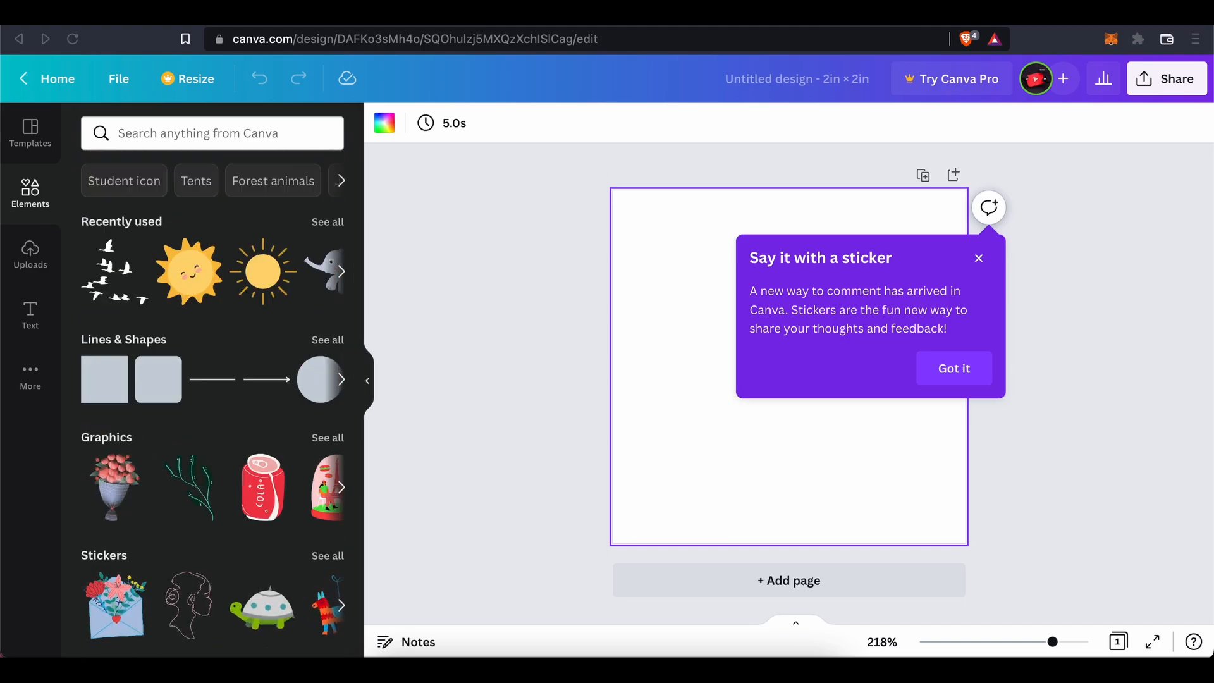
click(288, 134)
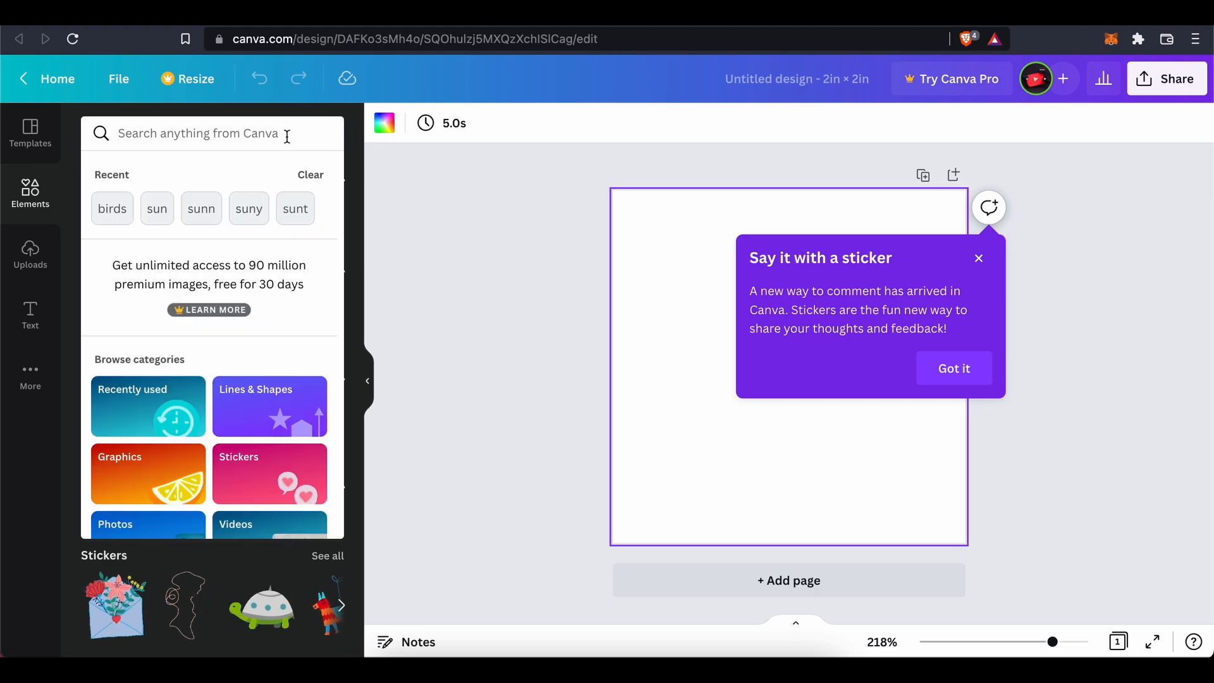
text(chips)
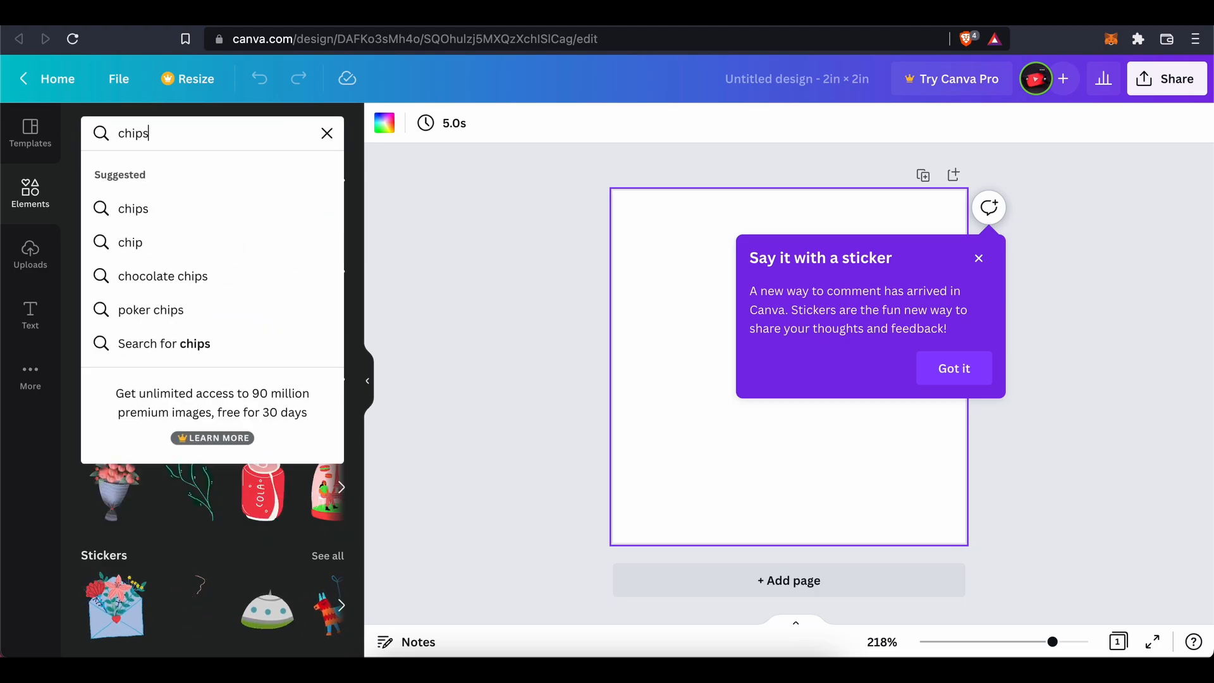
click(279, 207)
click(979, 259)
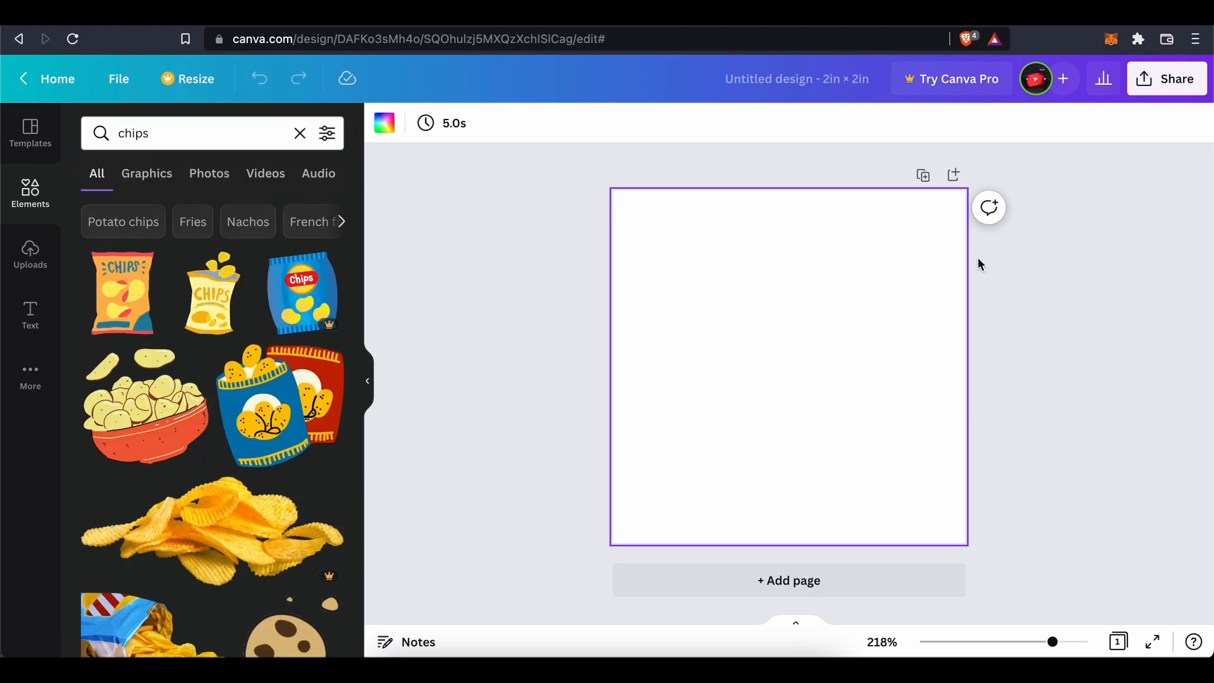
Add the yellow chips bag graphic with chips flying out to page 1, enlarge it and center it
drag(214, 307, 747, 369)
drag(782, 309, 955, 203)
drag(833, 266, 813, 352)
Add a blank second page and search the elements for "hamburger"
click(749, 572)
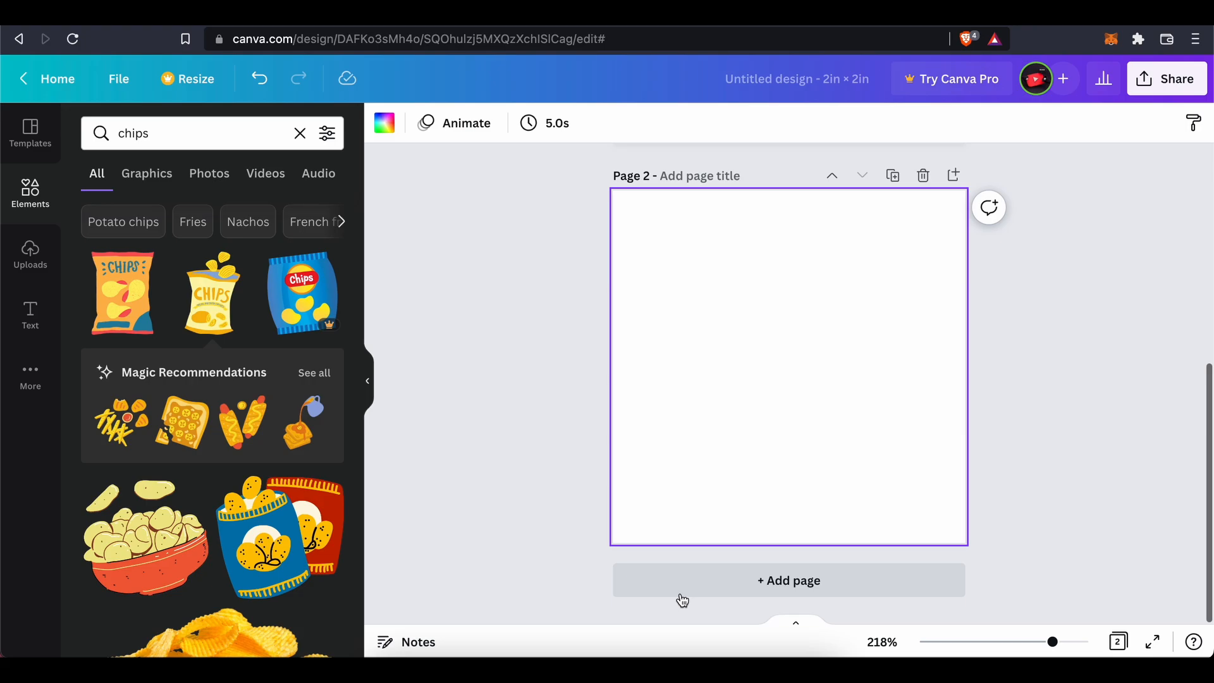
click(298, 134)
text(ha)
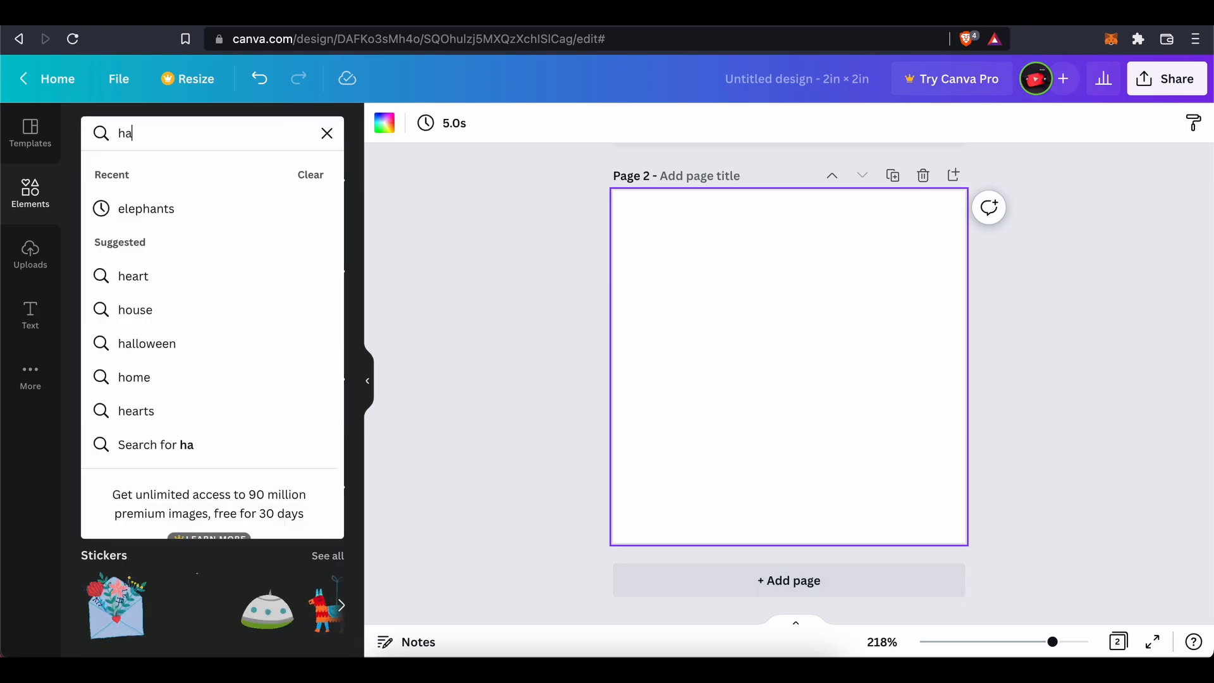
text(mburgers)
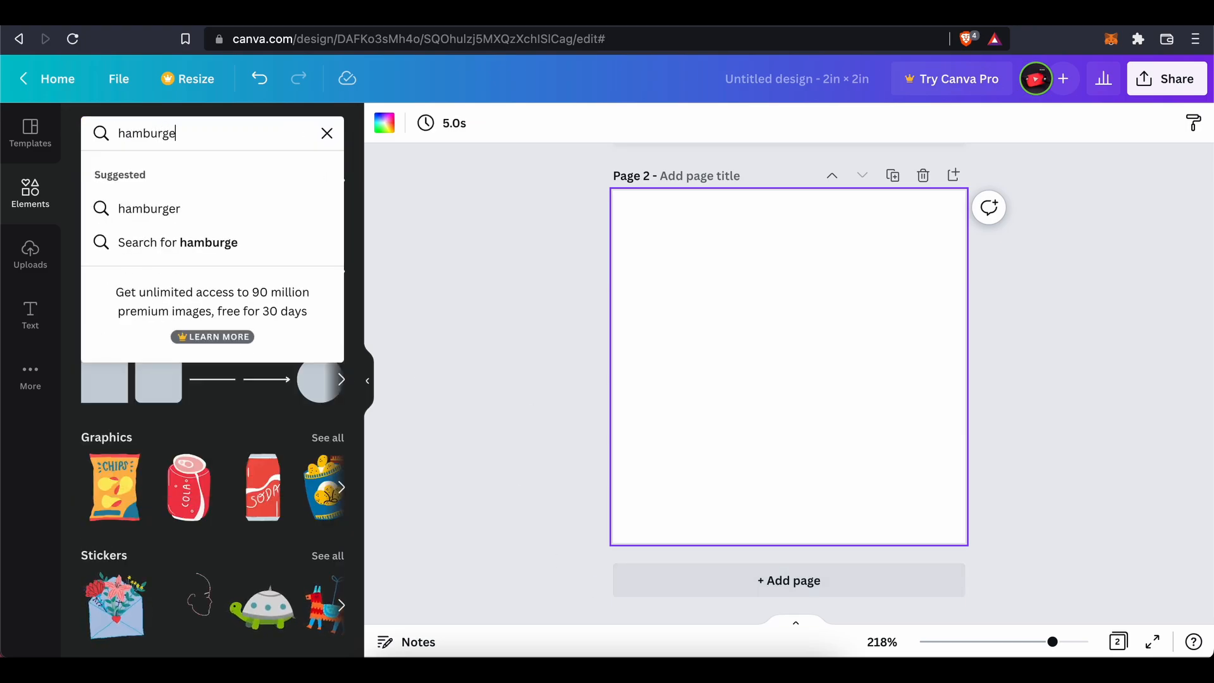
click(244, 209)
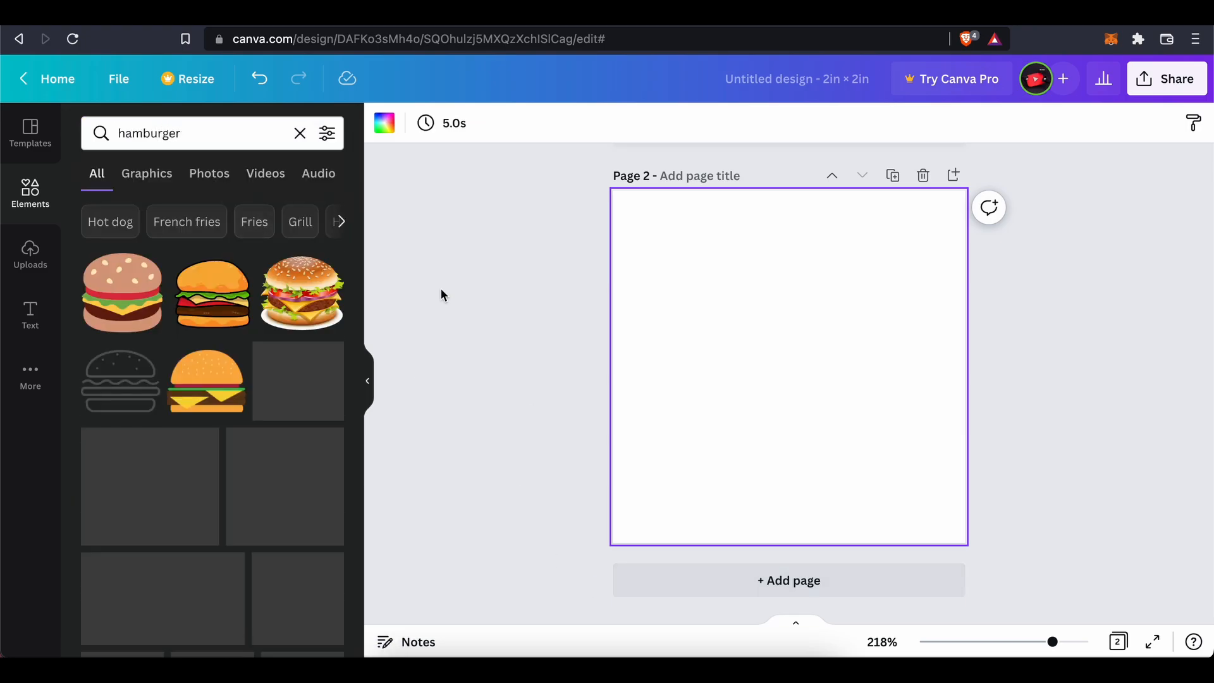
Add the black-outlined cartoon hamburger to page 2, enlarge it and center it on the page
click(212, 292)
drag(718, 308, 634, 236)
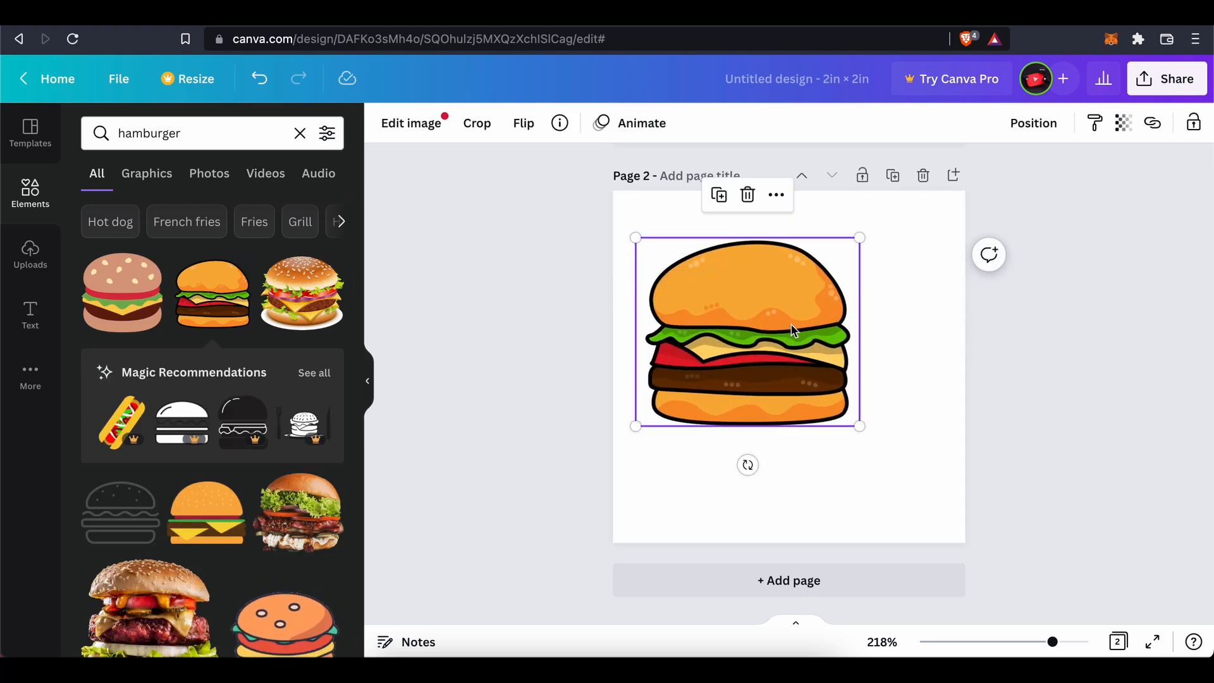
drag(782, 319, 830, 358)
Move the hamburger page ahead of the chips page and review both sticker pages
click(801, 176)
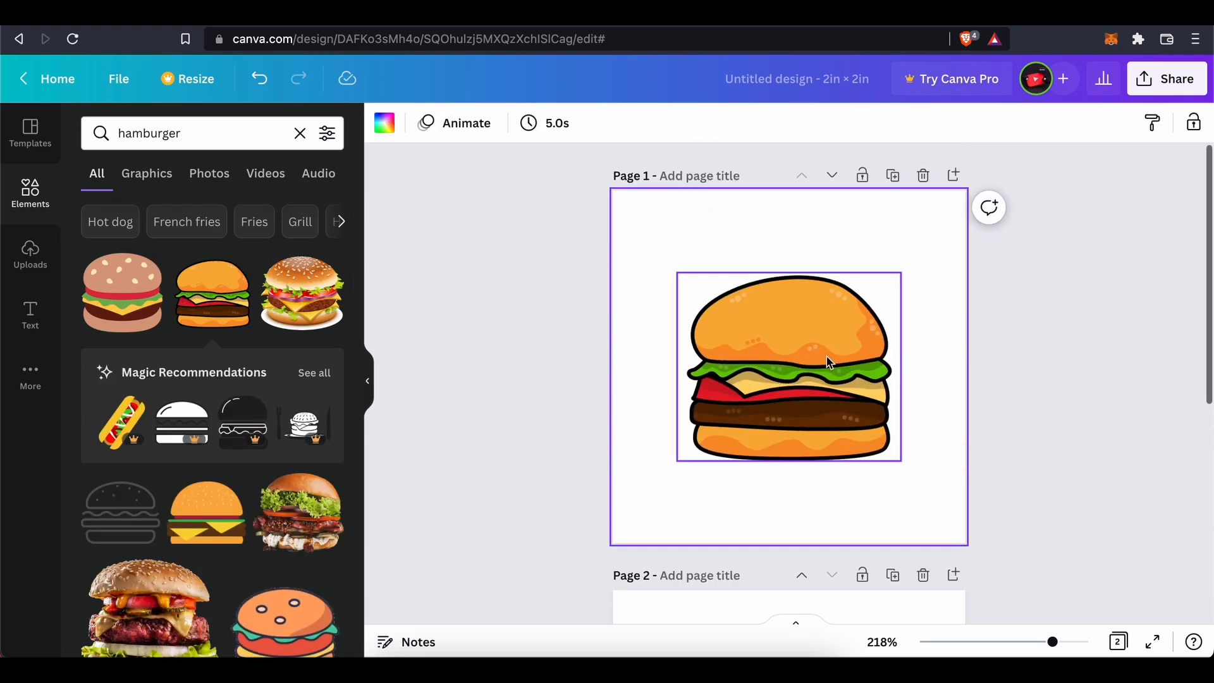
scroll(826, 496, down, 5)
scroll(826, 497, up, 6)
scroll(826, 497, down, 6)
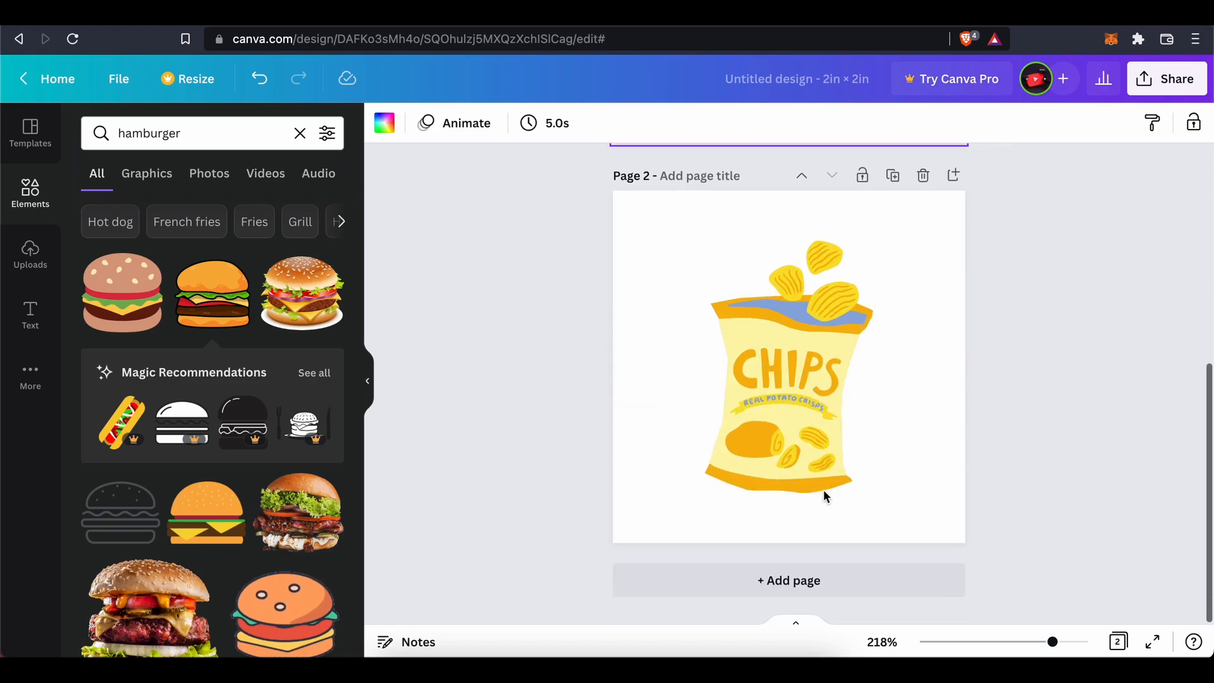
click(1059, 448)
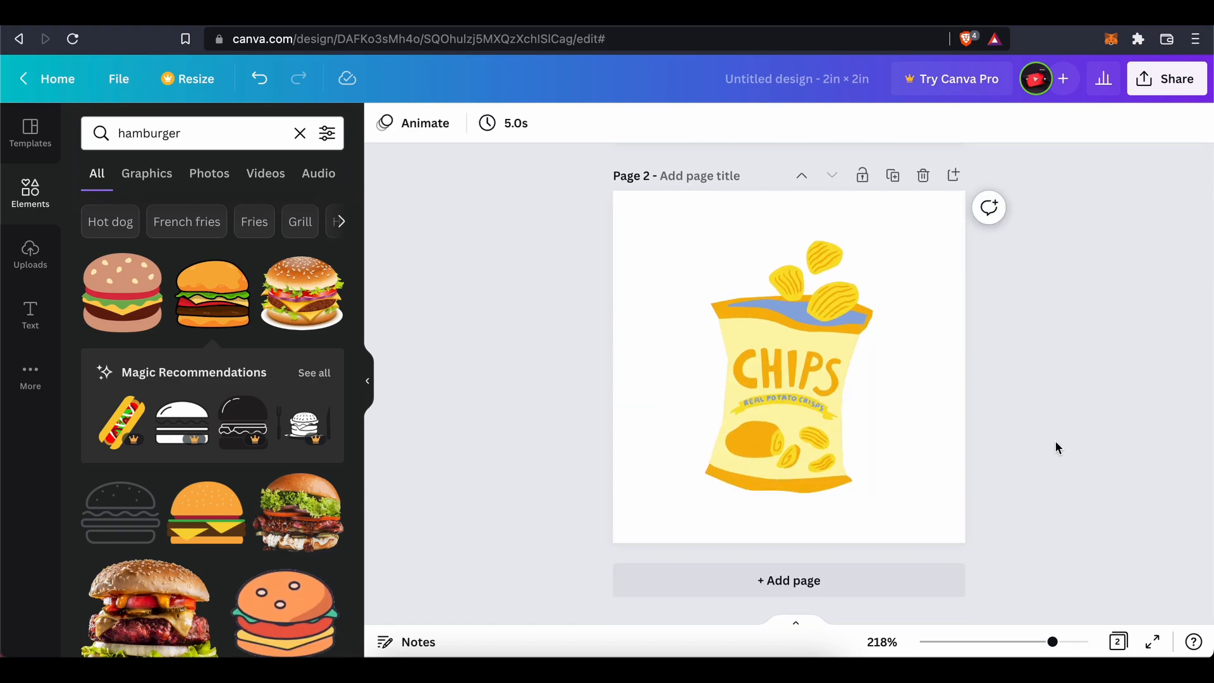